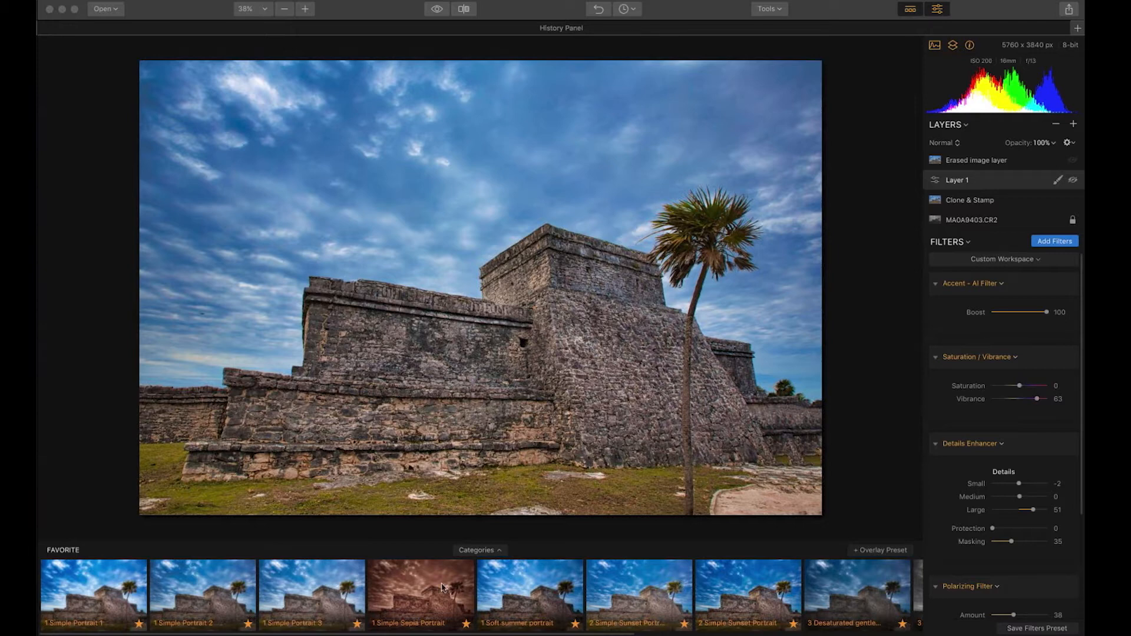
- Show the Basic presets, try Classic B&W and Fix Dark Photos on Layer 1, and return to Classic B&W at an amount of 43
click(497, 556)
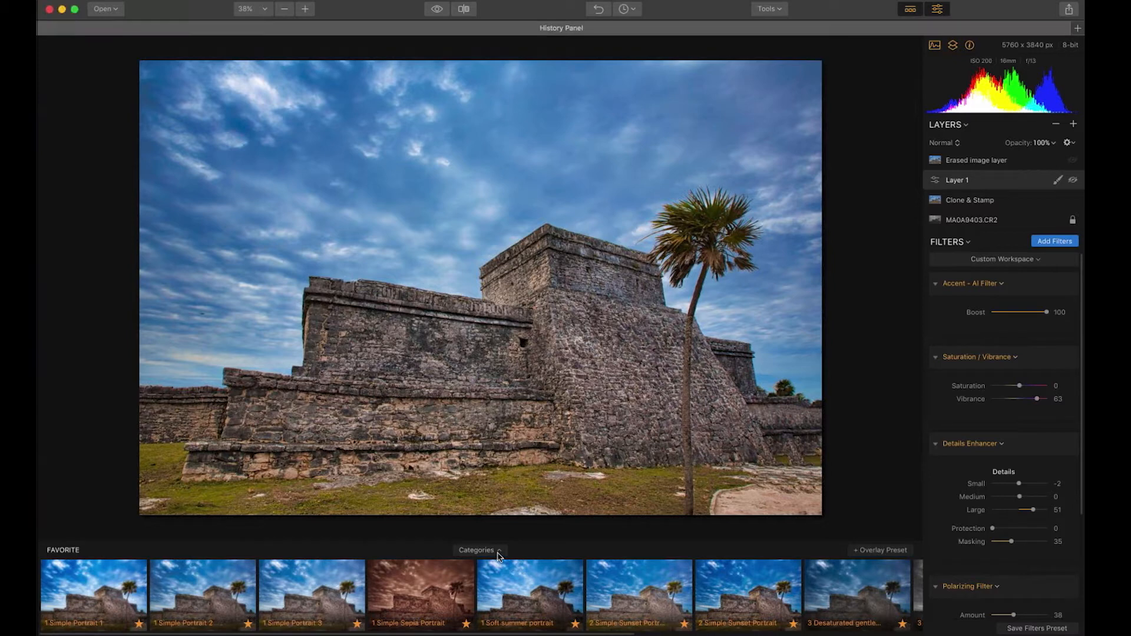
click(498, 553)
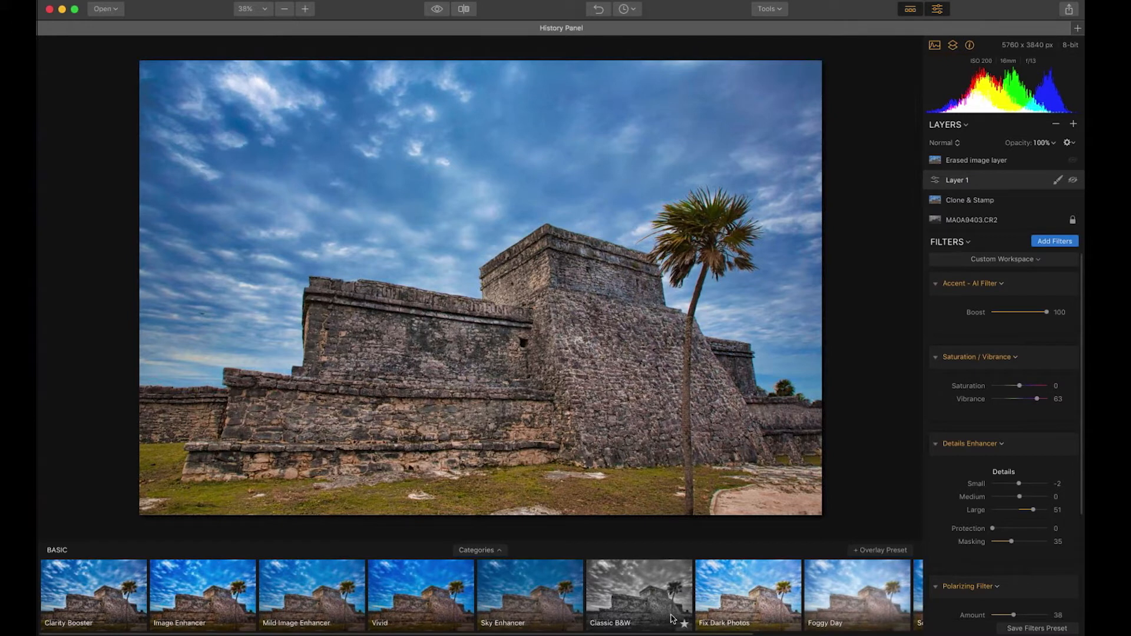
click(629, 607)
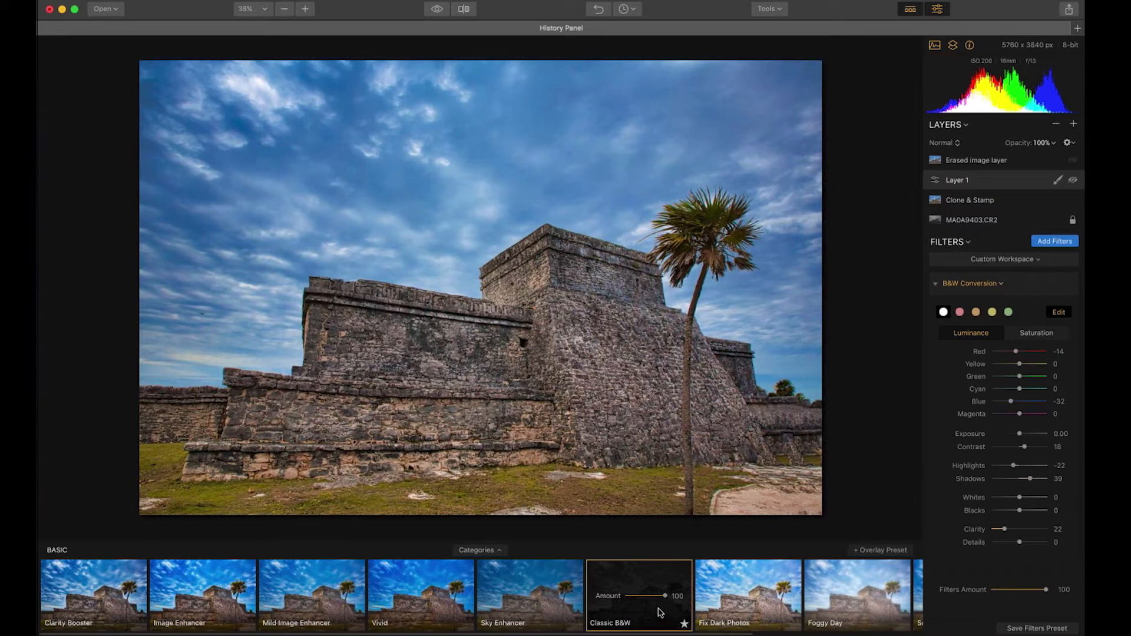
click(724, 604)
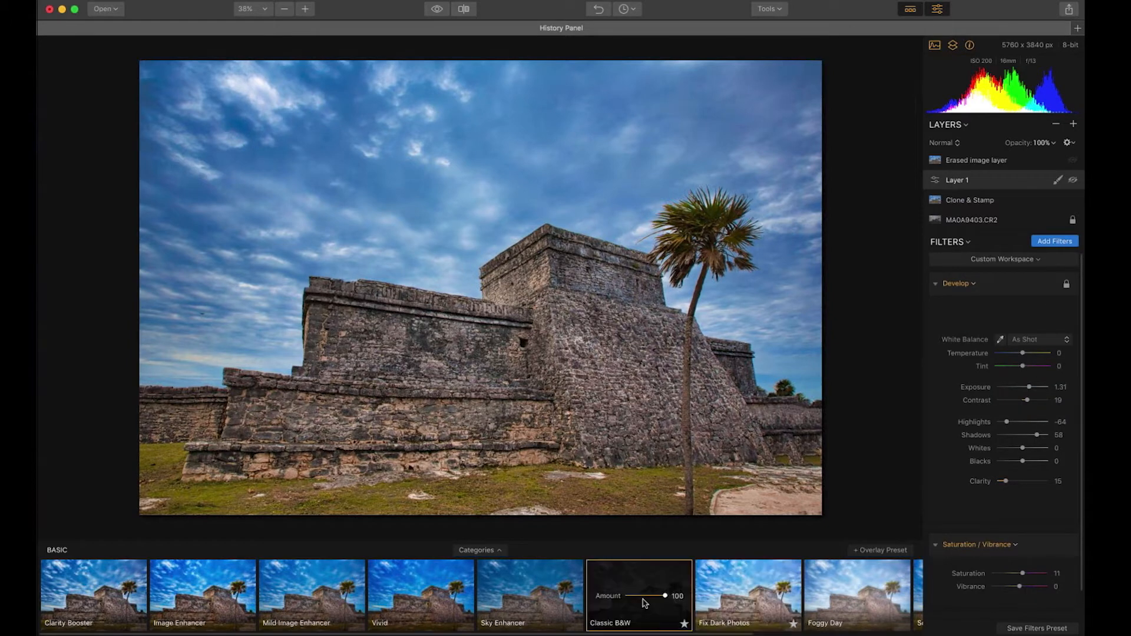
click(643, 596)
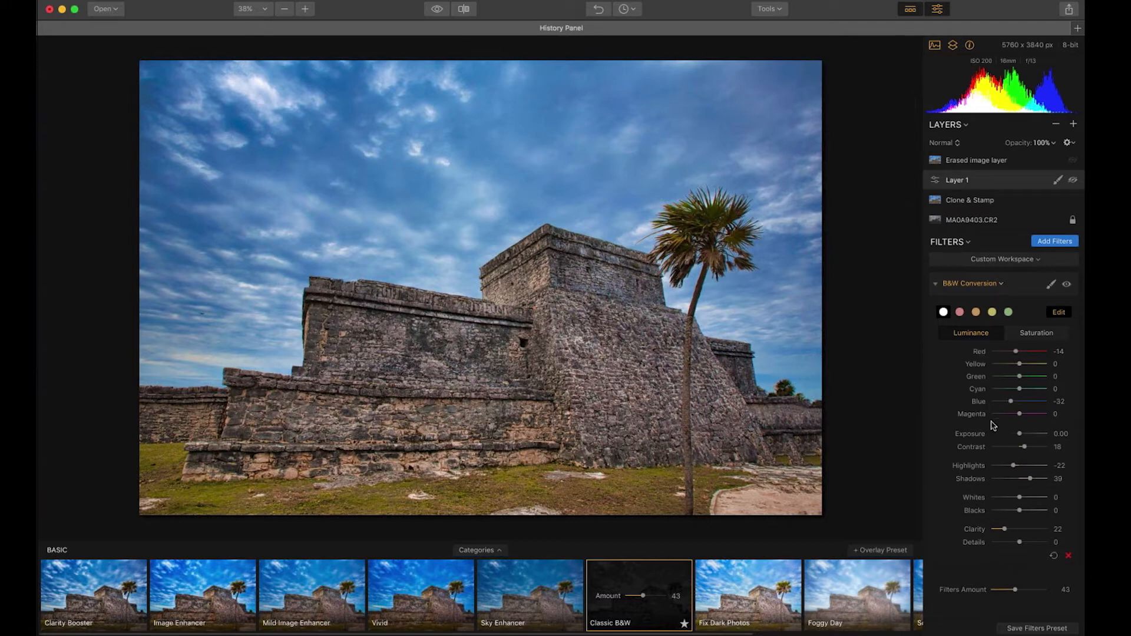
- Compare the edited photo with the original, first in full and again in a split before/after view with the divider shifted slightly
scroll(993, 423, down, 1)
click(437, 10)
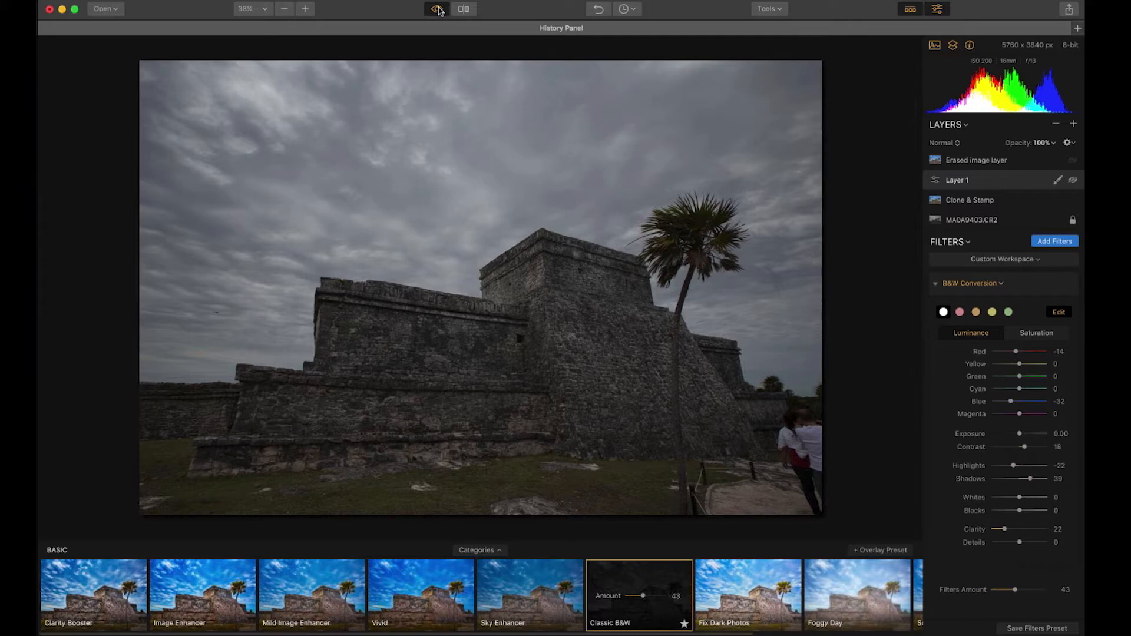
click(438, 10)
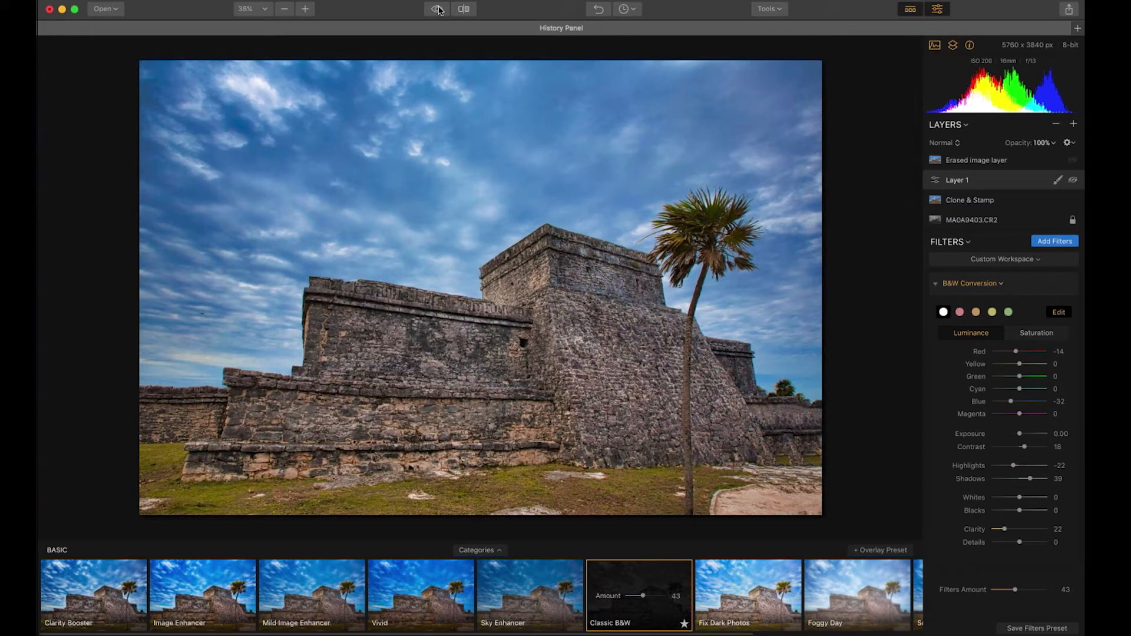
click(470, 12)
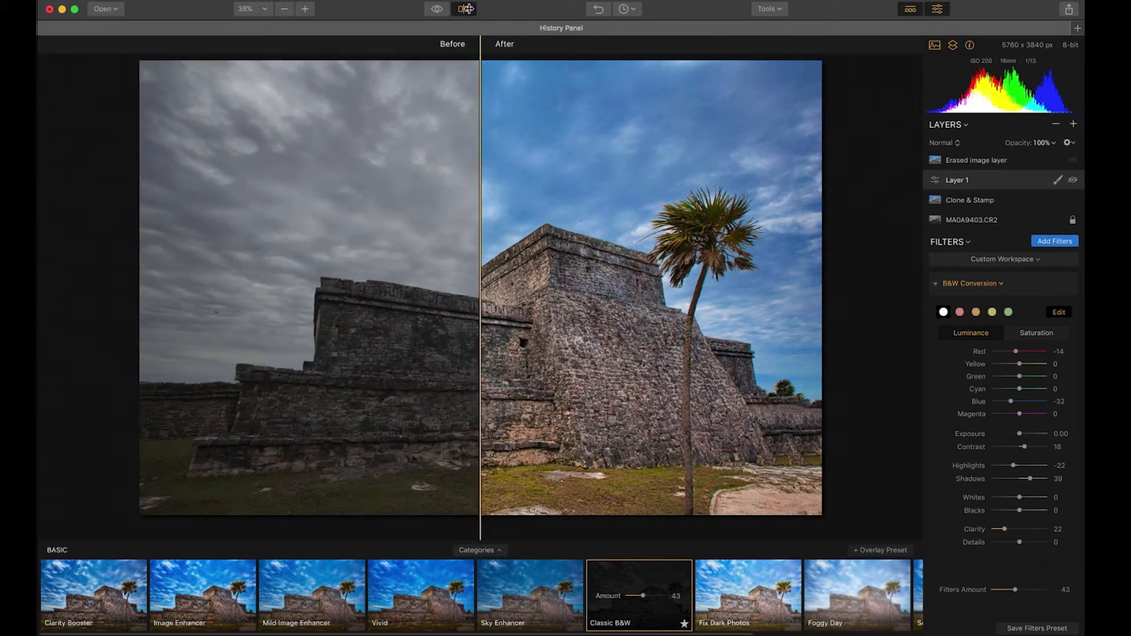
drag(479, 311, 501, 372)
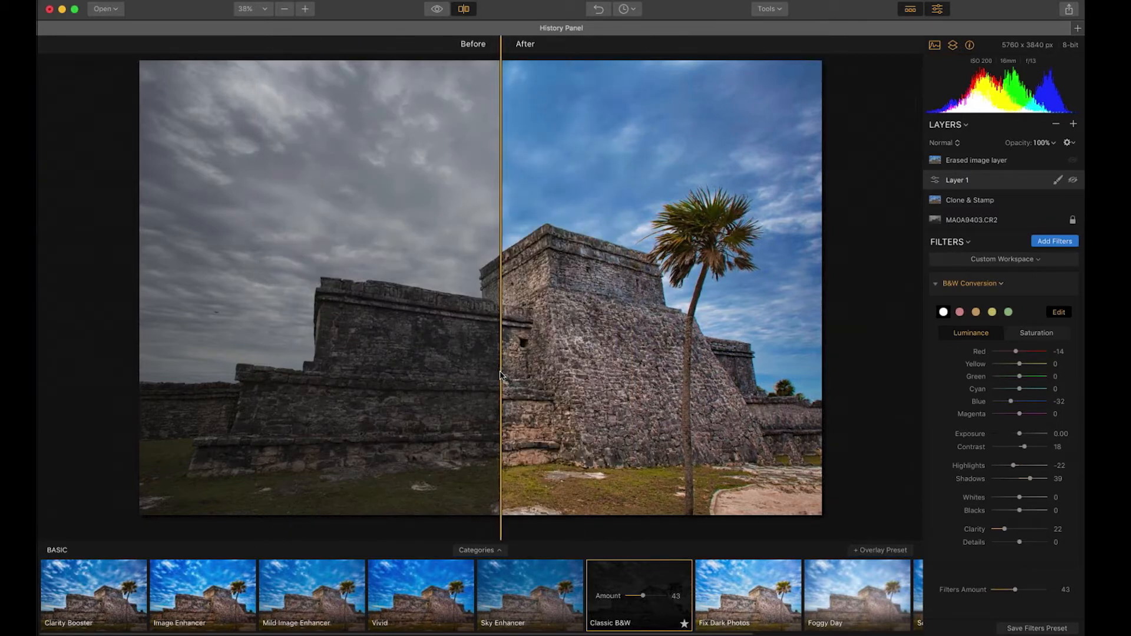
click(465, 9)
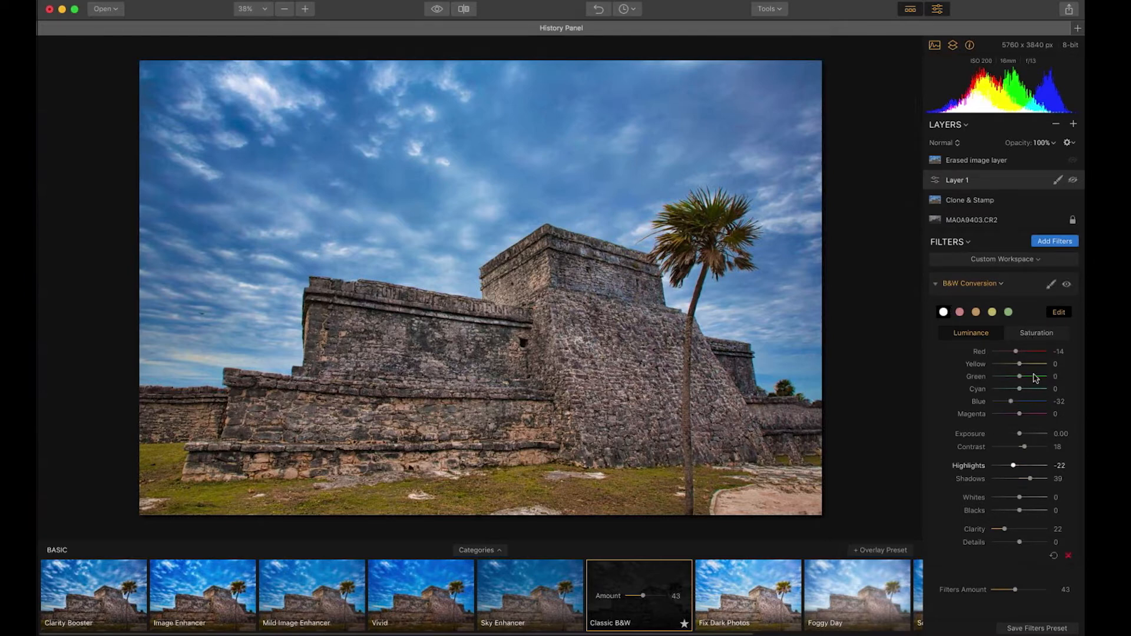
- Look at the filters of the MA0A9403.CR2 base layer and select the Erased image layer
scroll(1036, 378, down, 1)
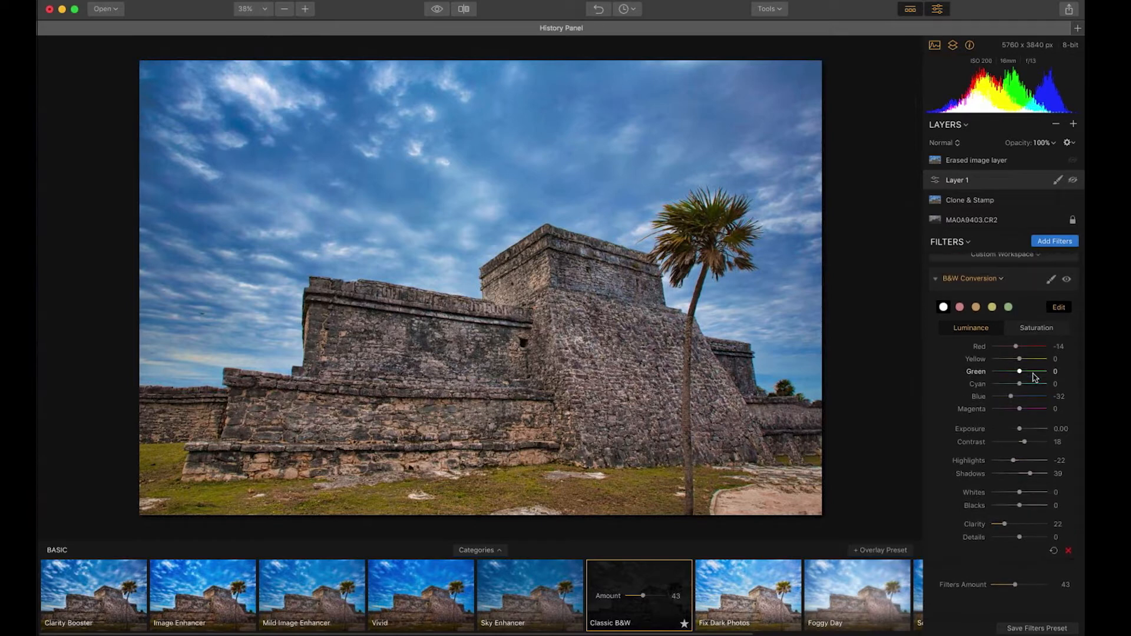
scroll(1035, 379, up, 1)
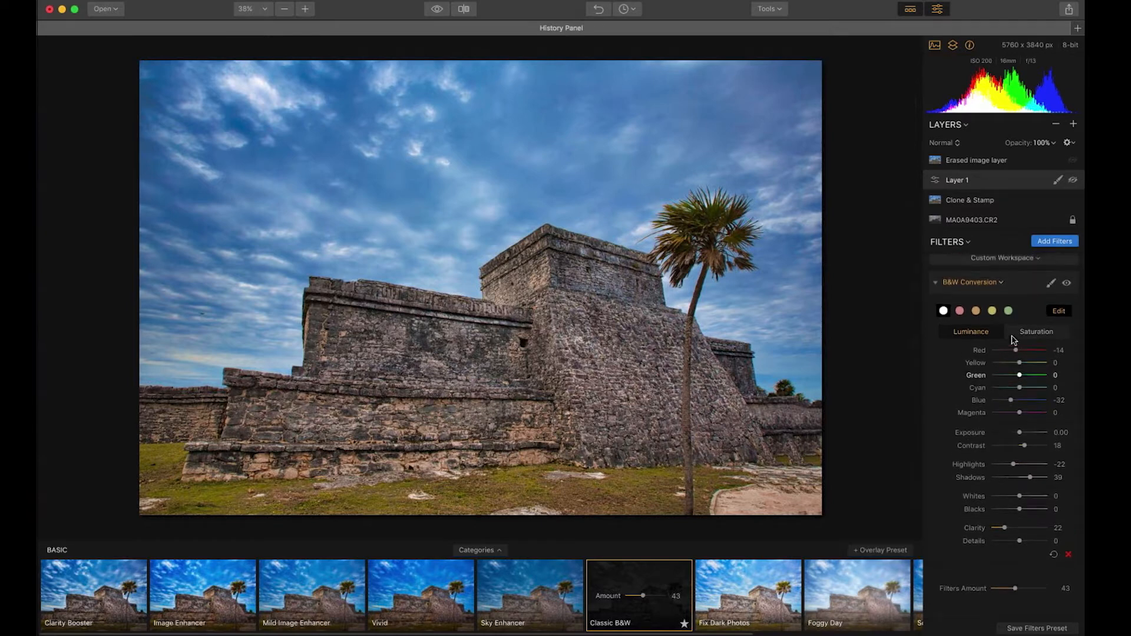
click(983, 221)
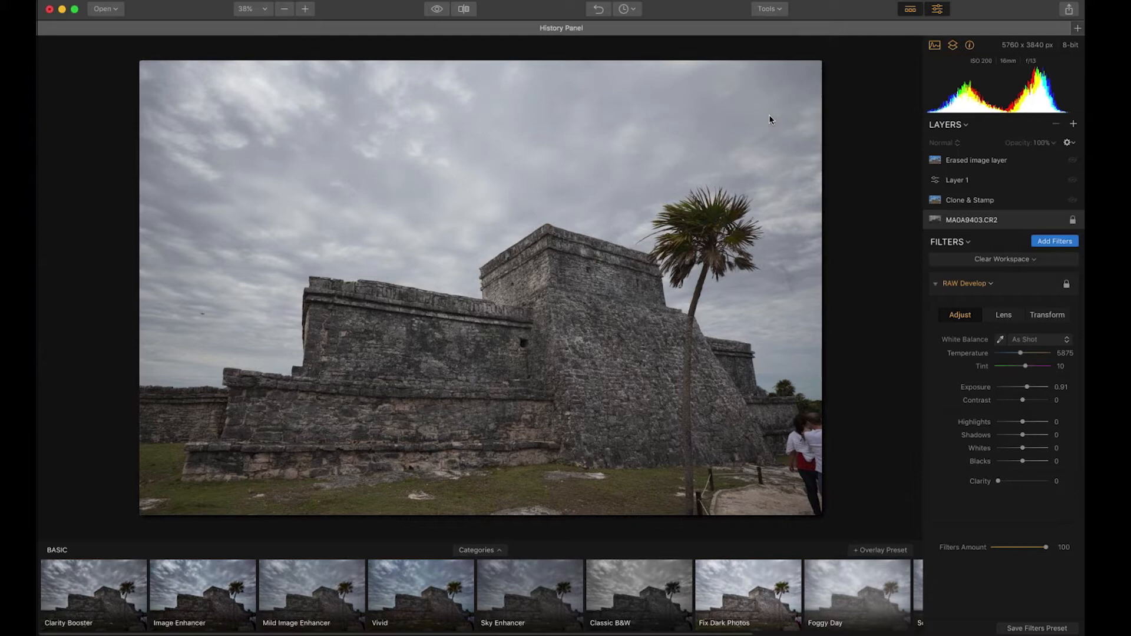
click(964, 160)
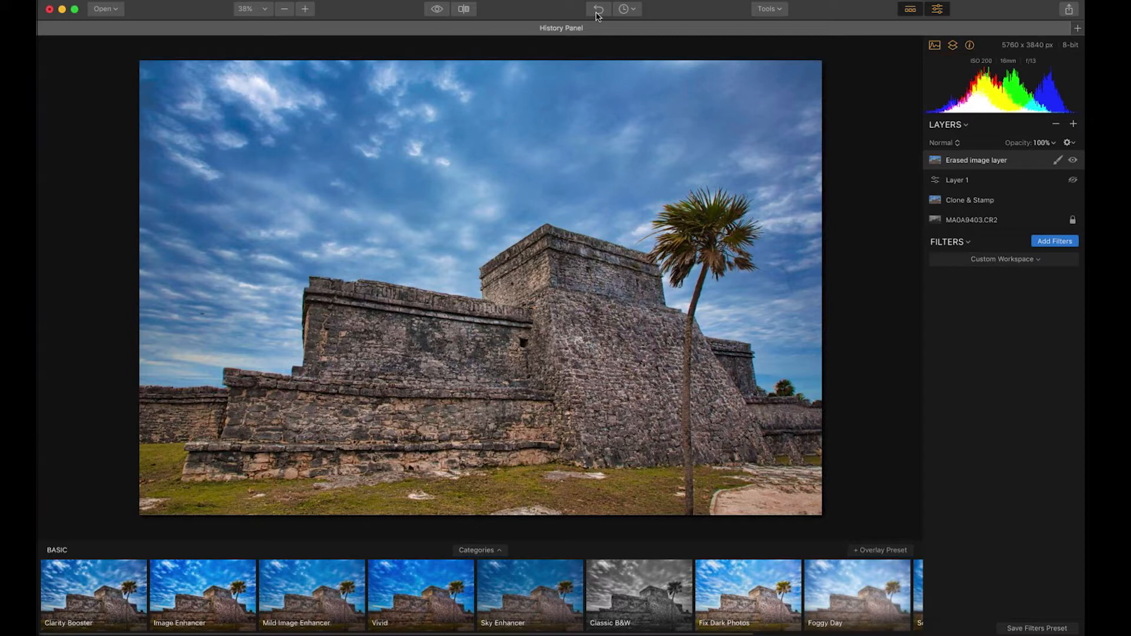
- Examine the recorded edit history, from the Original entry up to the more recent edits
click(634, 12)
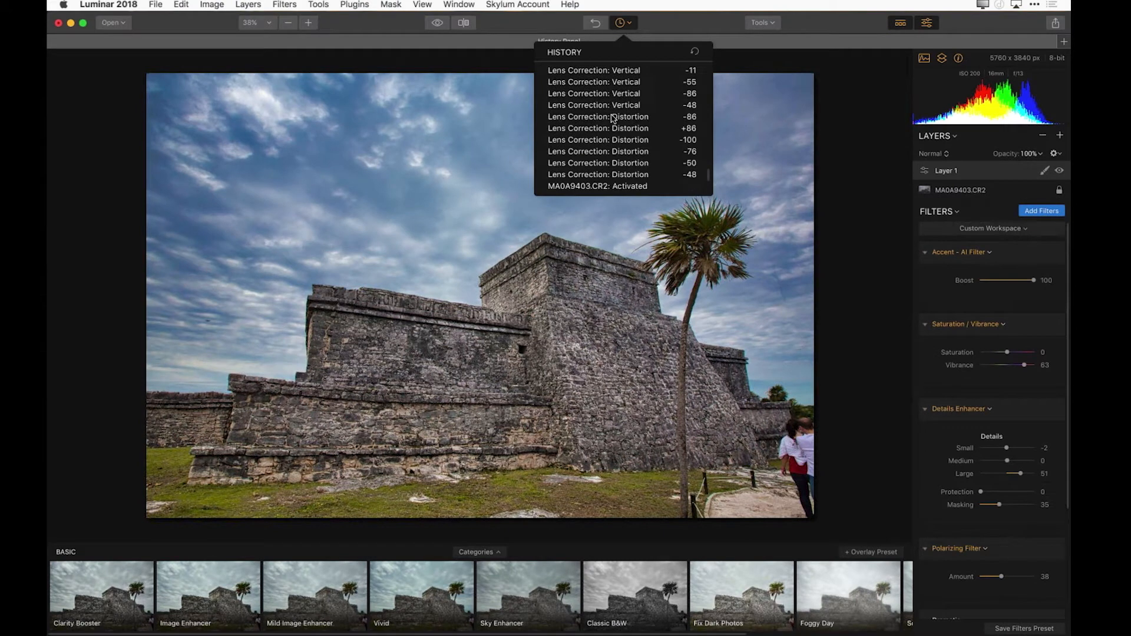
scroll(612, 117, down, 5)
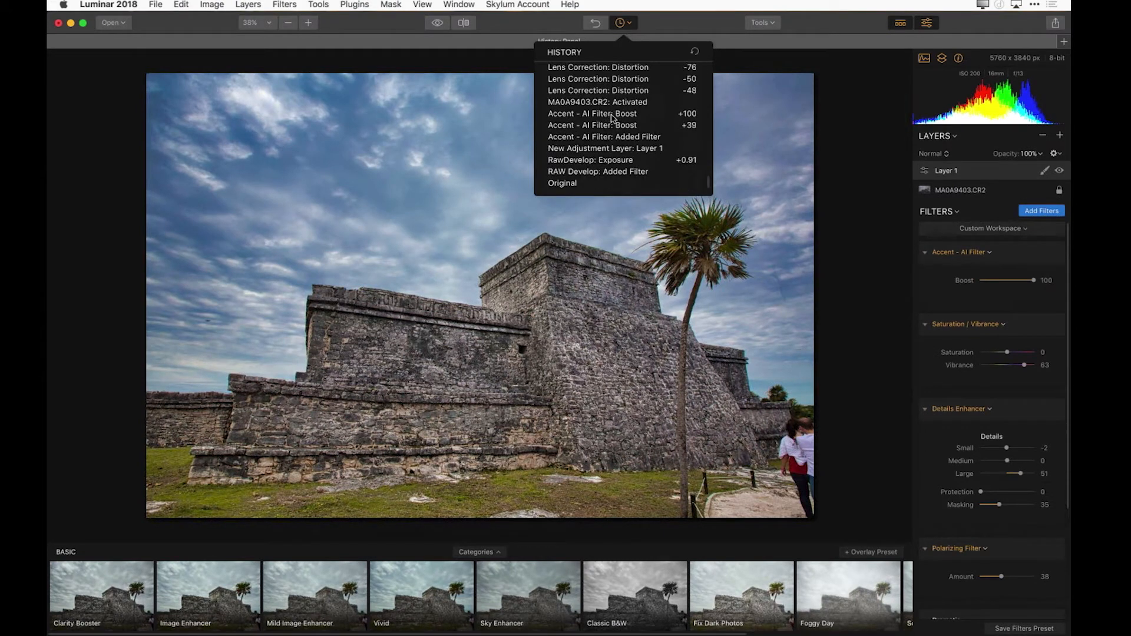
scroll(613, 118, up, 3)
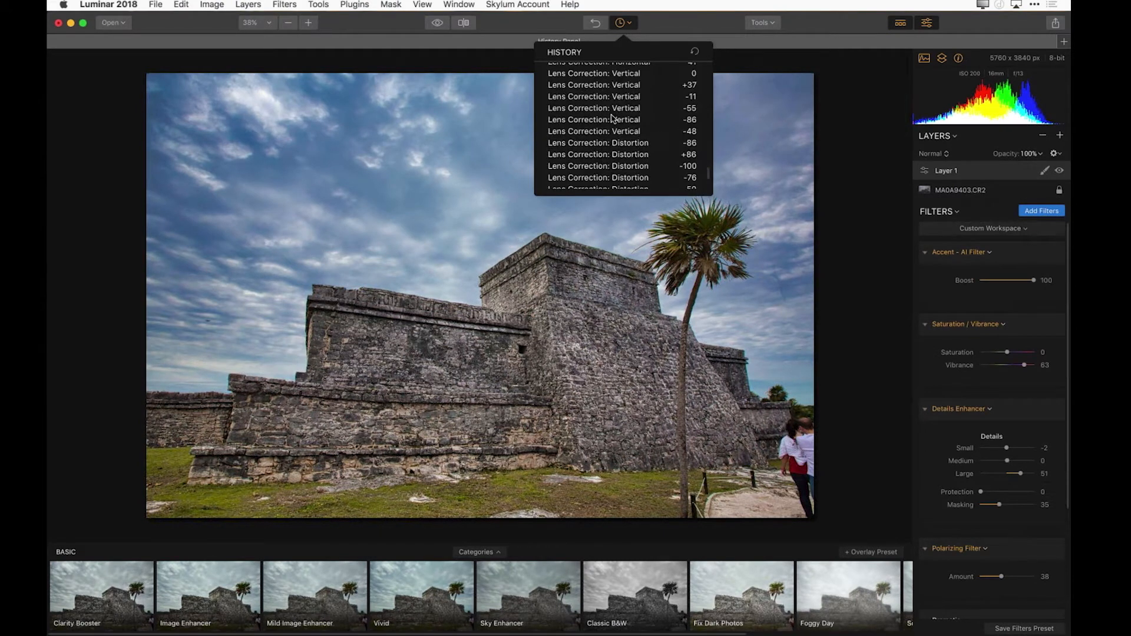
scroll(612, 118, up, 3)
scroll(613, 117, up, 5)
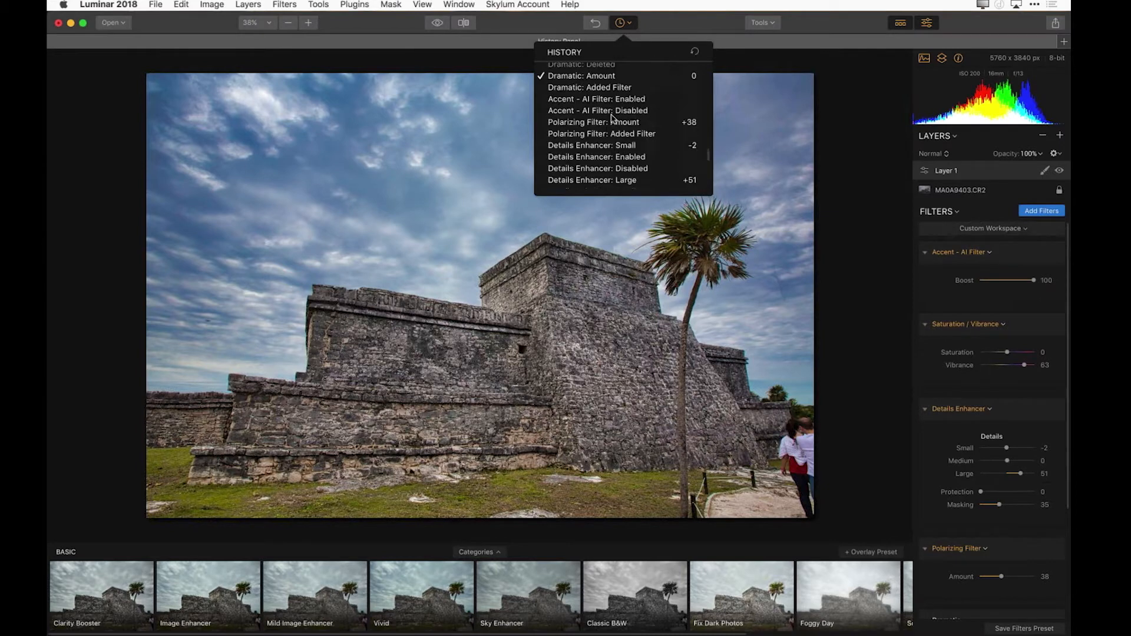
scroll(613, 118, up, 3)
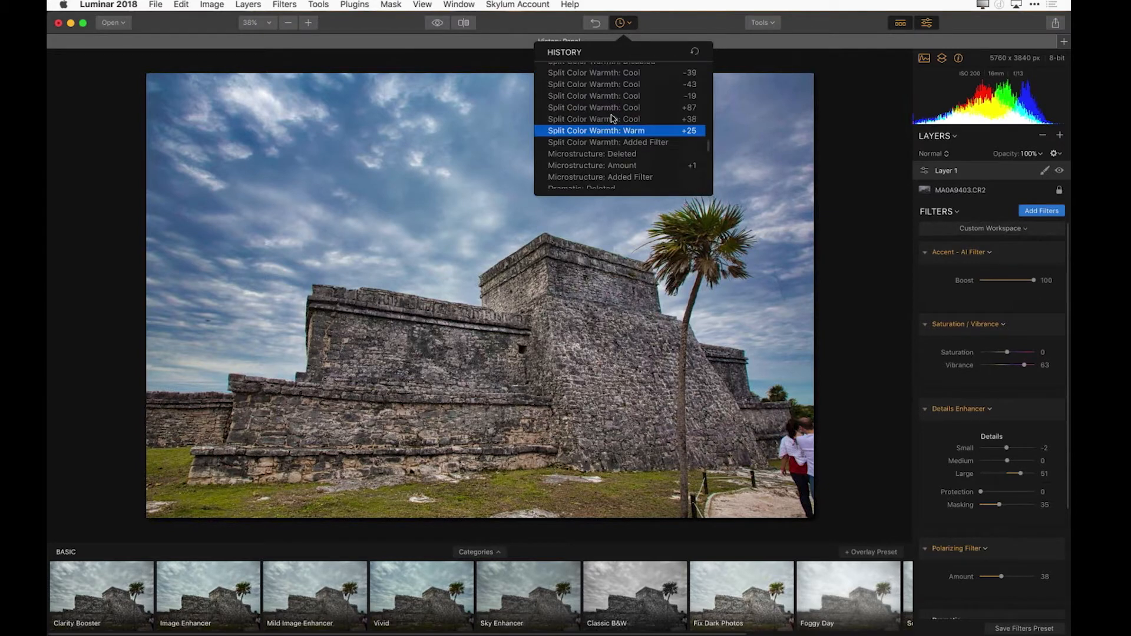
scroll(613, 118, up, 4)
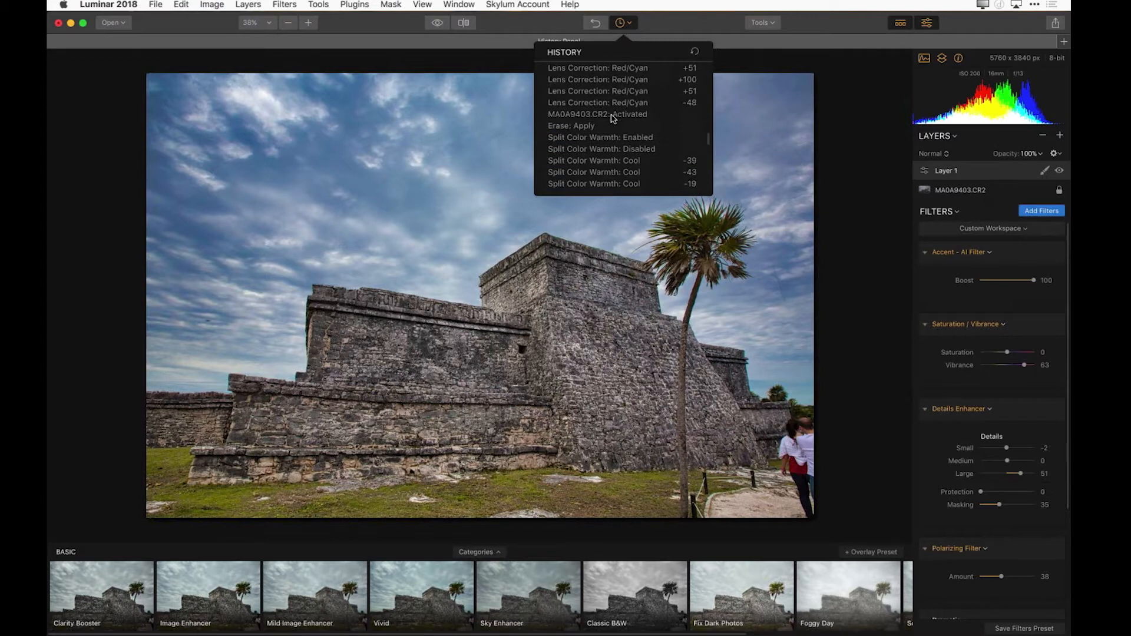
scroll(613, 118, up, 4)
- Roll the image back to the "Accent - AI Filter: Enabled" history state
scroll(613, 117, down, 8)
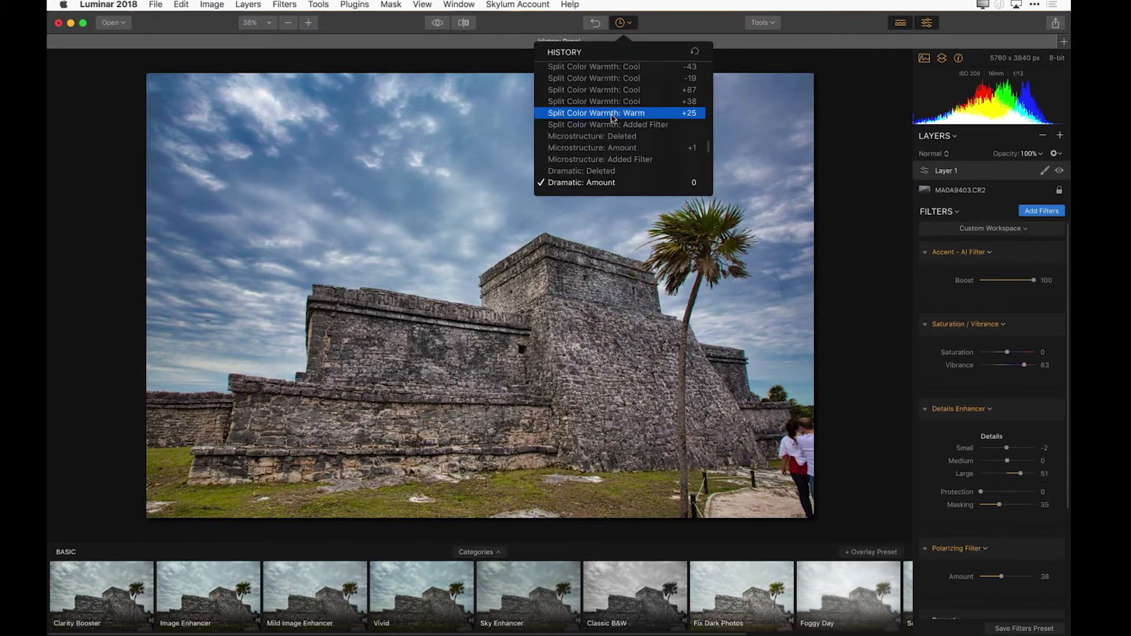
scroll(612, 118, down, 1)
scroll(613, 117, down, 4)
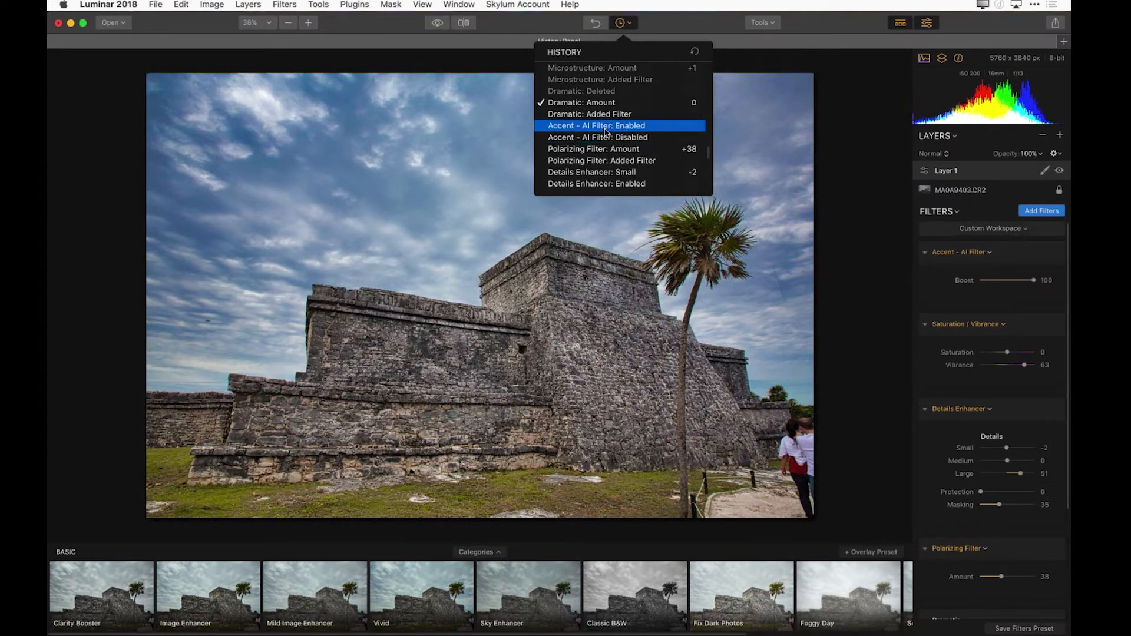
click(607, 131)
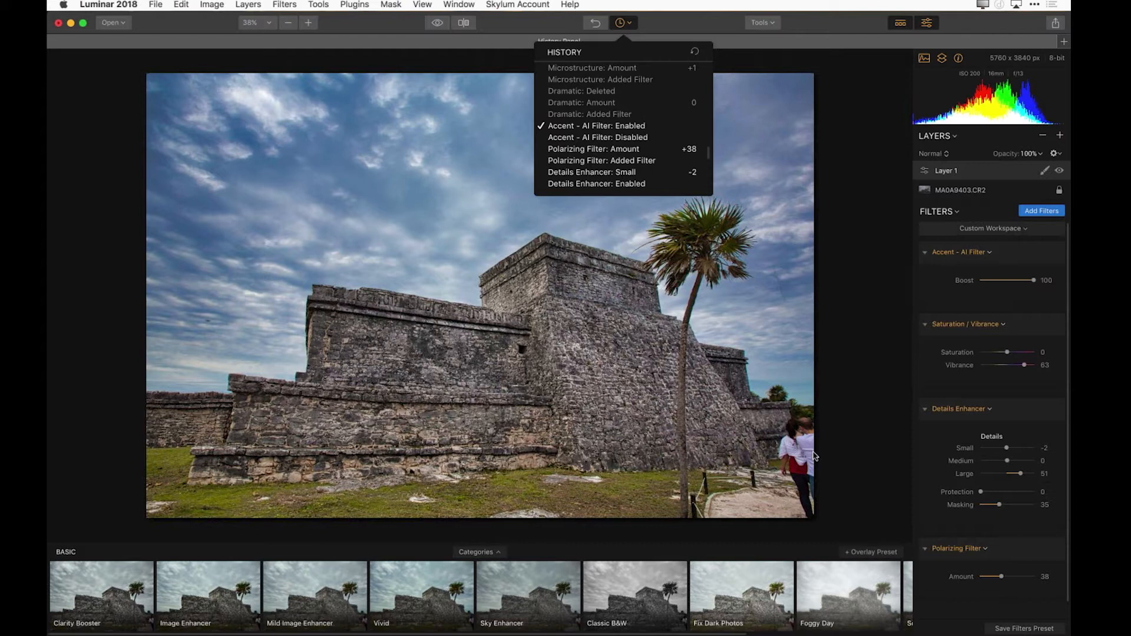
- Move the image forward to the "Layer 1: Activated" history state, and on to the newest state, "Erased image layer: Activated"
scroll(634, 130, up, 5)
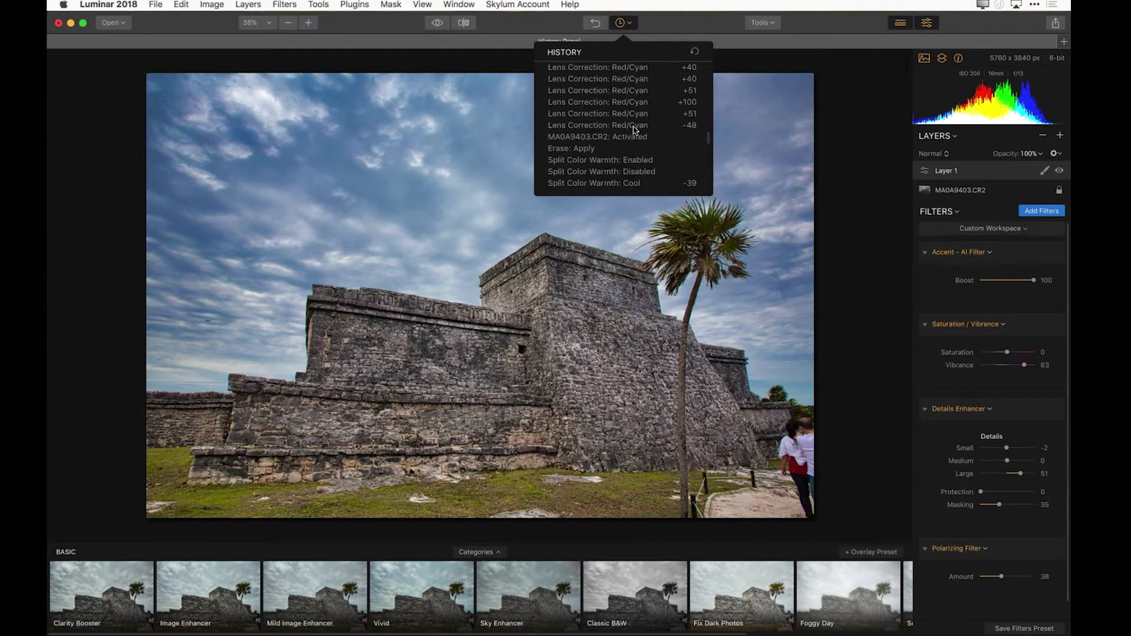
scroll(635, 130, up, 6)
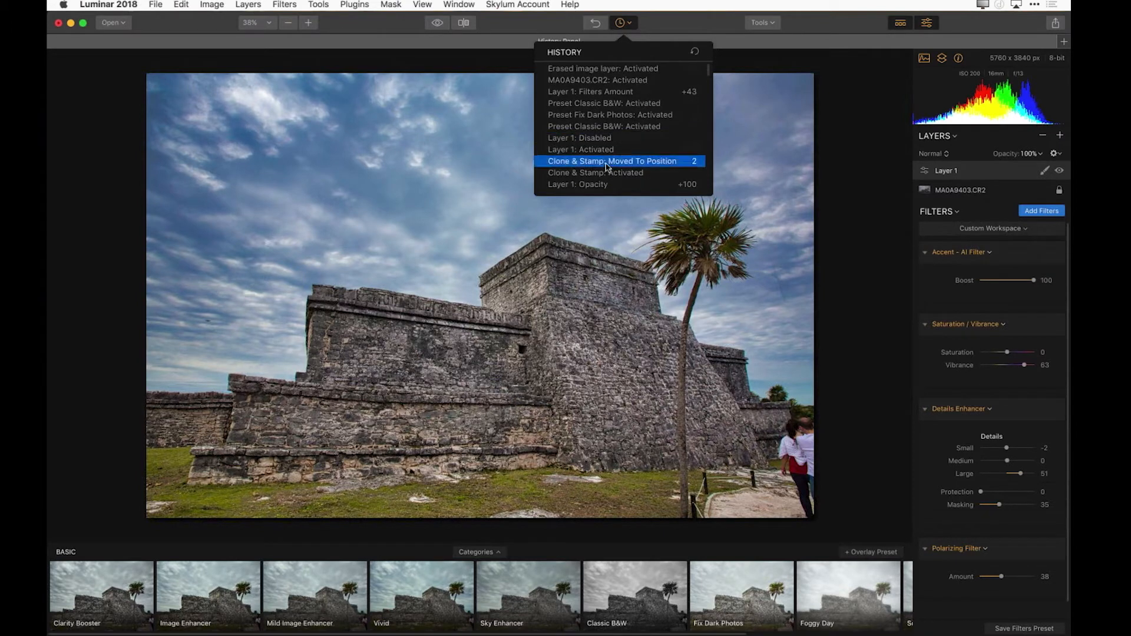
click(610, 150)
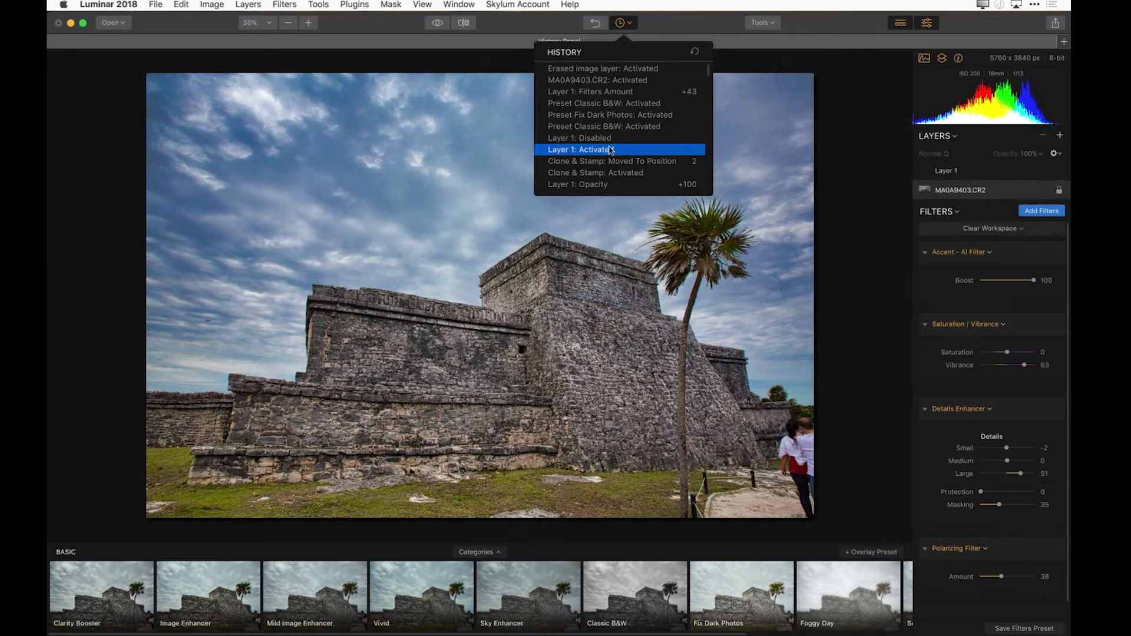
click(611, 149)
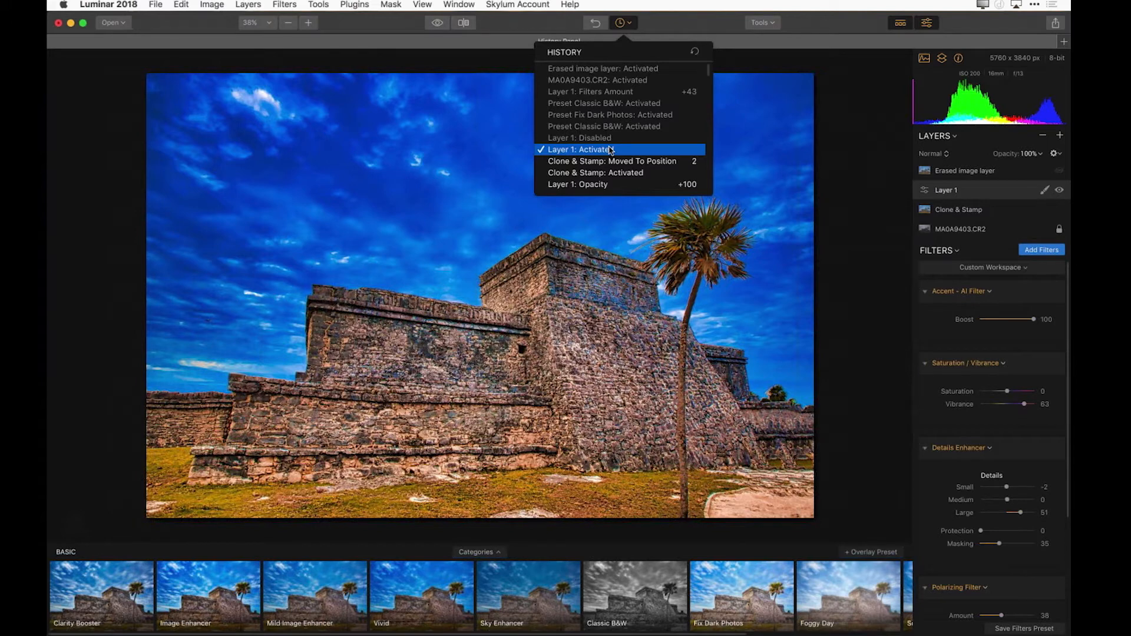
click(617, 76)
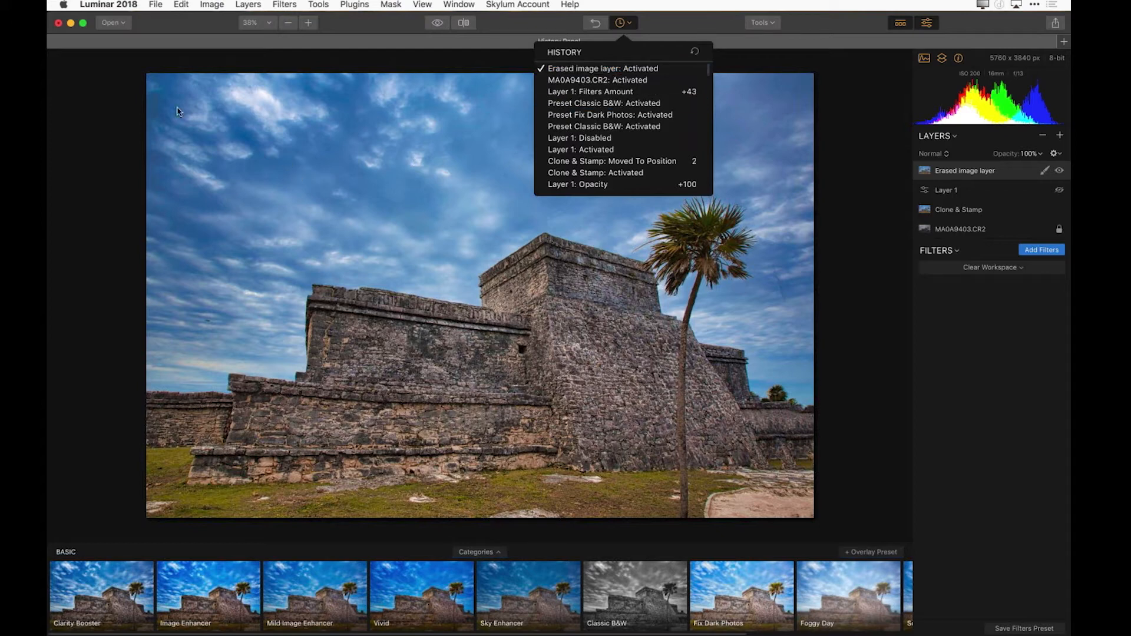
- Dismiss the history list and close the History Panel document without saving its changes
click(108, 200)
key(super+w)
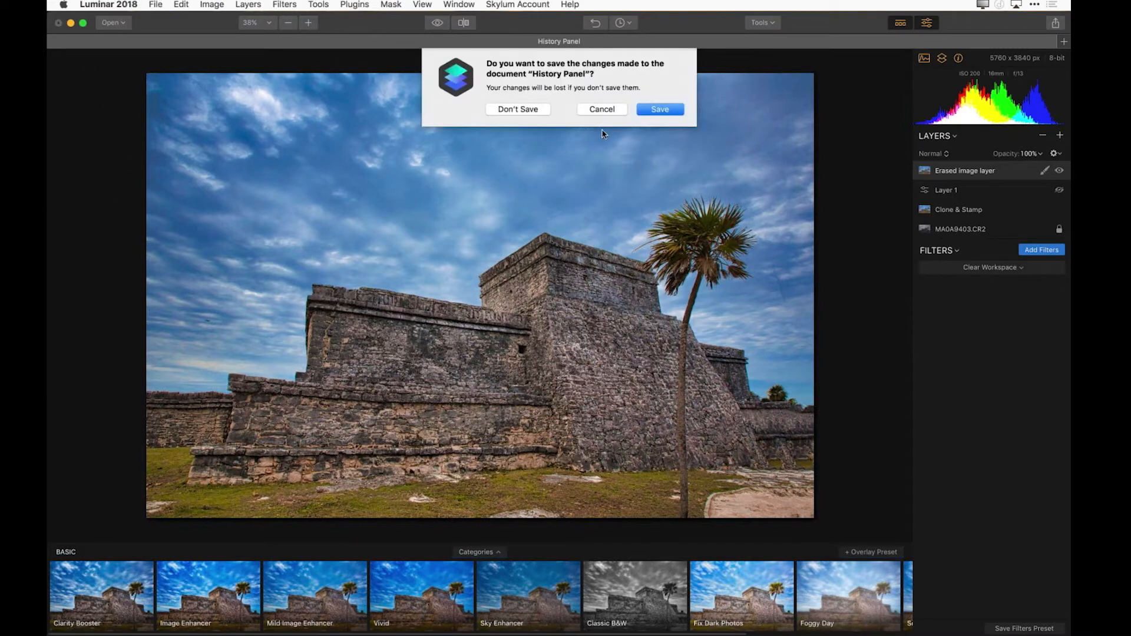
click(538, 109)
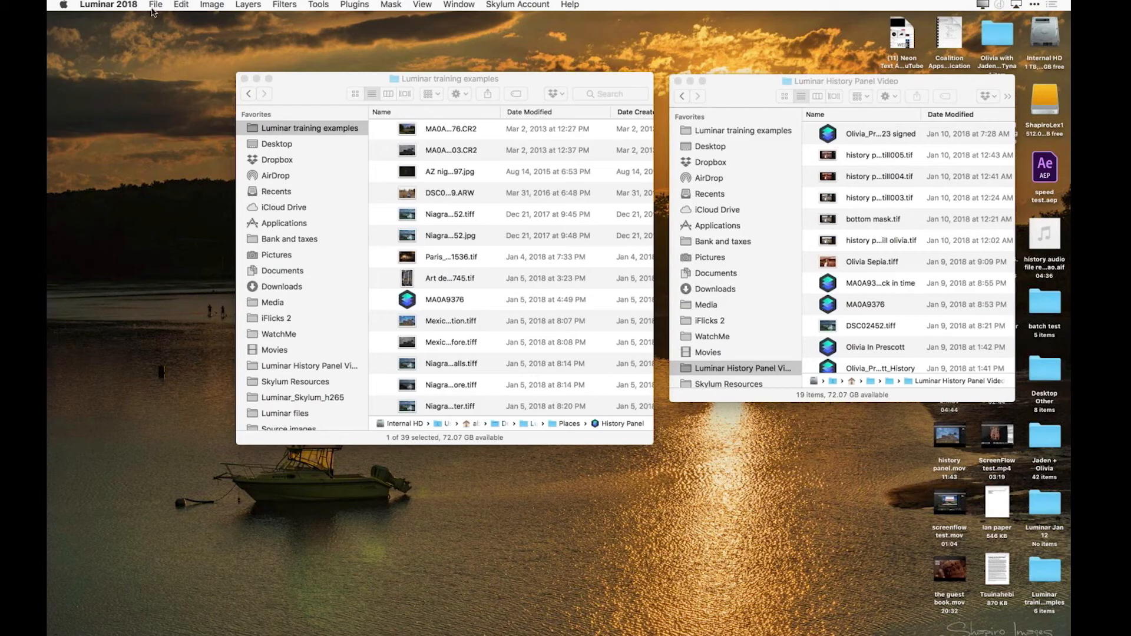
- Open the portrait whose file name ends in DSC03523.tif from the recently used files
click(156, 6)
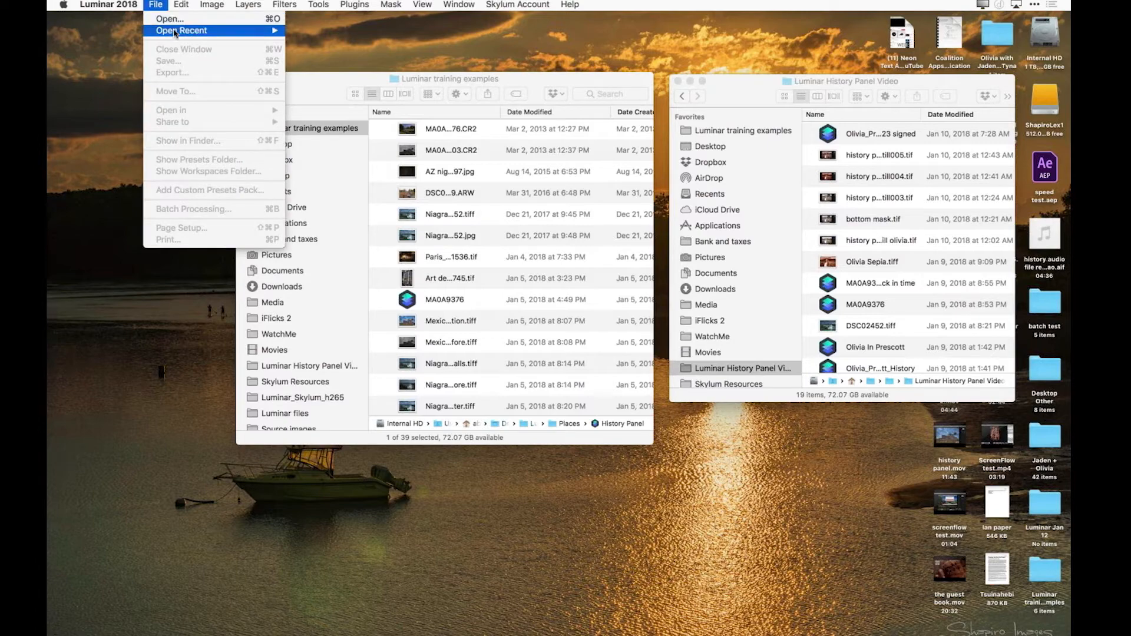
mouse_move(175, 32)
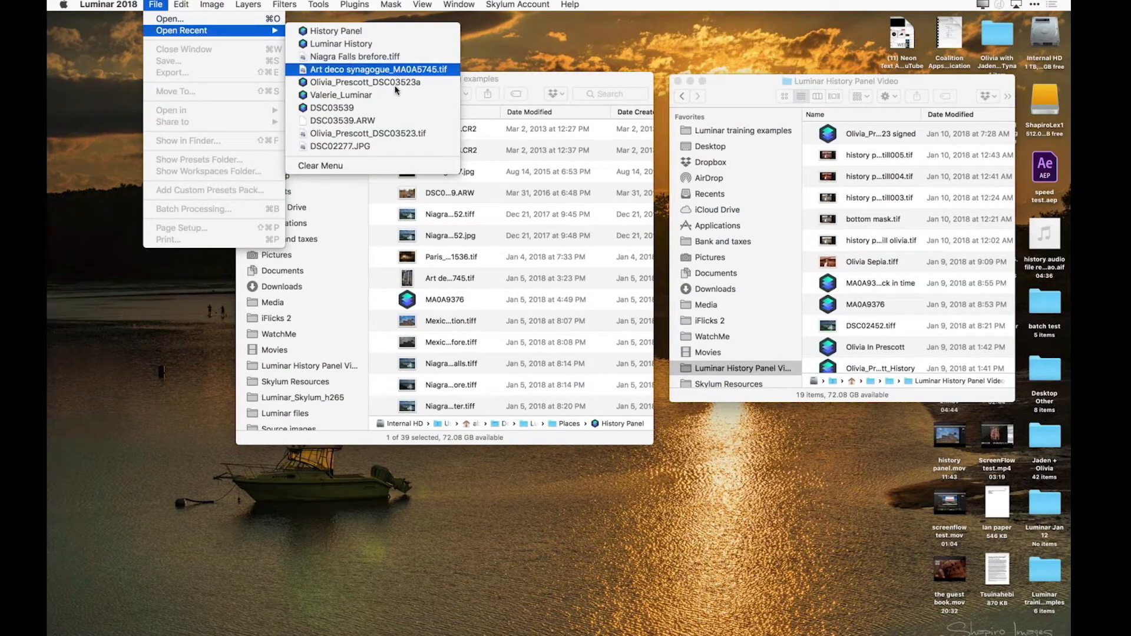
click(403, 135)
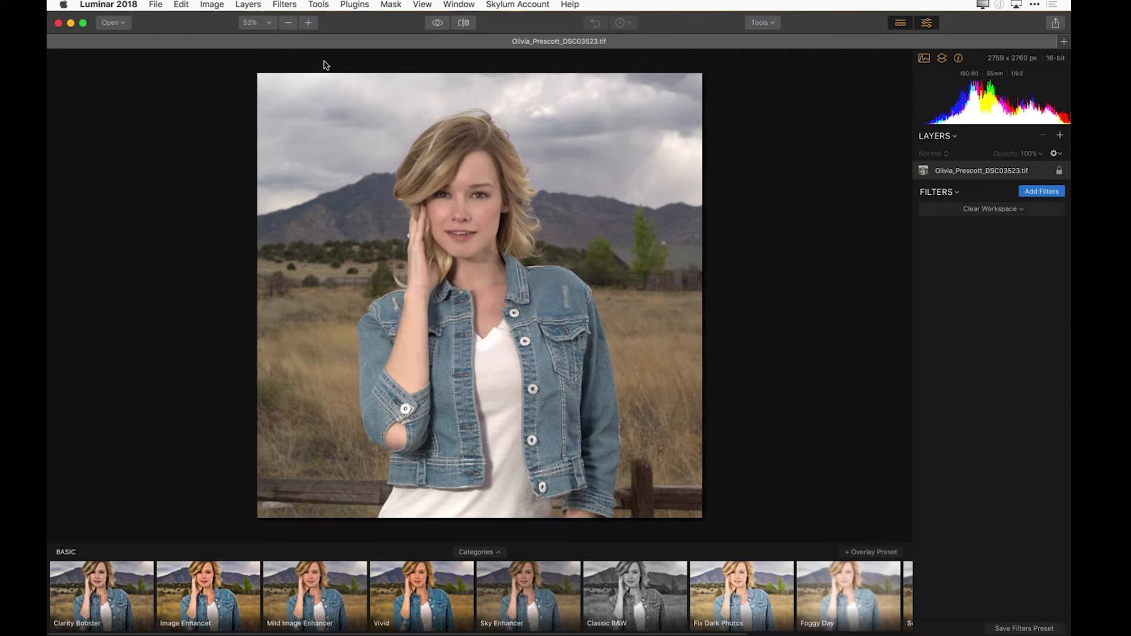
- Save the portrait as a document in the Luminar training examples folder, with original resources and history included and Windows compatibility off
click(158, 4)
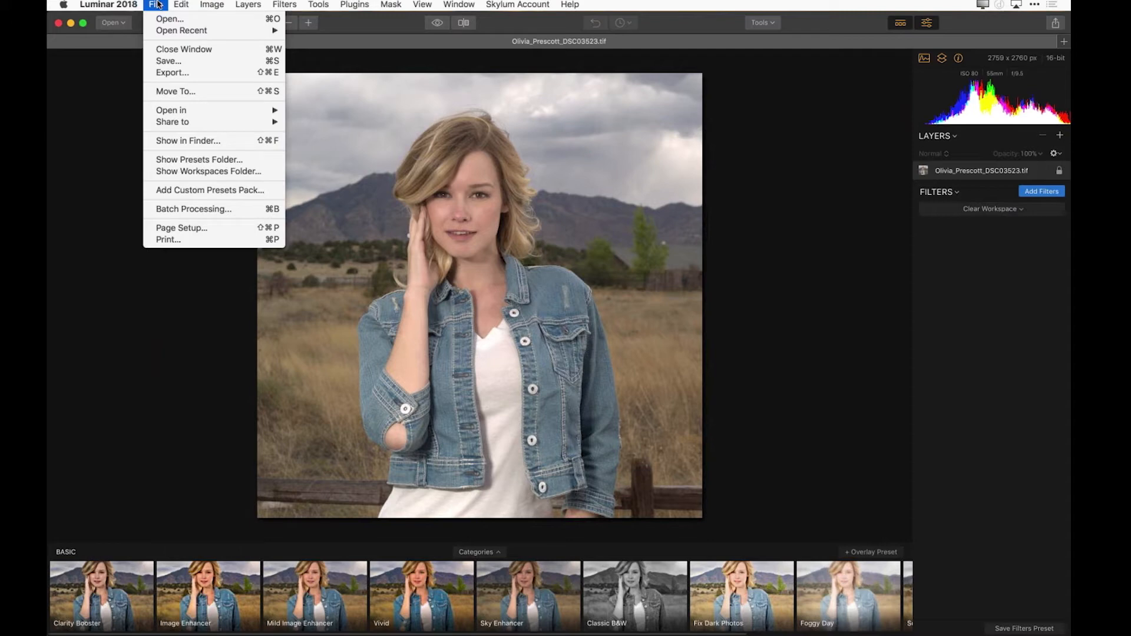
click(173, 61)
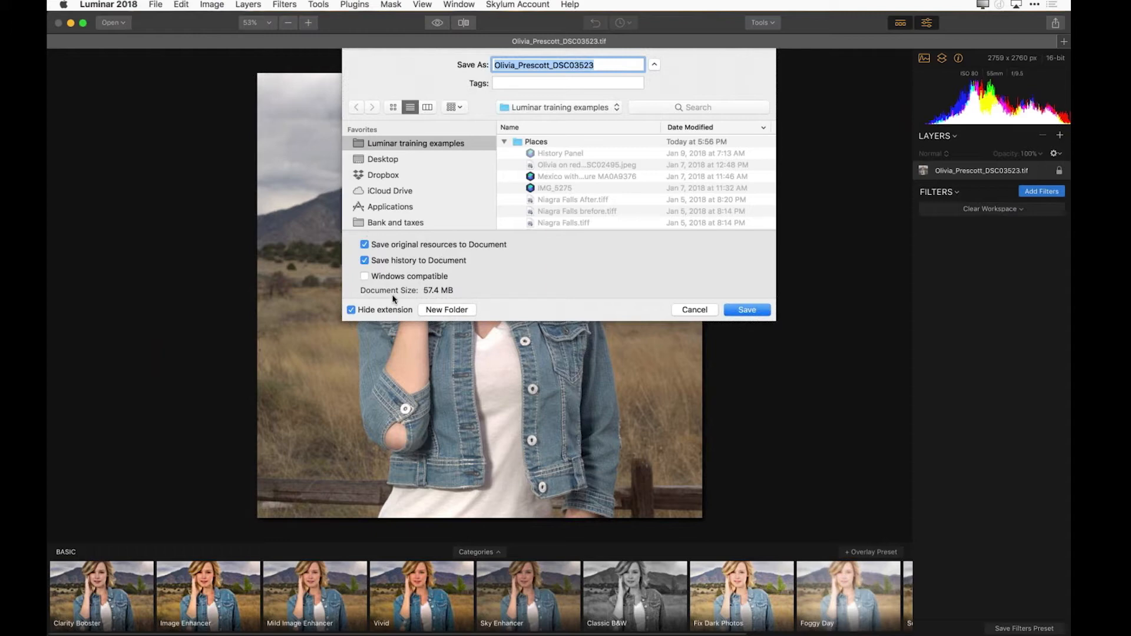
click(364, 260)
click(365, 244)
click(365, 245)
click(364, 261)
click(364, 276)
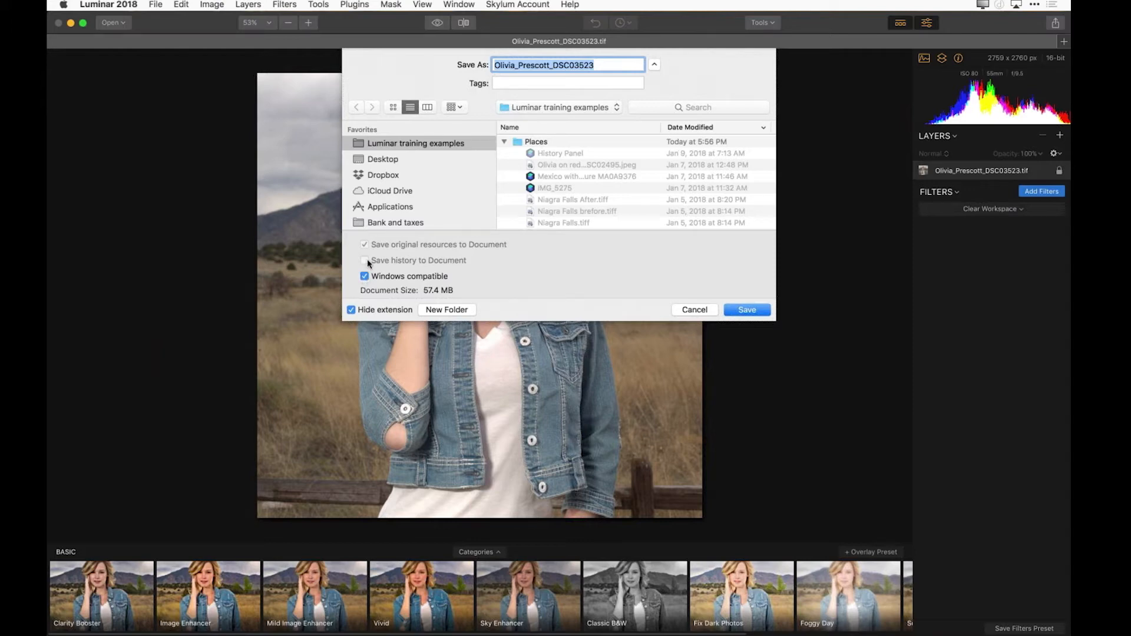
click(364, 276)
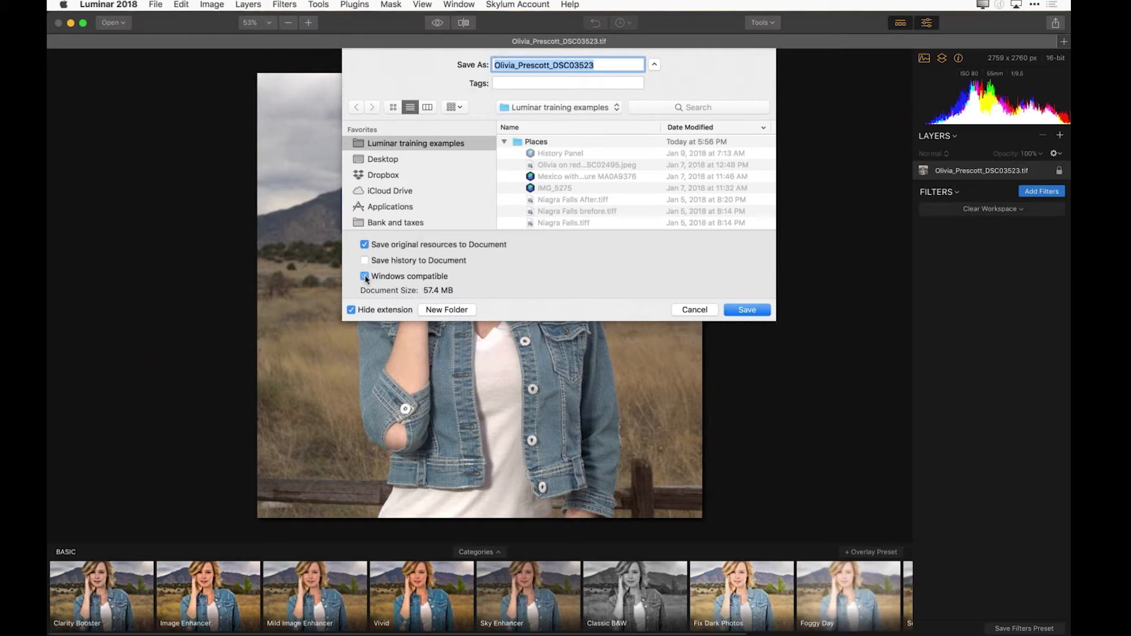
click(365, 261)
click(749, 310)
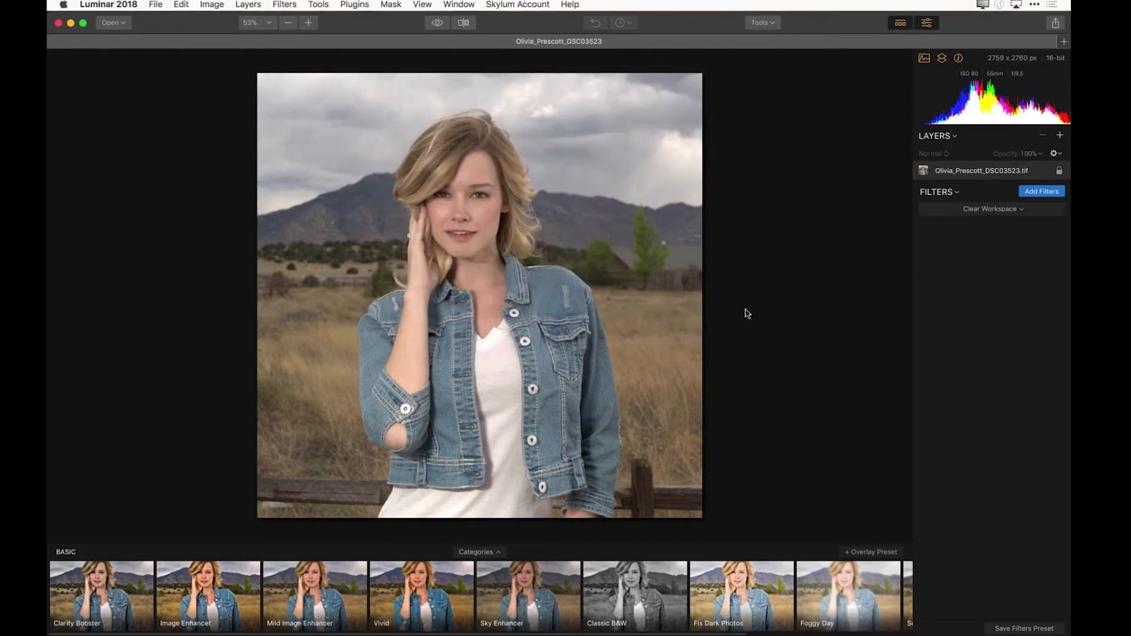
- Switch to Finder, show the Luminar training examples folder as icons, and open its Faces folder
key(super+Tab)
key(super+Tab)
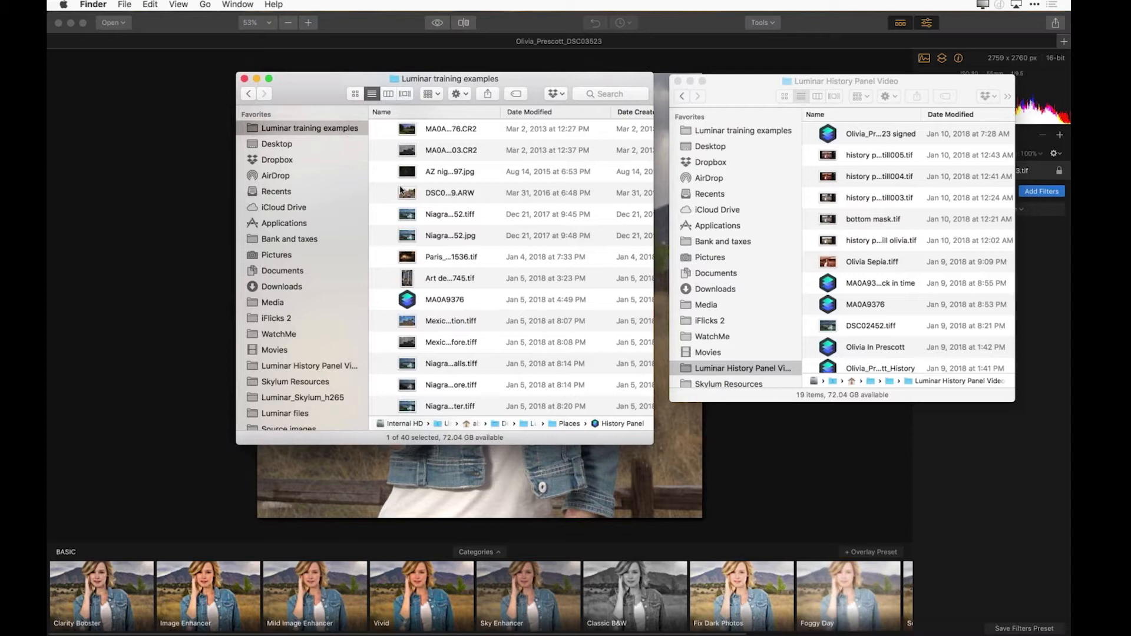
click(355, 93)
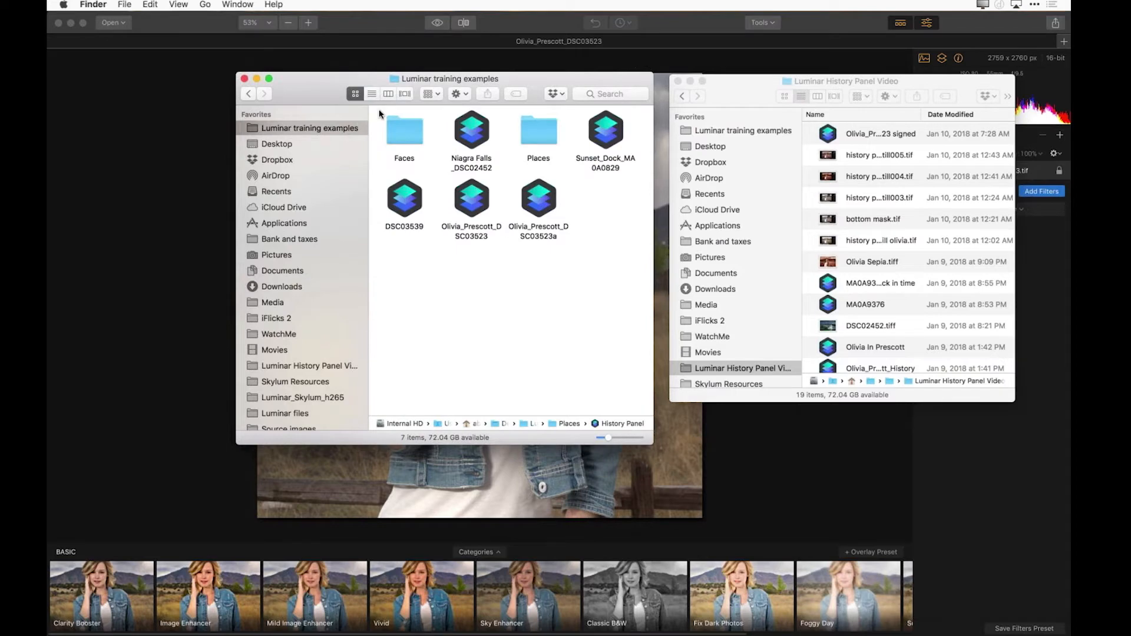
click(404, 137)
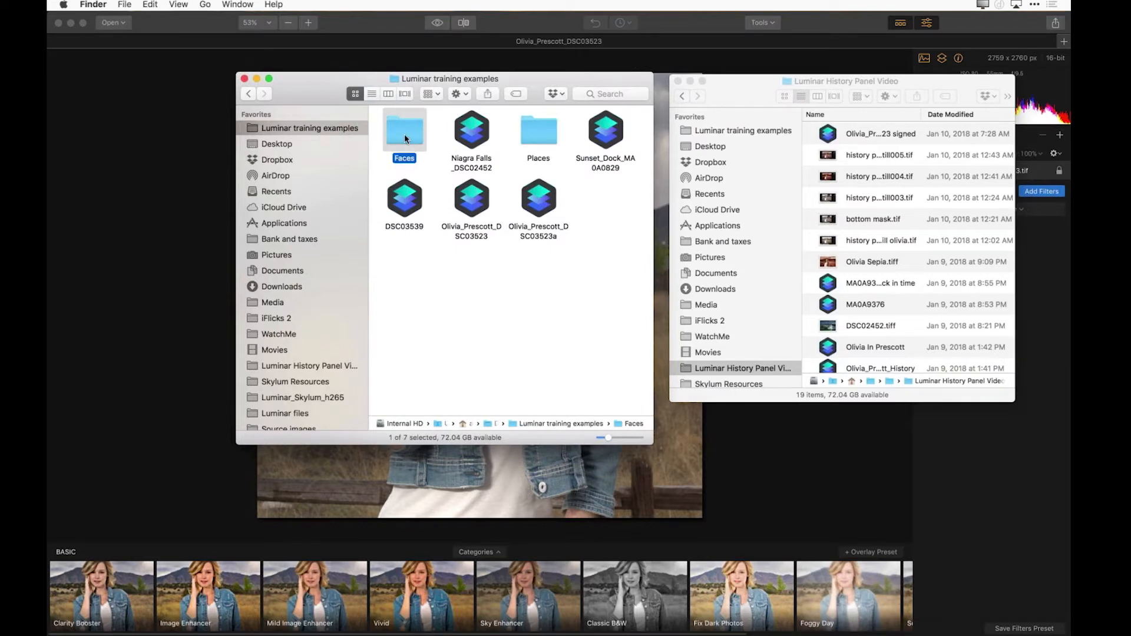
double_click(404, 133)
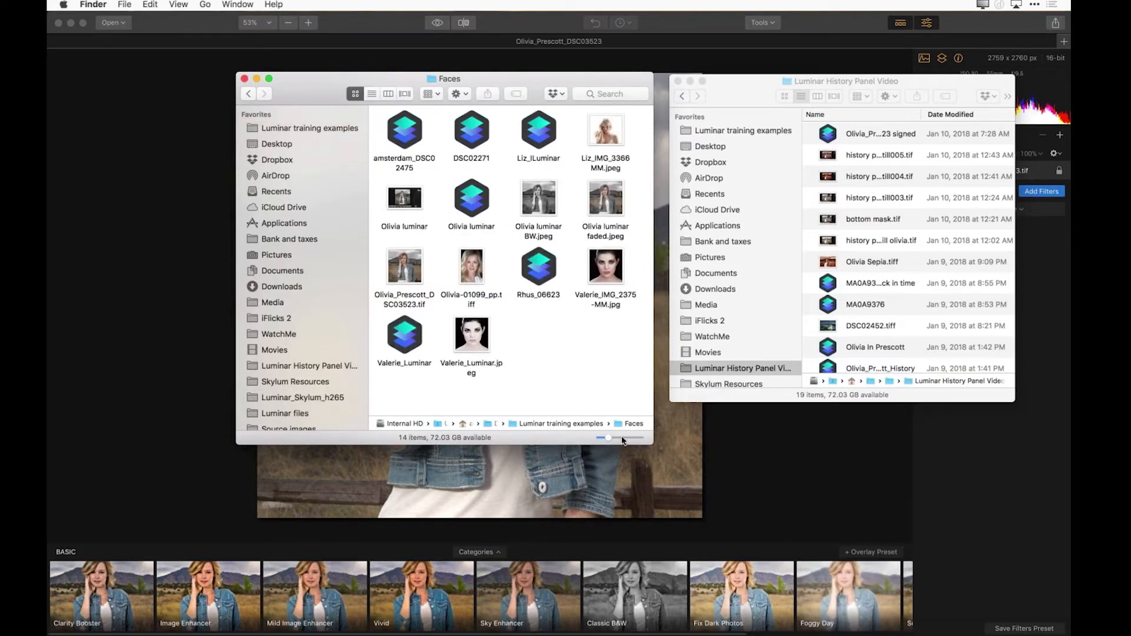
- Enlarge the Faces folder's icons and window, and look through its Luminar documents and image files
click(622, 438)
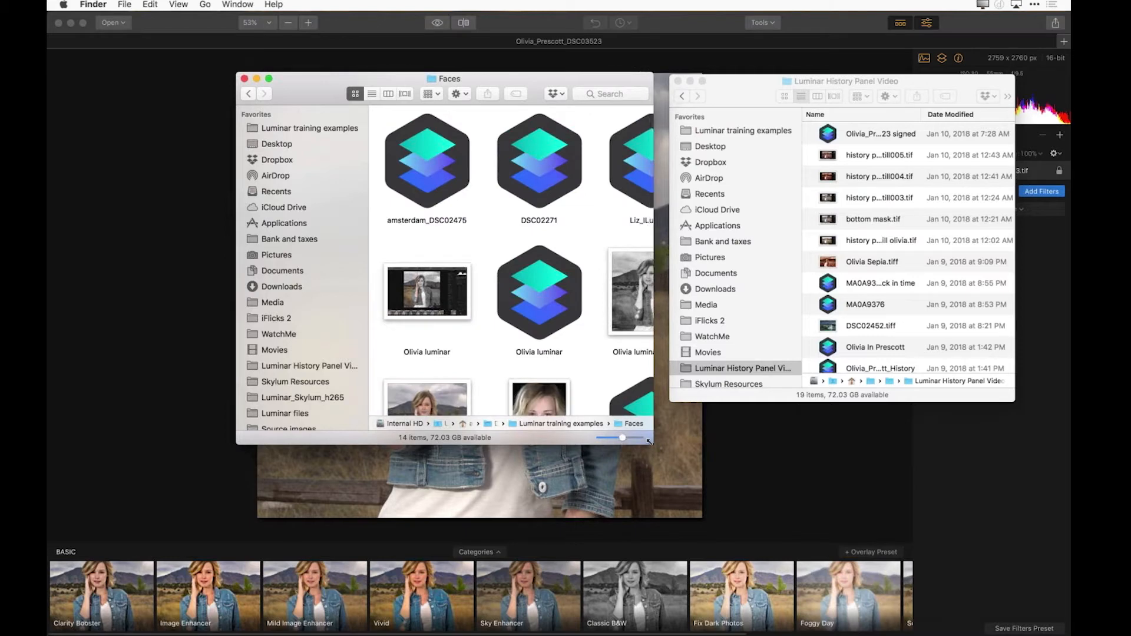
drag(649, 442, 992, 604)
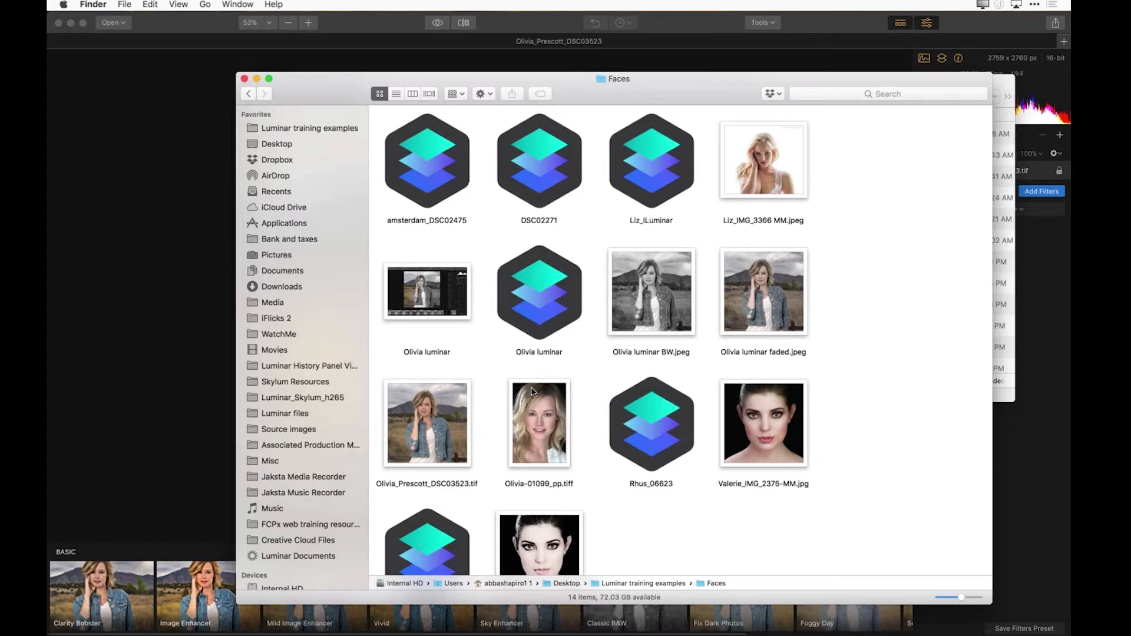
scroll(531, 392, down, 3)
scroll(528, 391, up, 3)
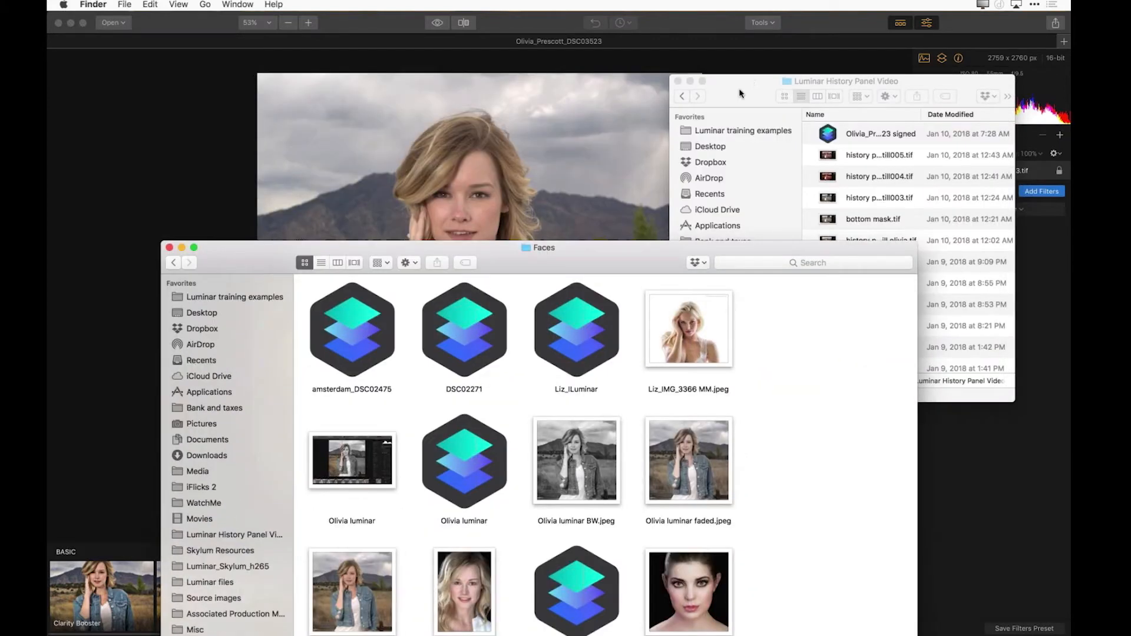
- Open the Niagra Falls _DSC02452 document from the Luminar History Panel Video folder and preview the unedited image
click(739, 87)
scroll(880, 279, down, 5)
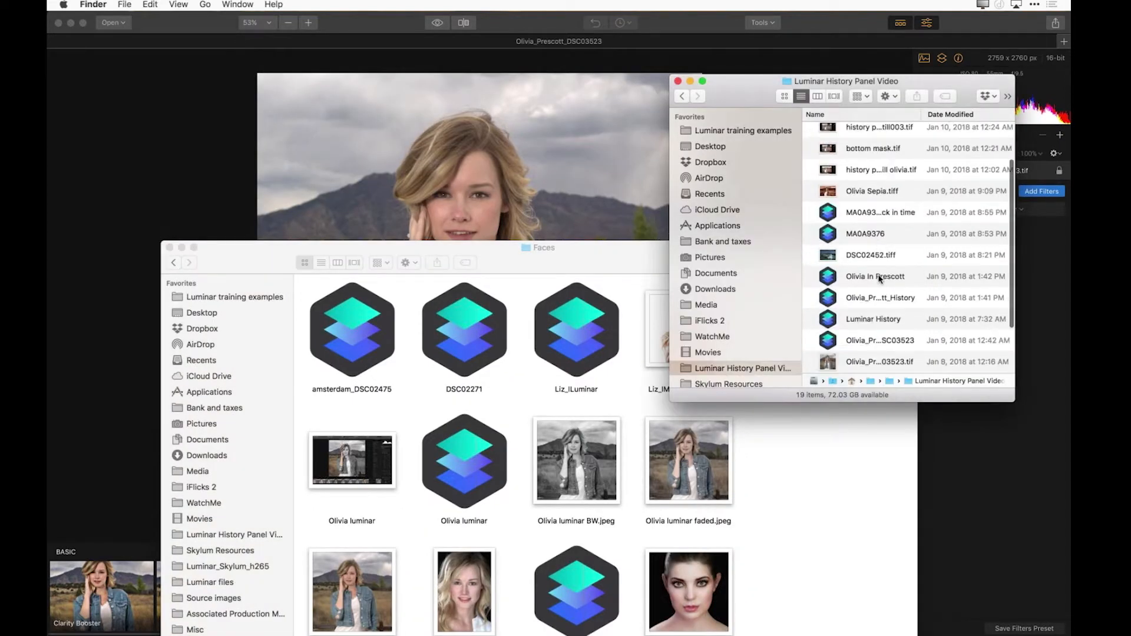
scroll(880, 279, down, 3)
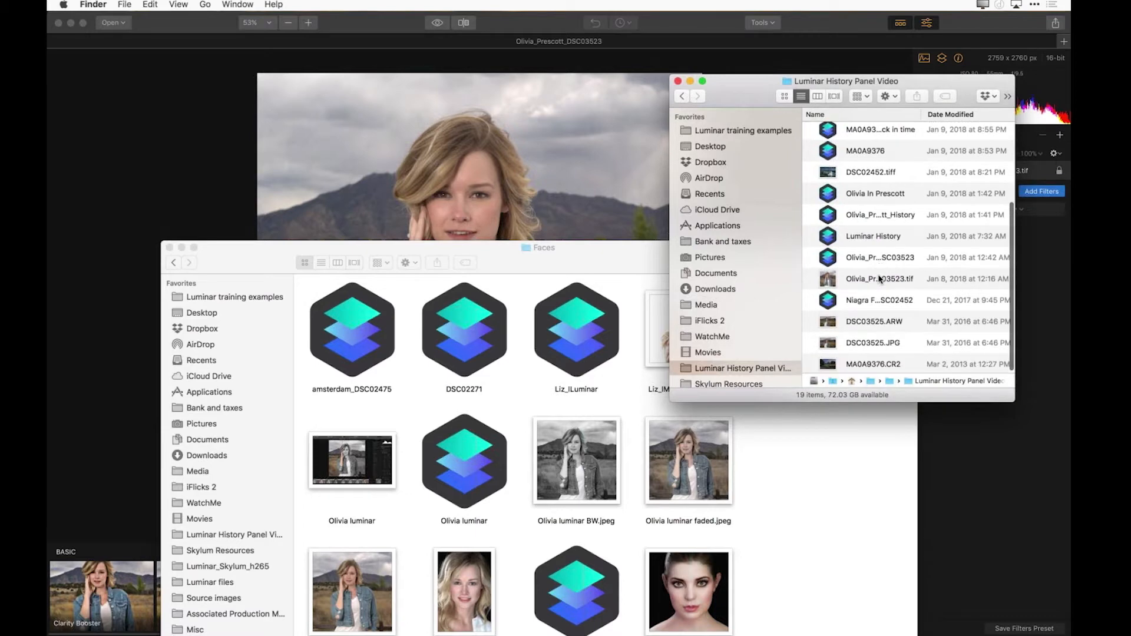
double_click(831, 299)
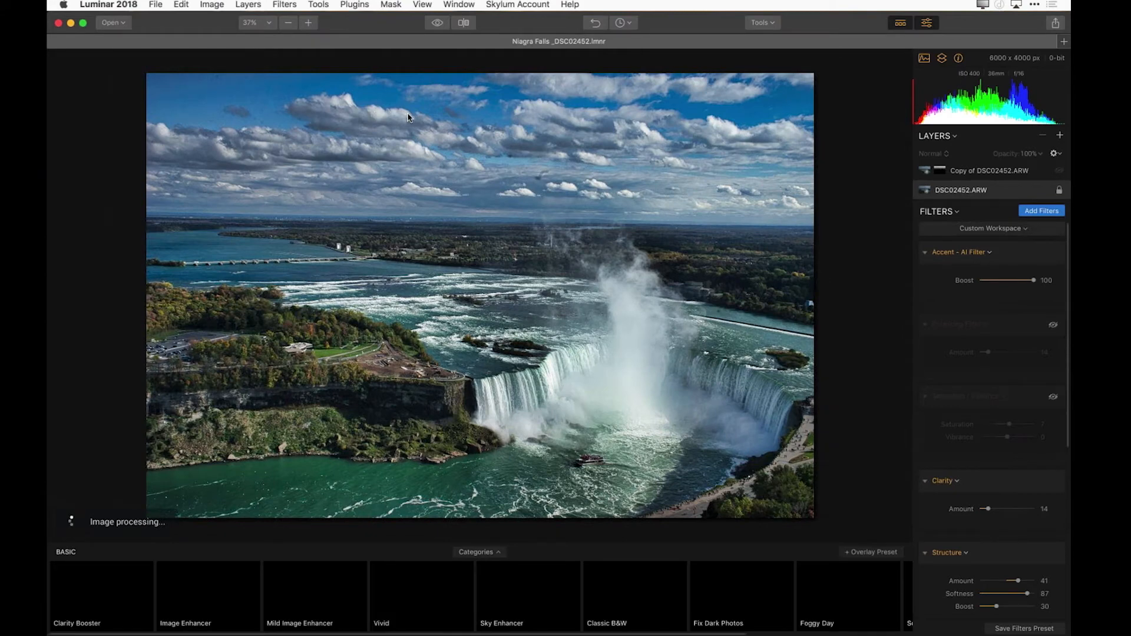
drag(436, 27, 436, 28)
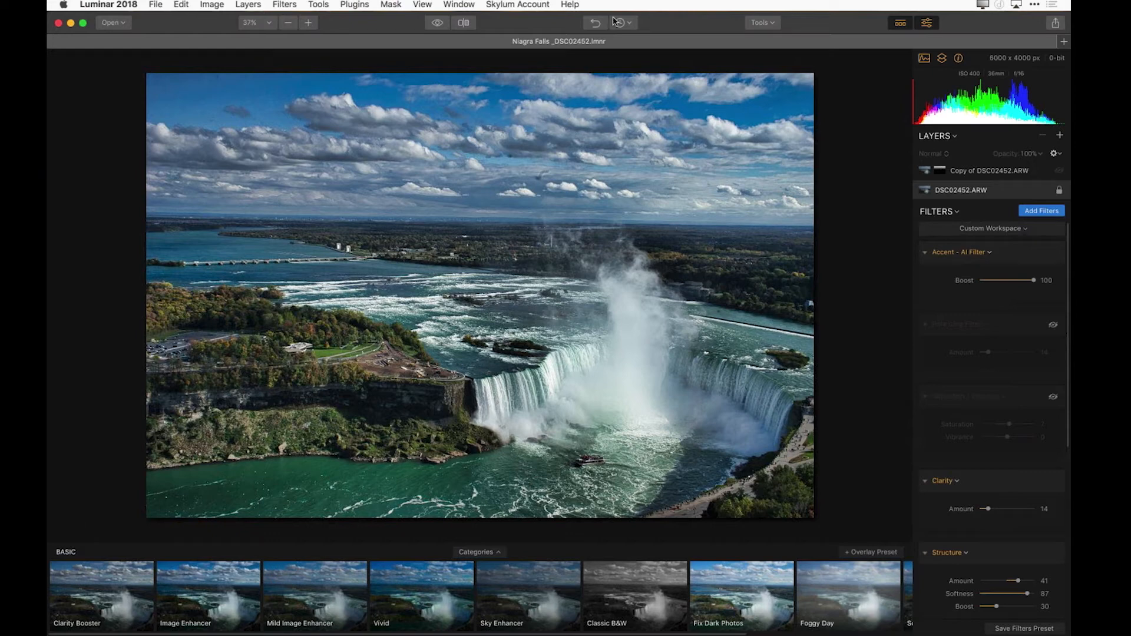
- Examine the Niagra Falls edit history from its newest entry down to Original, including the first Accent - AI Filter edits
click(629, 27)
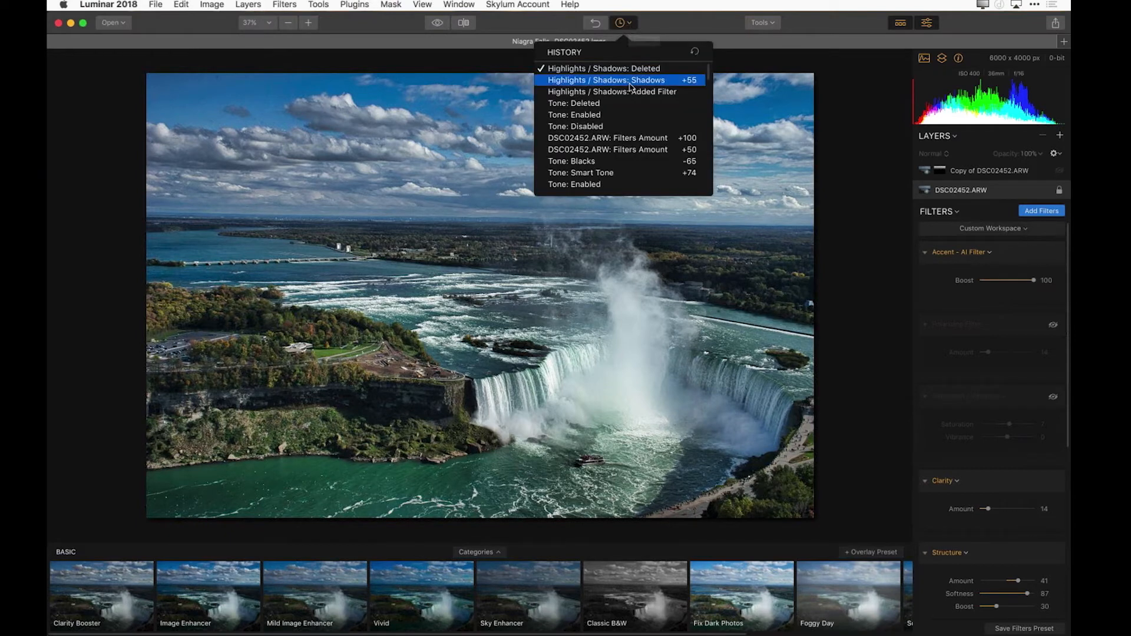
scroll(631, 87, down, 10)
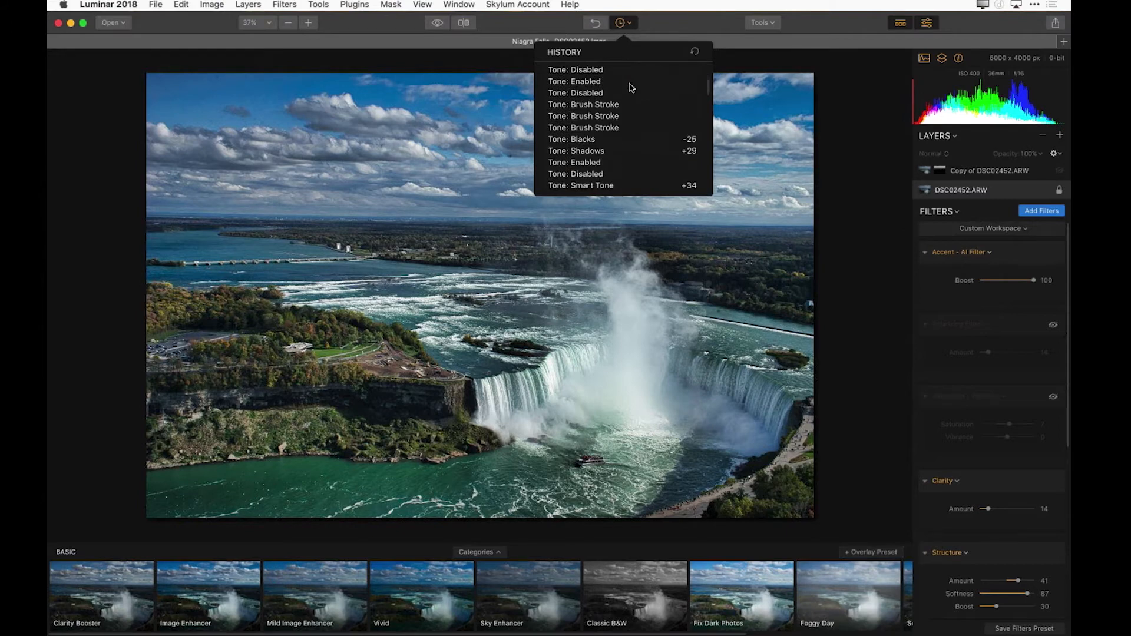
scroll(630, 87, down, 15)
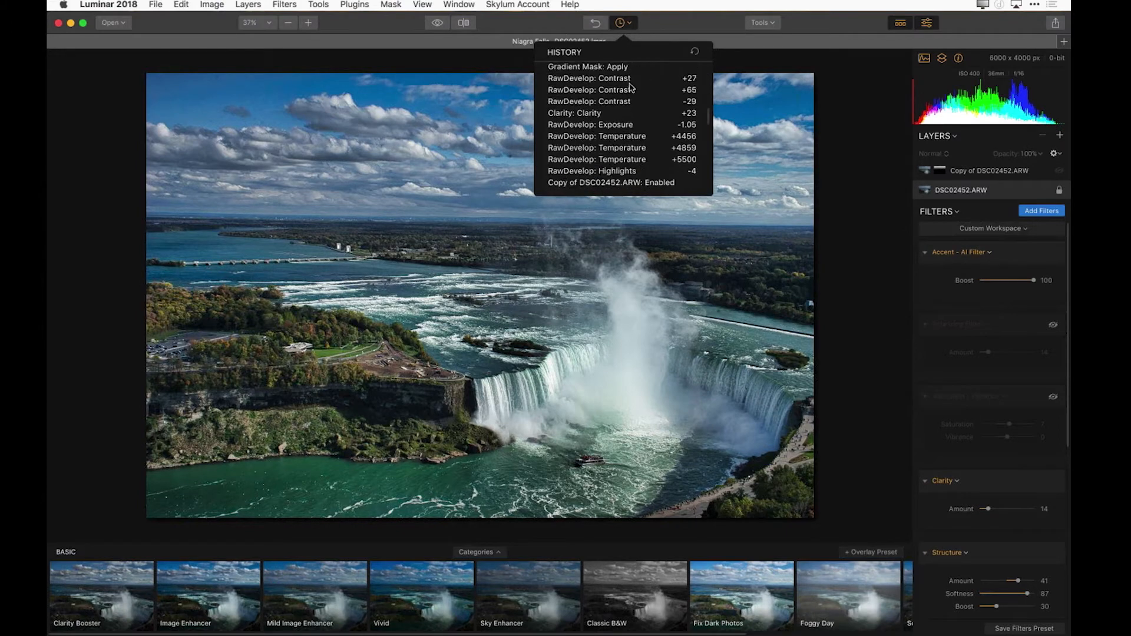
scroll(630, 85, down, 2)
scroll(633, 133, down, 15)
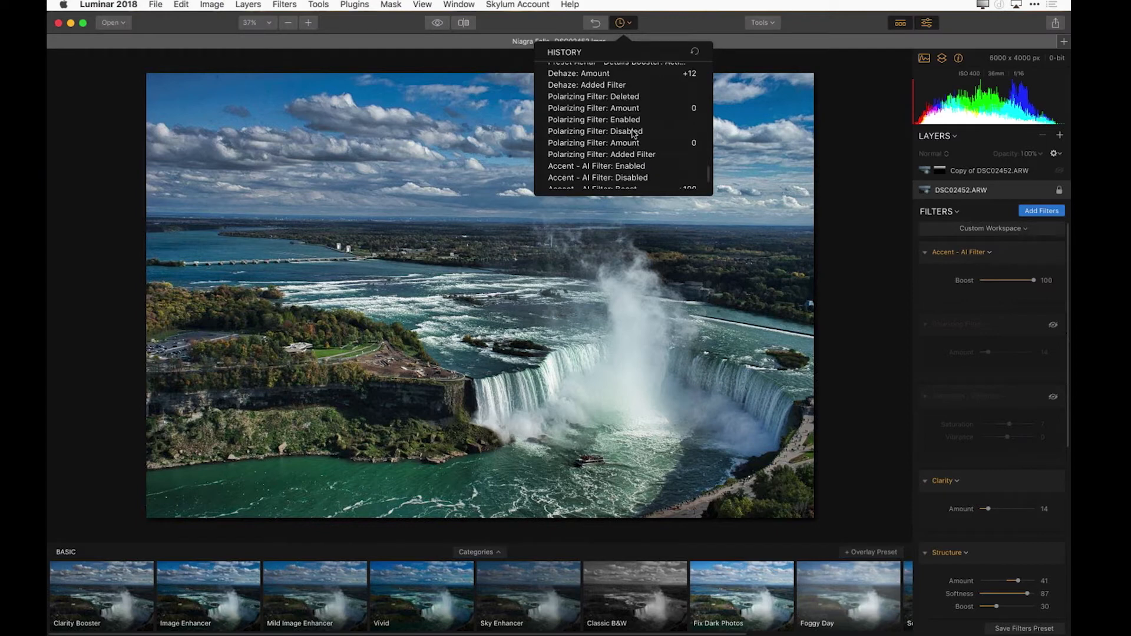
scroll(632, 132, down, 3)
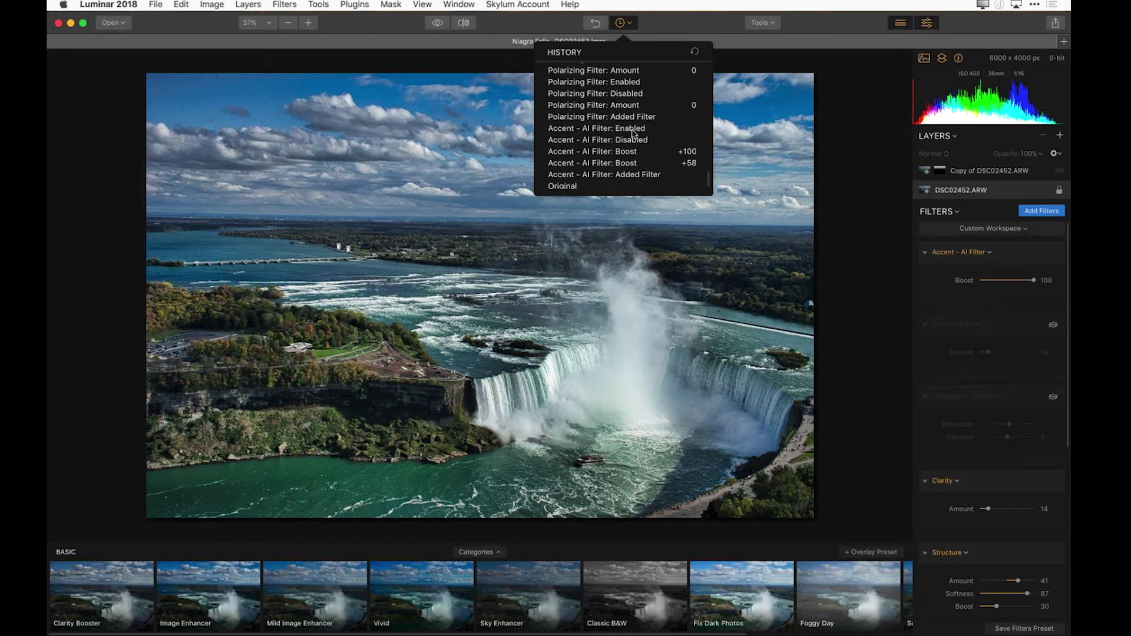
click(632, 142)
click(623, 169)
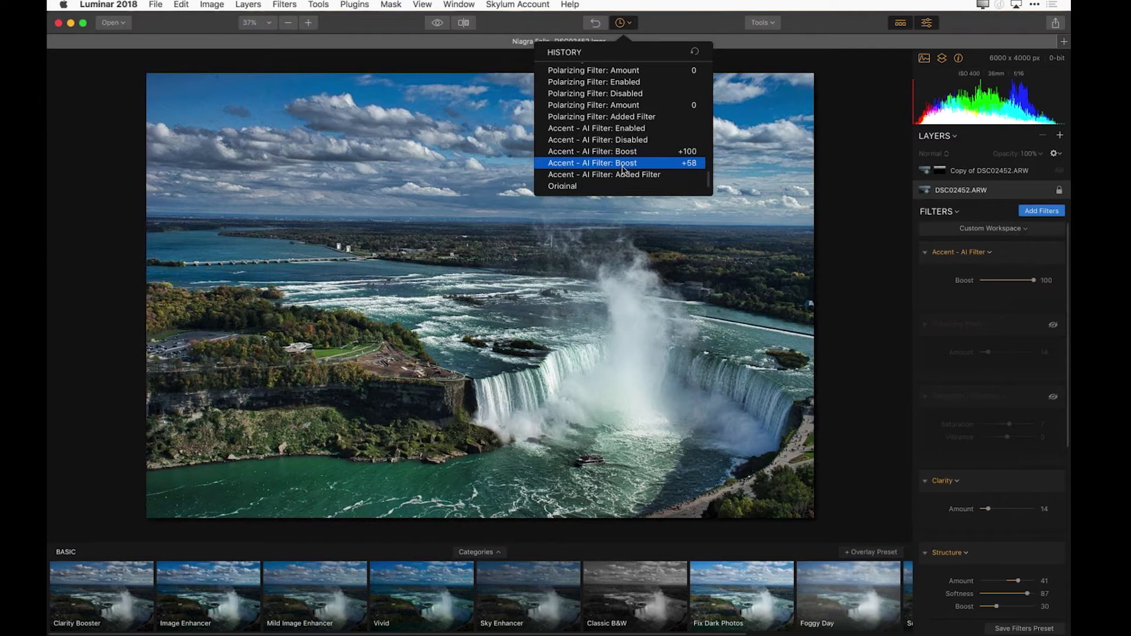
- Roll the image back to the "Gradient Mask: Apply" history state, and return it to the newest state, "Highlights / Shadows: Deleted"
scroll(624, 170, up, 5)
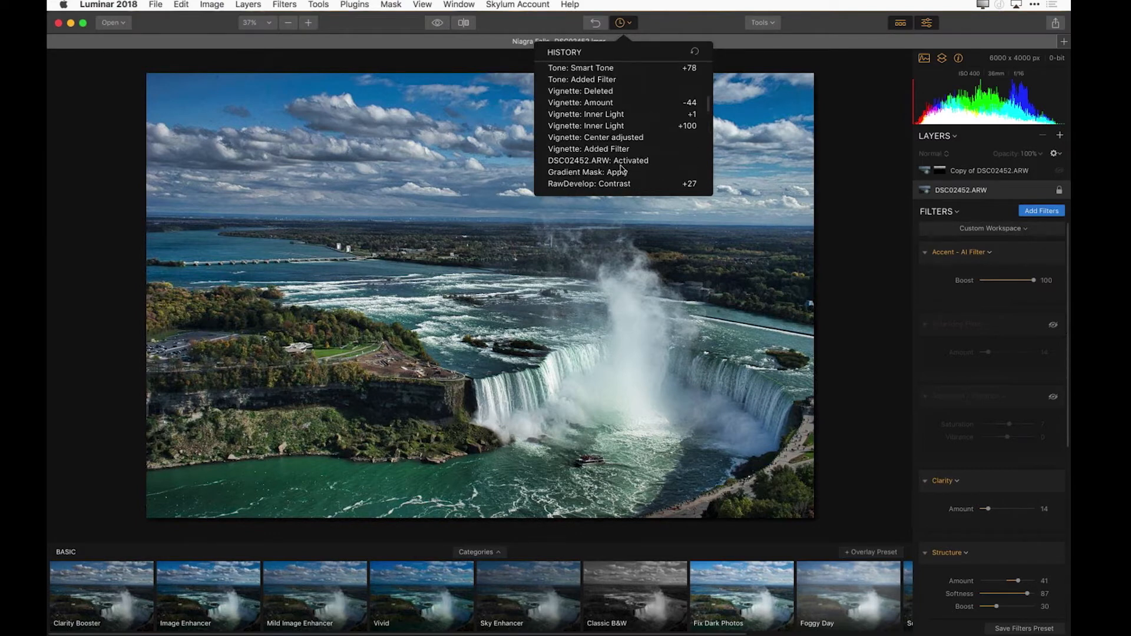
scroll(610, 136, up, 5)
scroll(605, 130, down, 5)
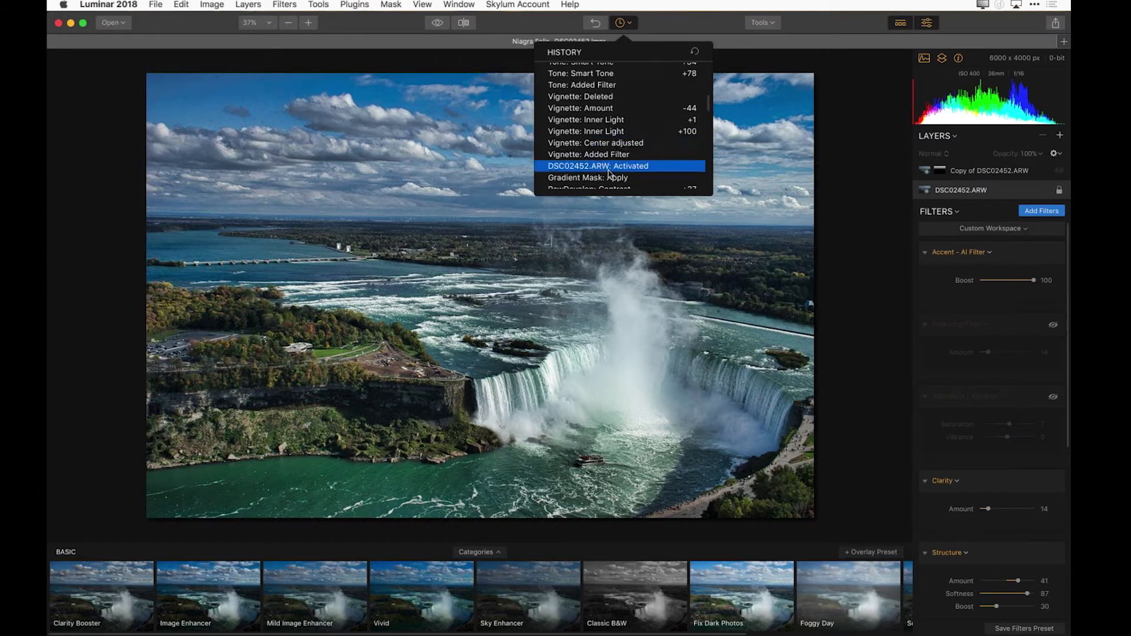
scroll(626, 179, down, 1)
scroll(626, 178, down, 2)
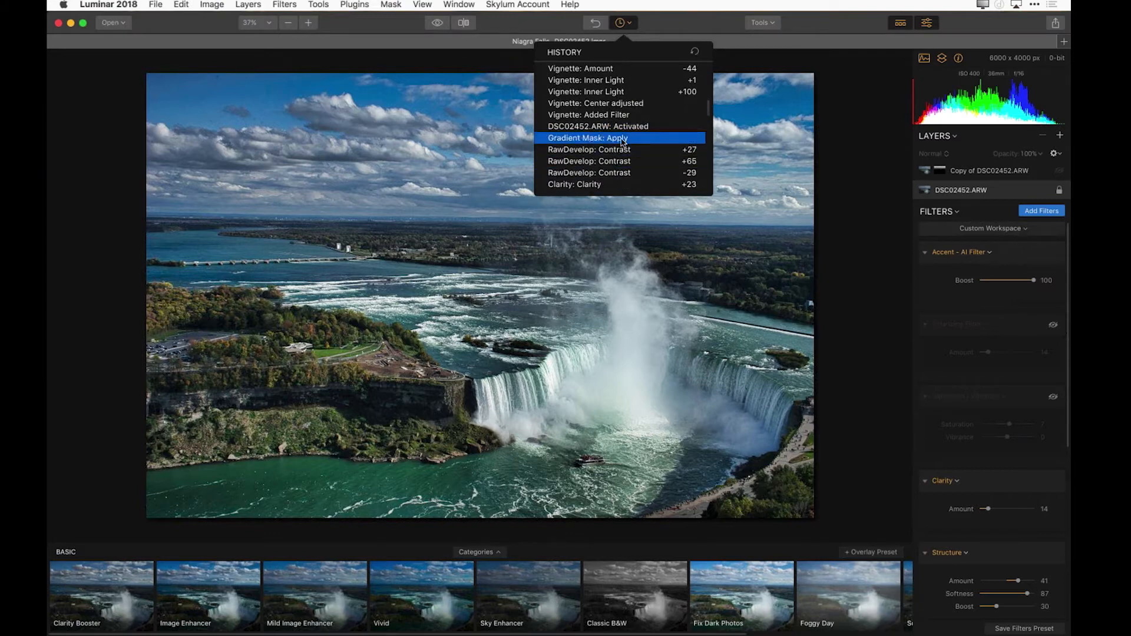
click(623, 139)
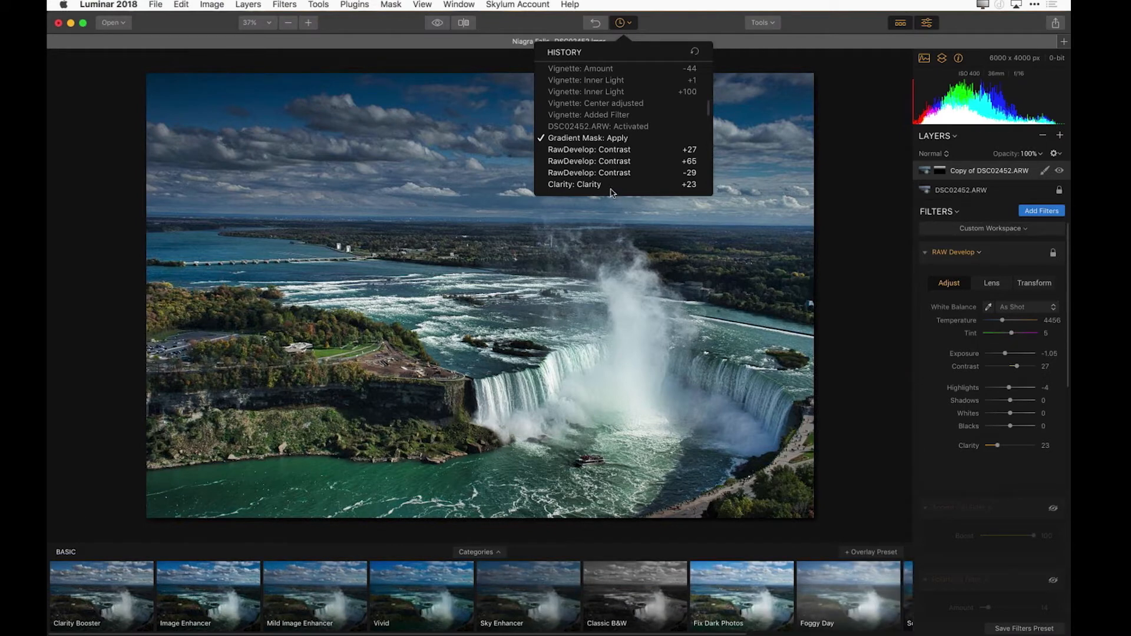
scroll(605, 171, up, 10)
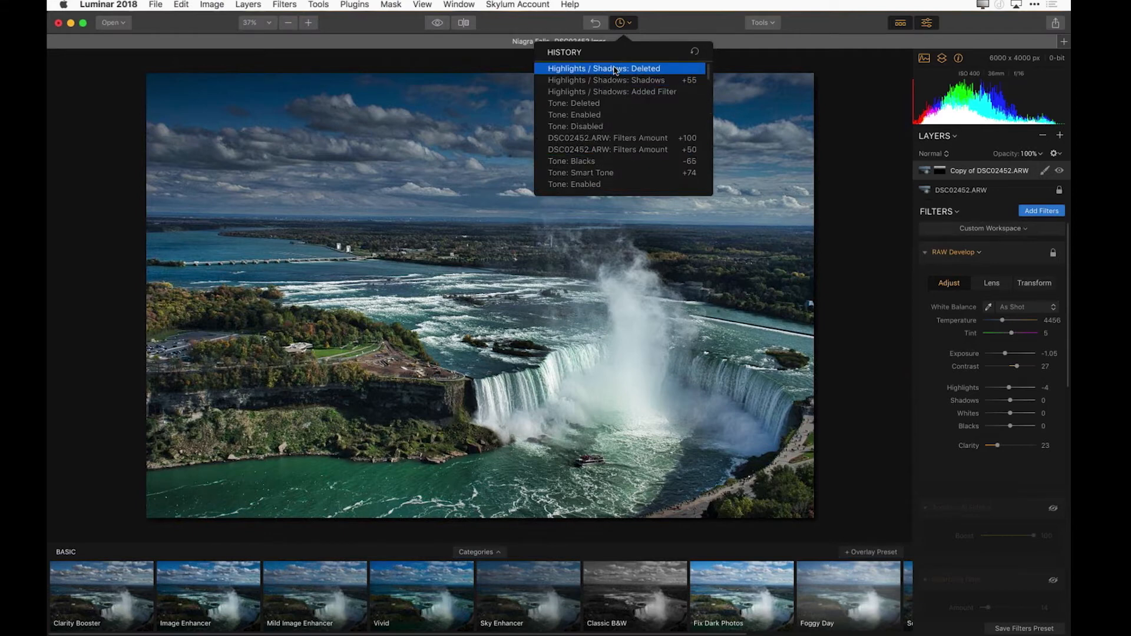
click(615, 71)
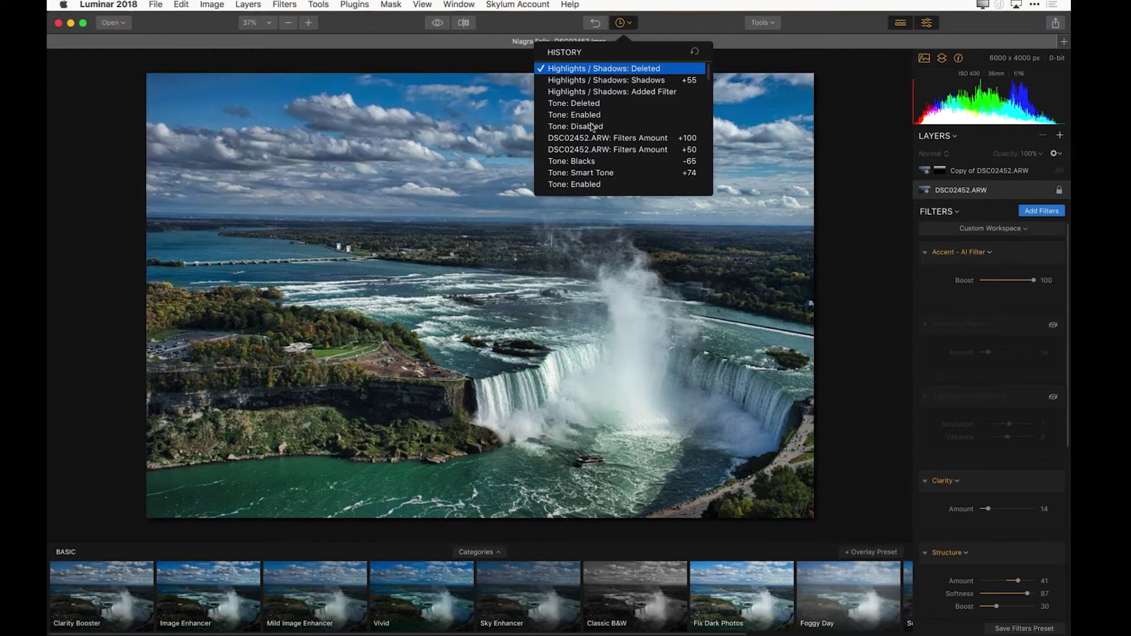
- Roll the image back to the "Copy of DSC02452.ARW: Enabled" history state just before "RawDevelop: Highlights"
scroll(591, 136, down, 5)
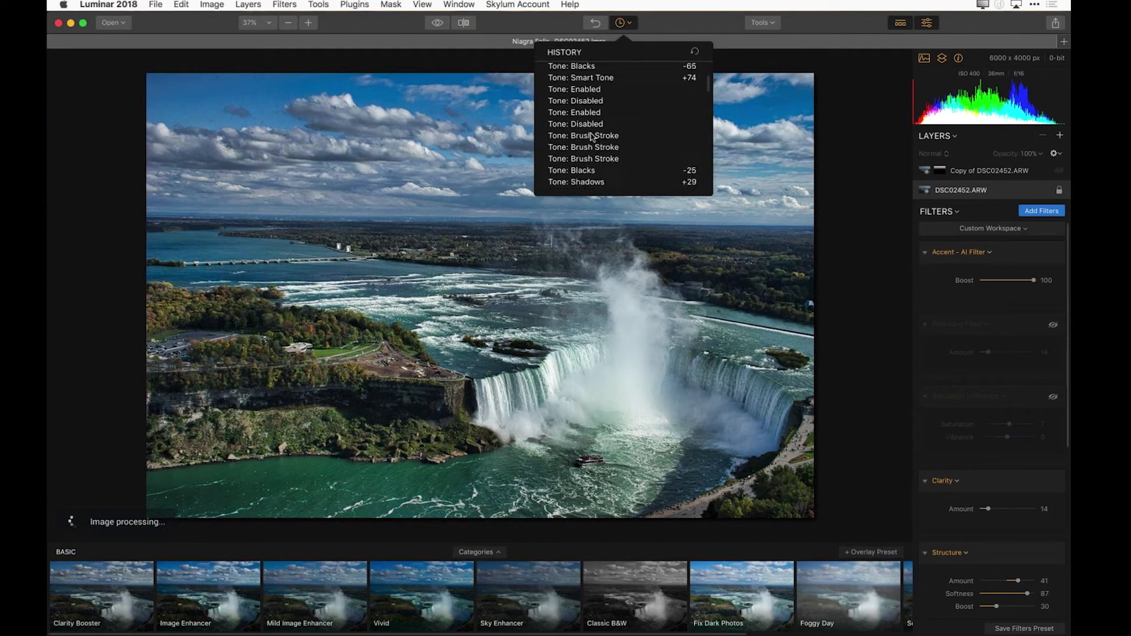
scroll(588, 147, down, 6)
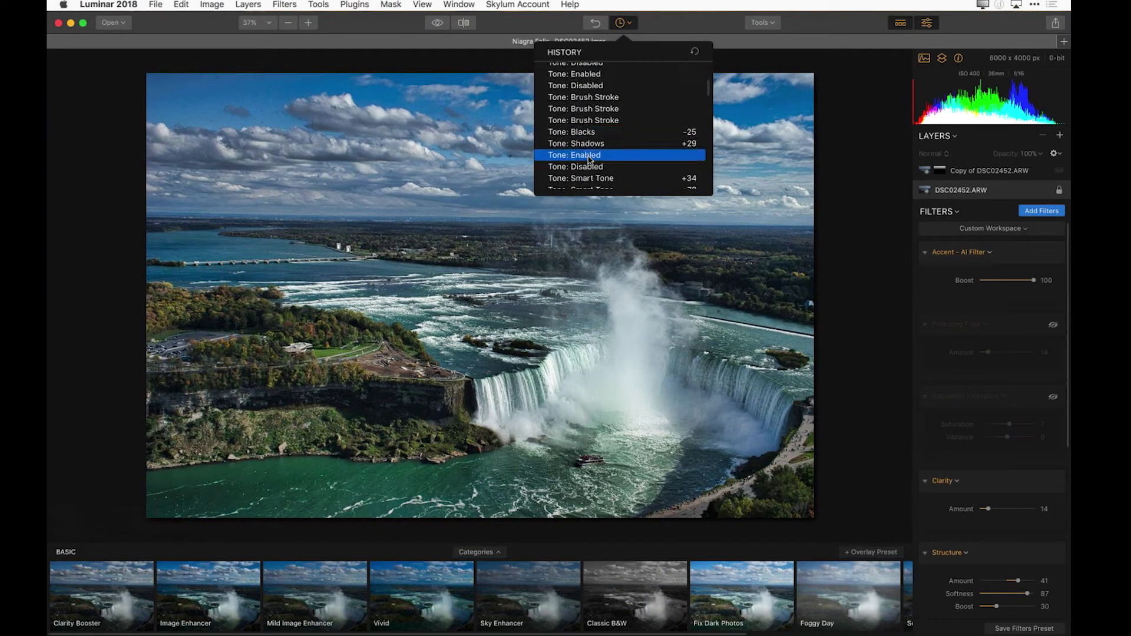
scroll(589, 159, down, 4)
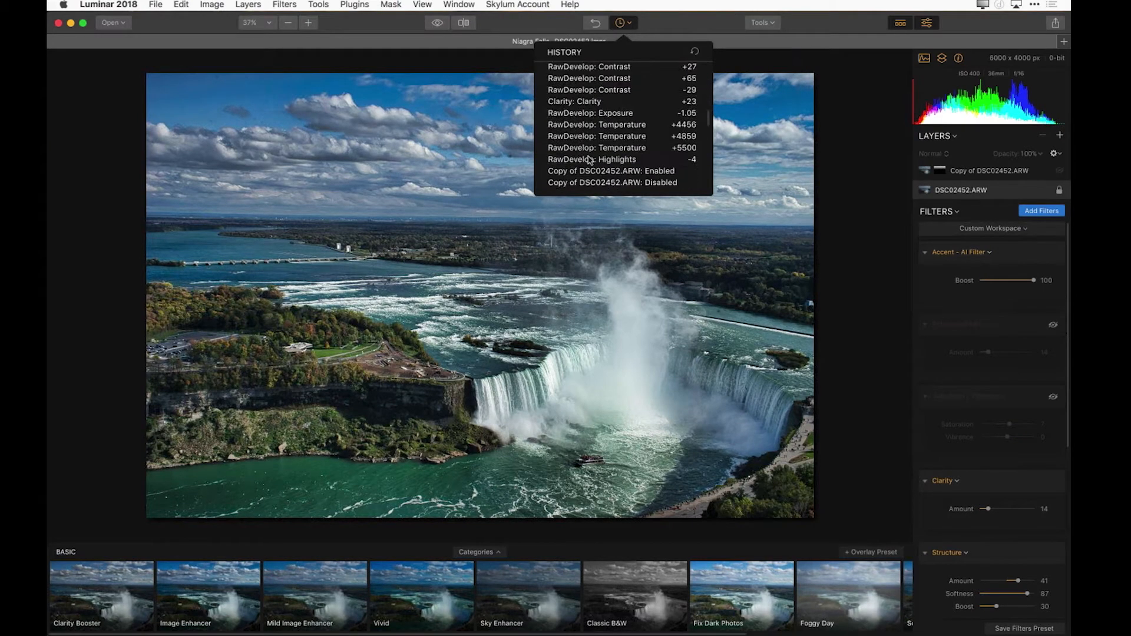
scroll(589, 159, down, 2)
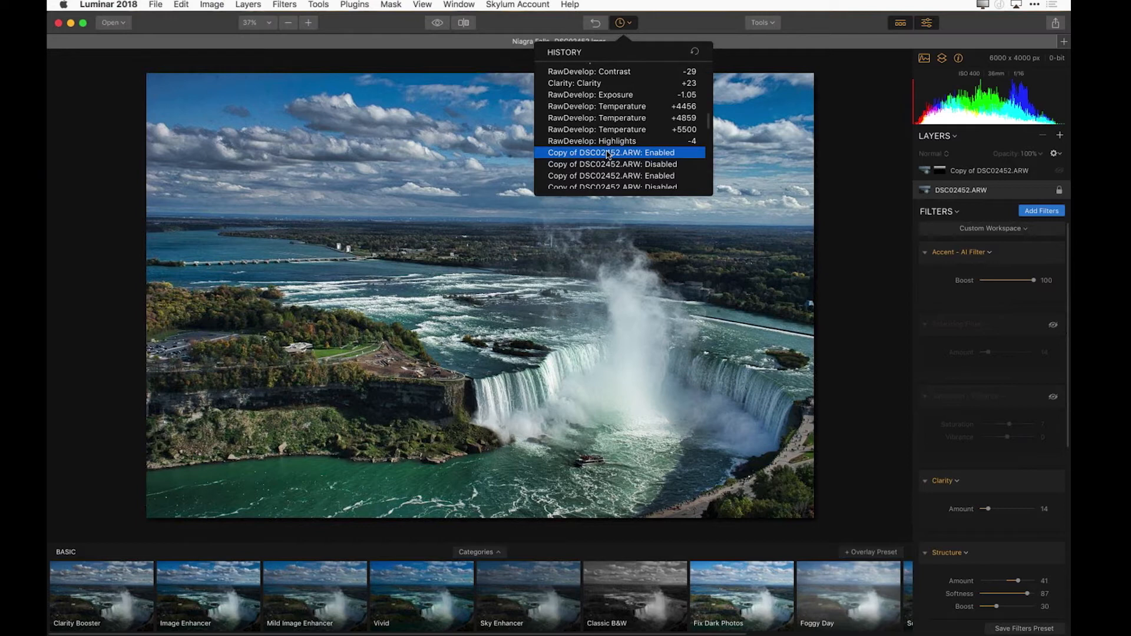
click(609, 155)
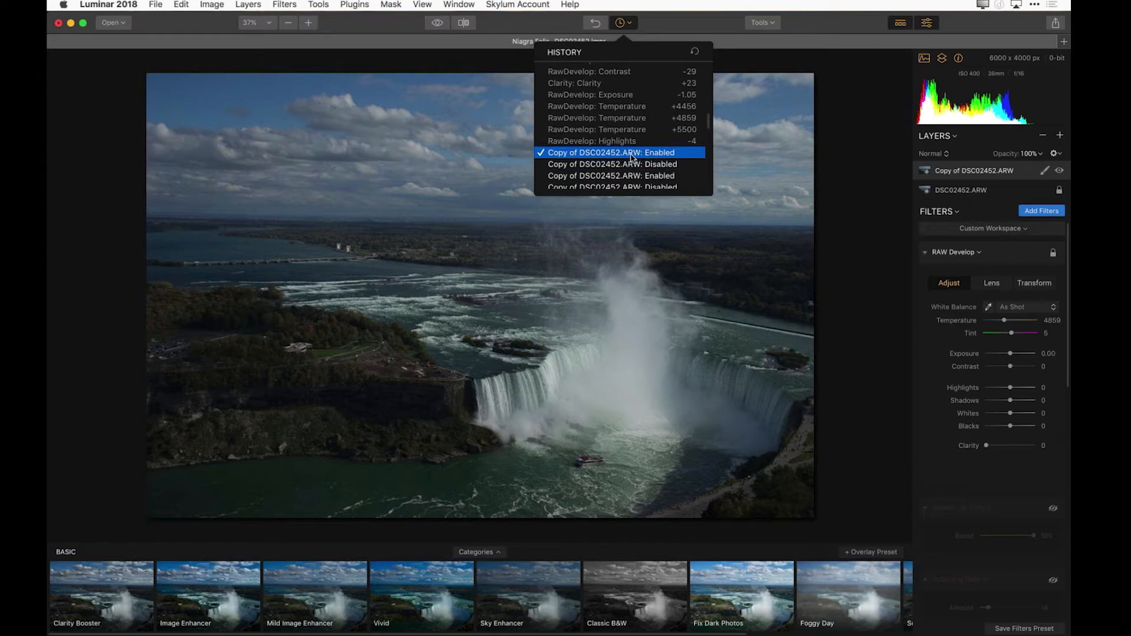
- Dismiss the history list and apply the Classic B&W preset to the Copy of DSC02452.ARW layer with an amount of 16
click(1033, 173)
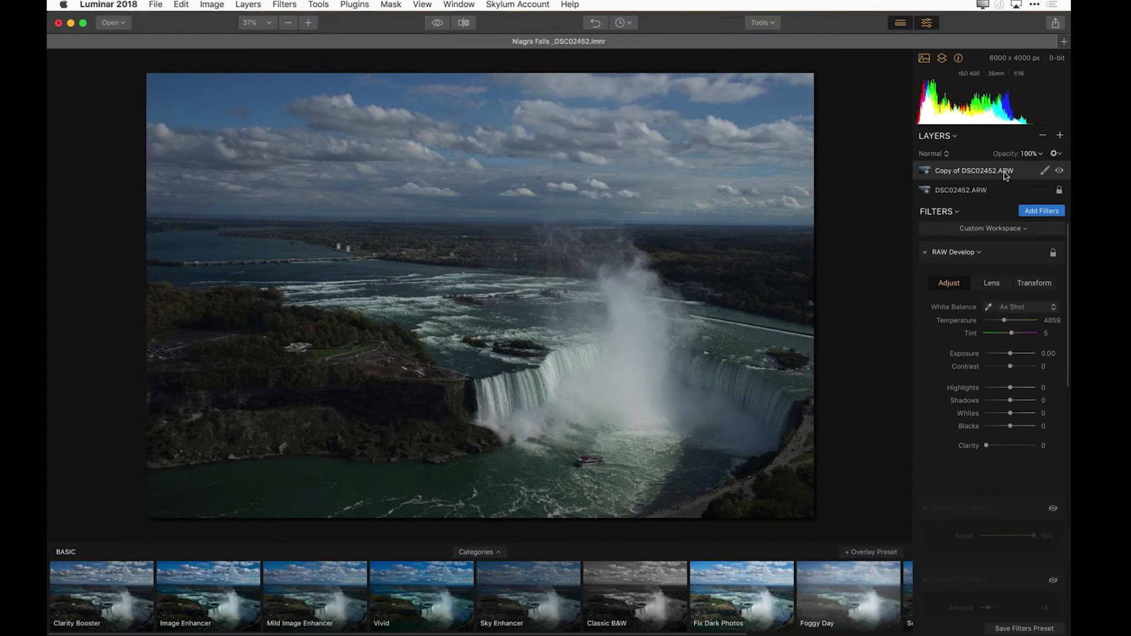
click(629, 602)
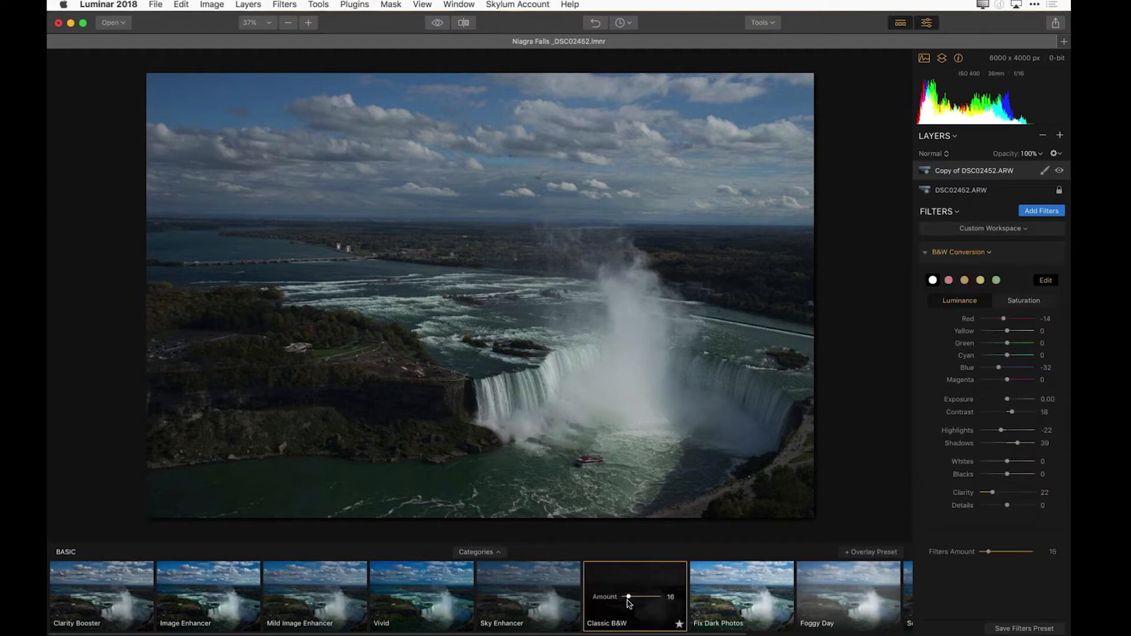
- Raise the Classic B&W preset amount to 54 and lower the Copy of DSC02452.ARW layer's opacity to 41%
click(629, 598)
mouse_move(630, 600)
mouse_down()
mouse_move(656, 598)
mouse_move(643, 597)
mouse_up()
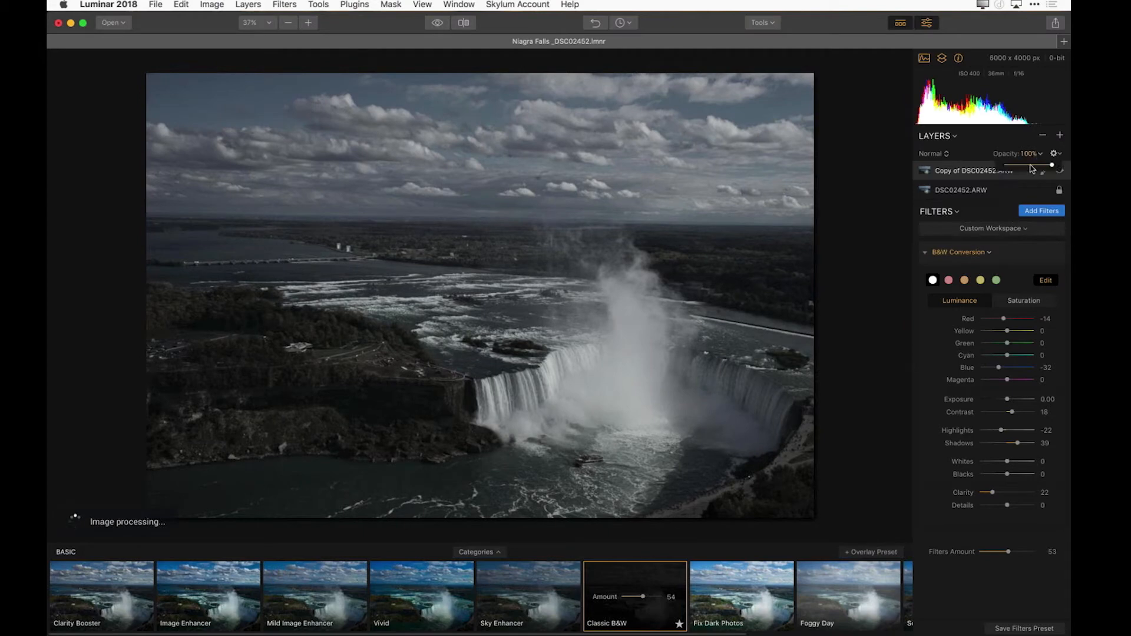
click(1029, 165)
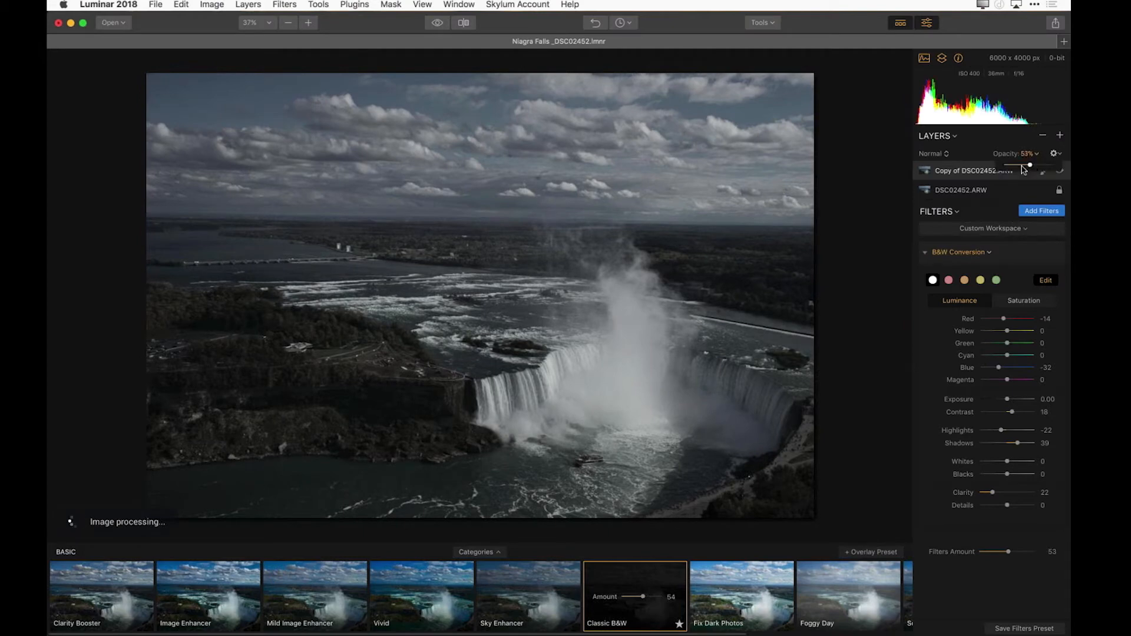
click(1024, 166)
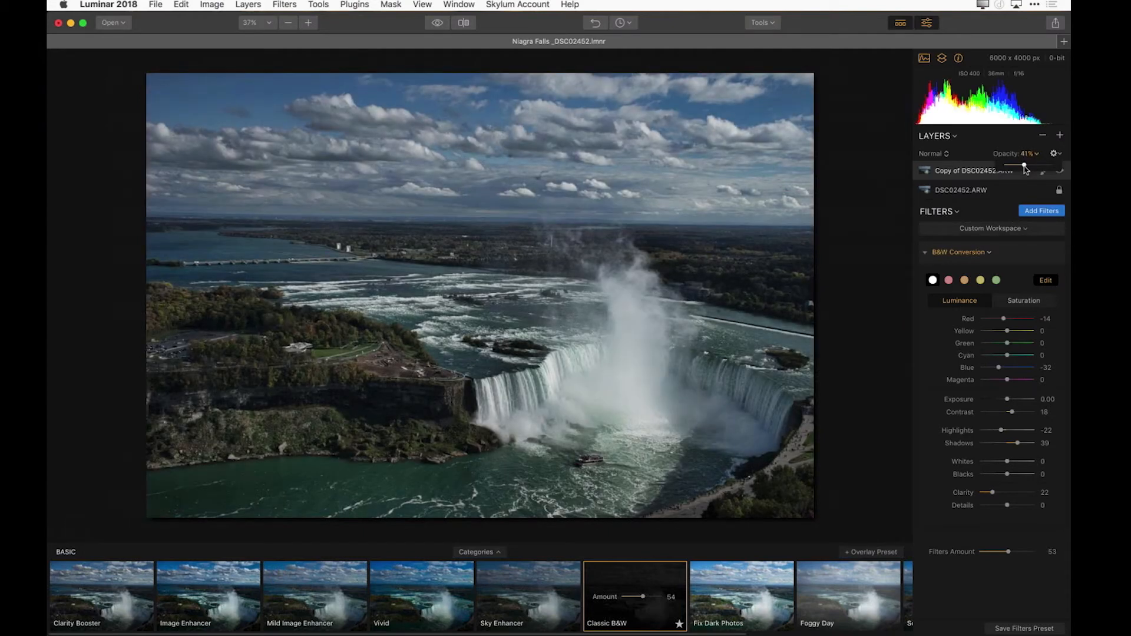
- Check the newest entries in the Niagra Falls edit history and switch to the open portrait document DSC03523
click(629, 27)
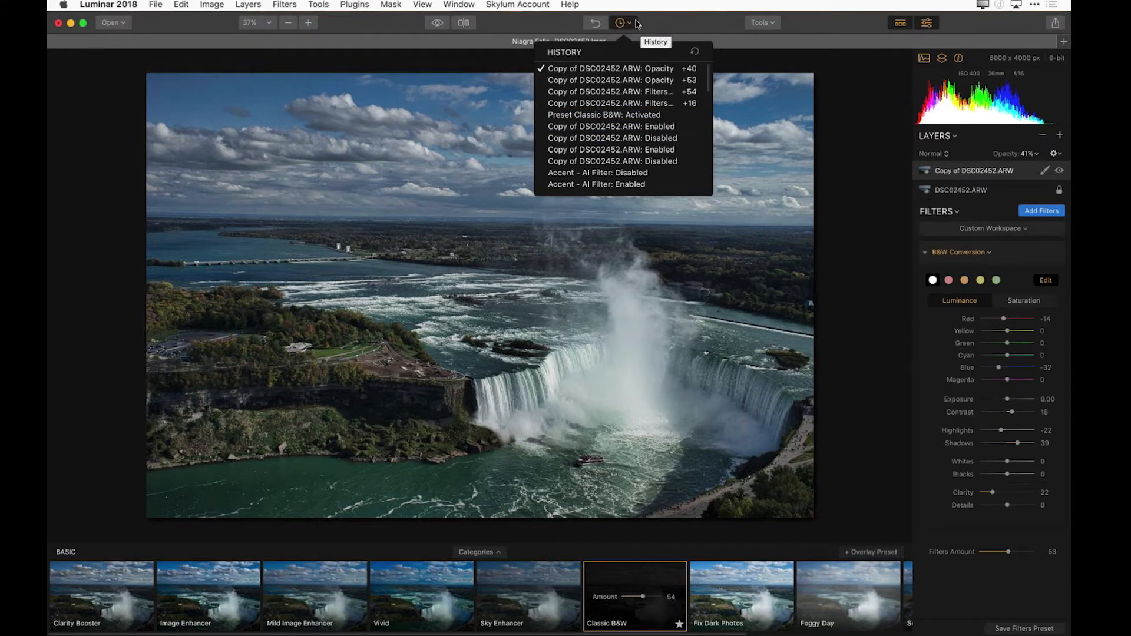
click(635, 23)
click(628, 24)
click(472, 6)
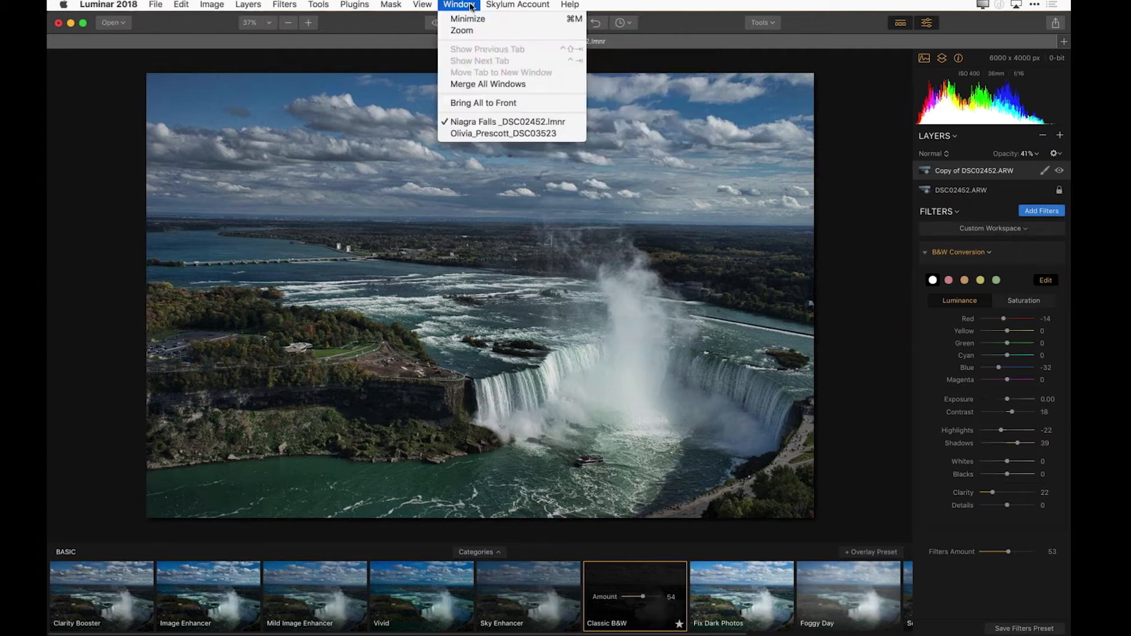
click(506, 135)
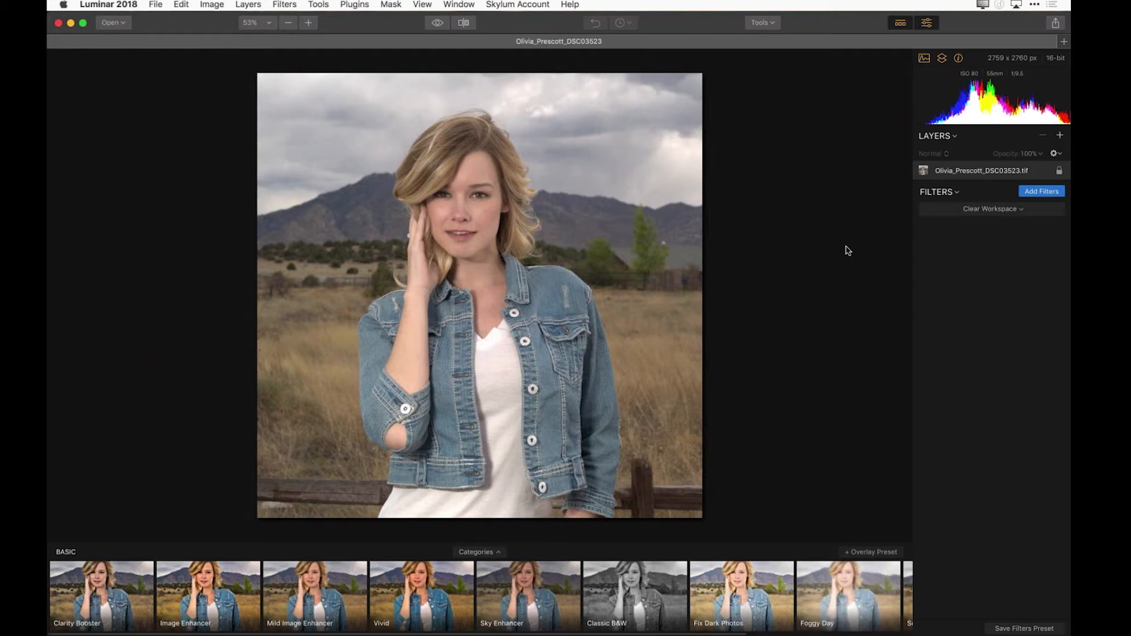
- Add the Develop filter to the portrait and set Blacks to -57 and Whites to -7
click(1042, 192)
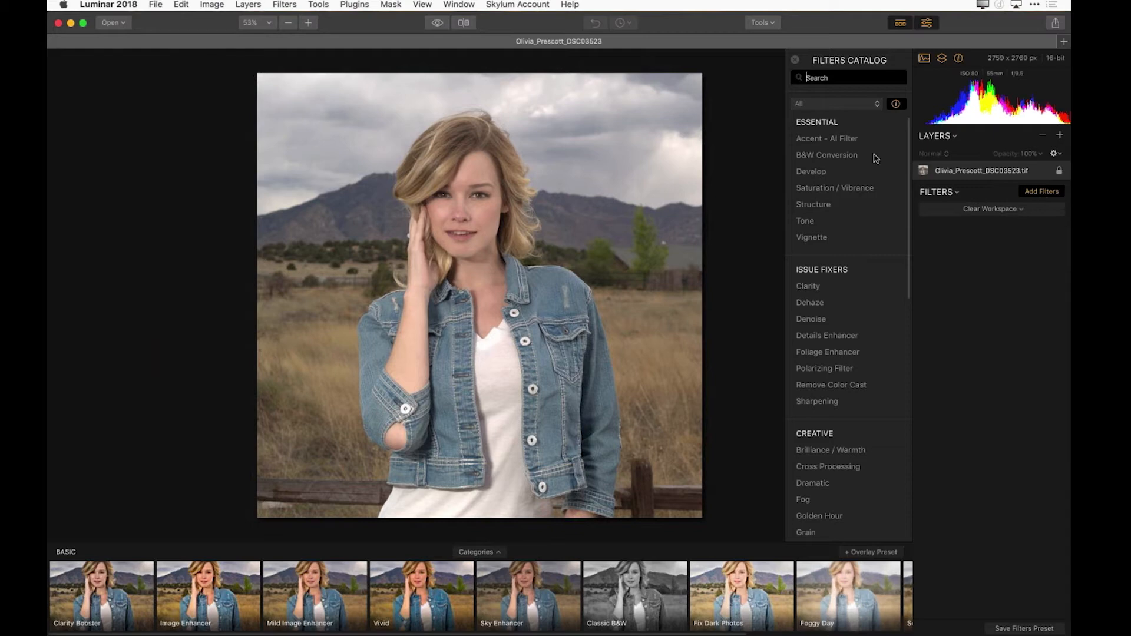
click(820, 172)
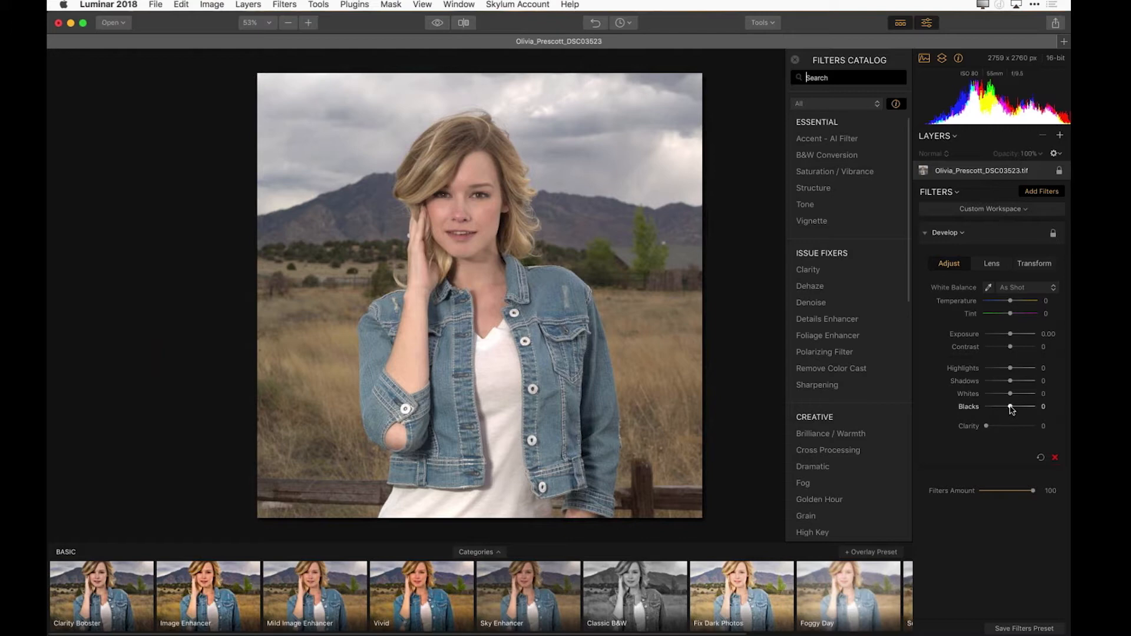
drag(1011, 409, 997, 411)
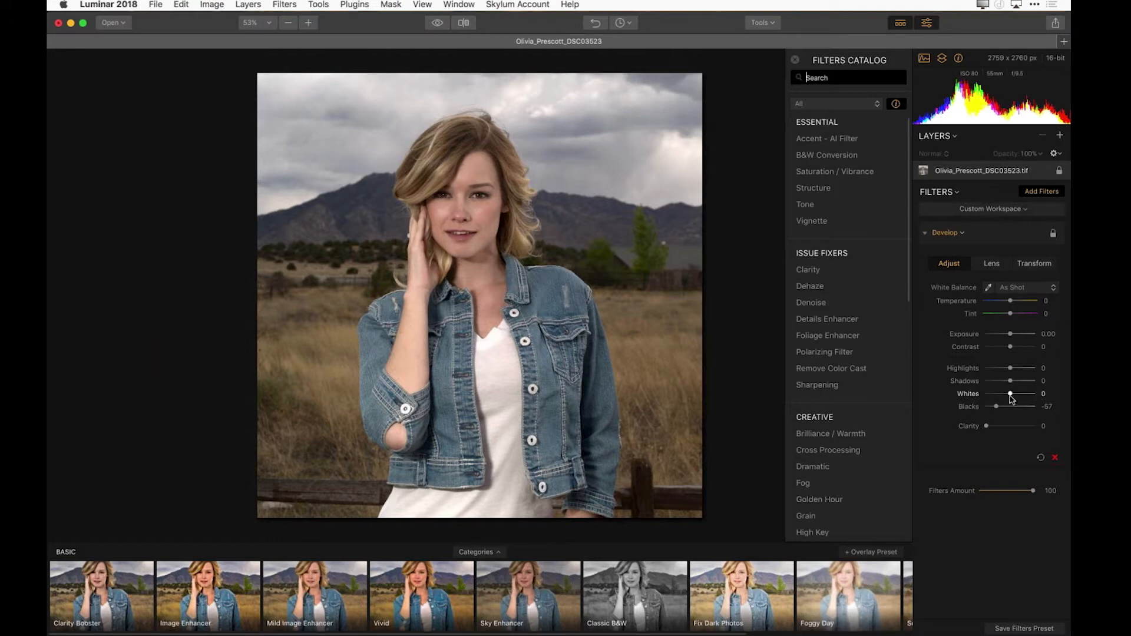
drag(1011, 394, 1022, 395)
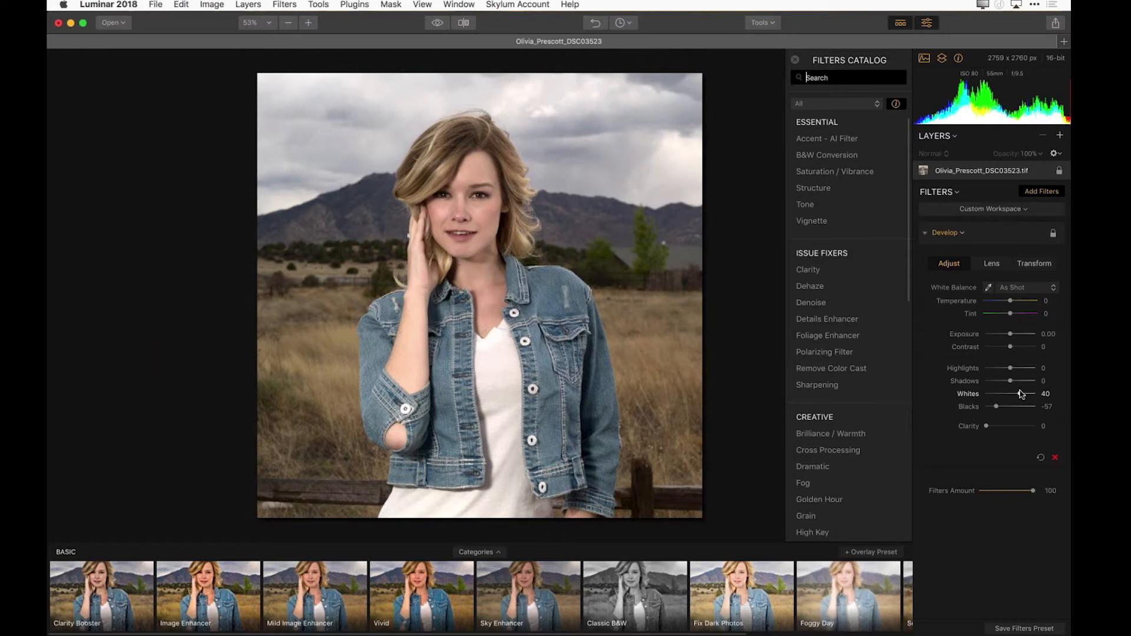
alt+click(1021, 394)
drag(1022, 394, 1010, 399)
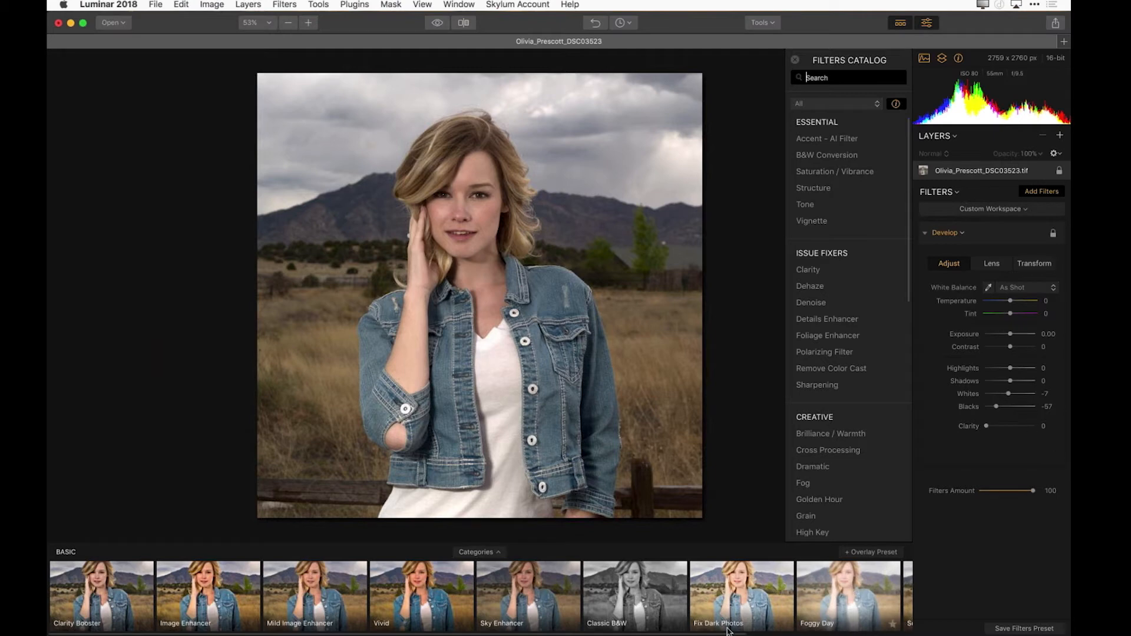
- Try the Sky Enhancer preset on the portrait, and roll back to the "Whites / Blacks: Whites" history state
click(545, 605)
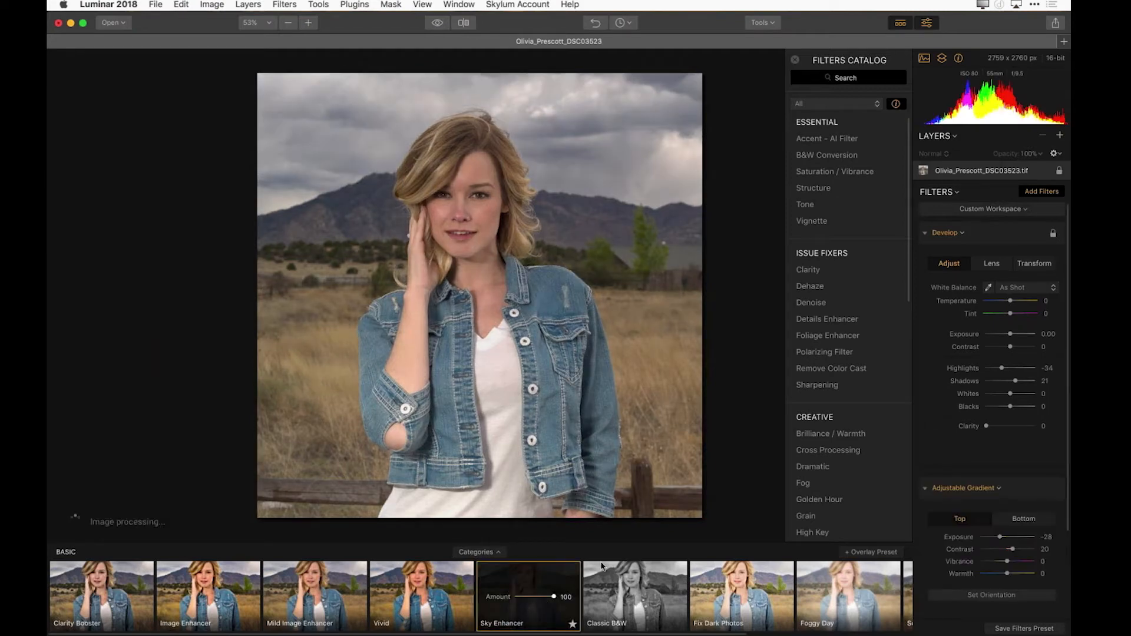
scroll(950, 404, down, 2)
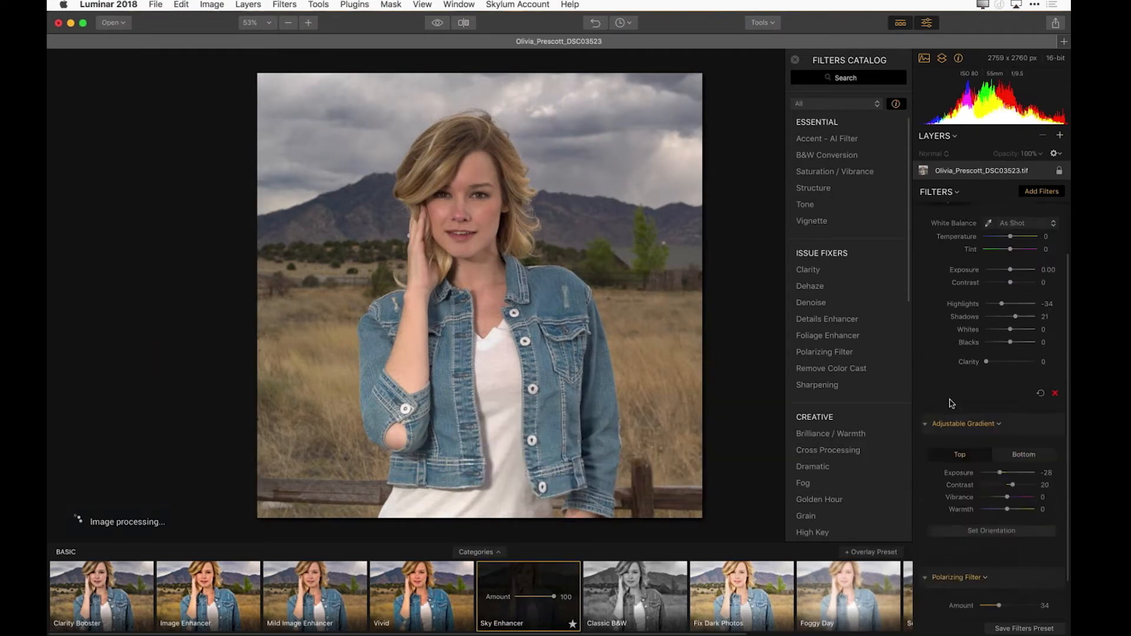
mouse_move(982, 635)
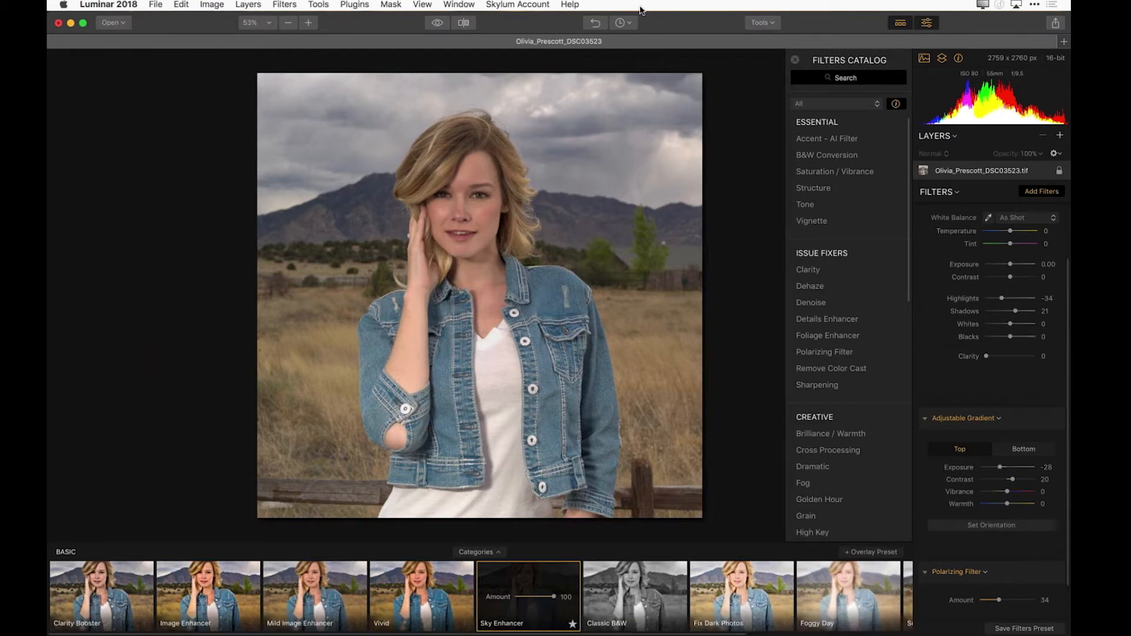
click(630, 24)
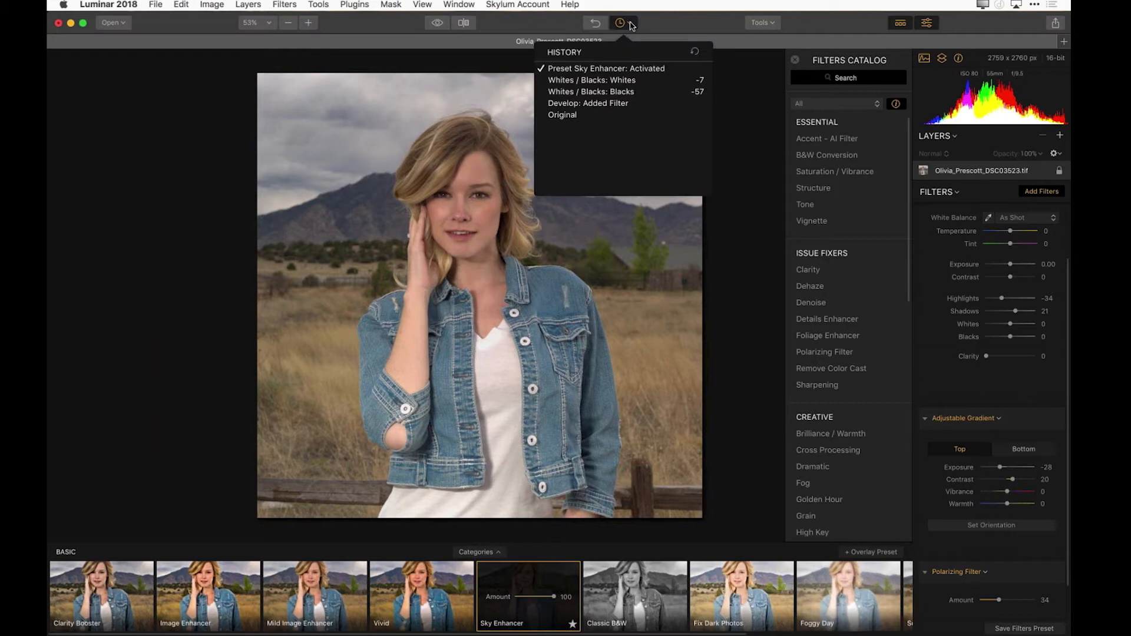
click(629, 83)
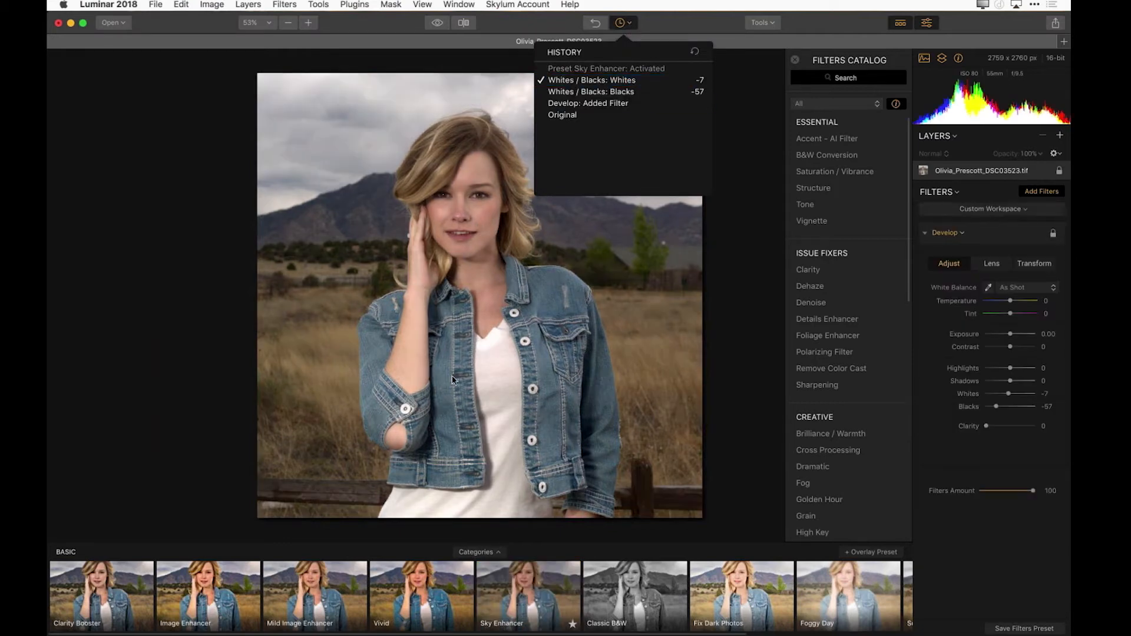
click(745, 390)
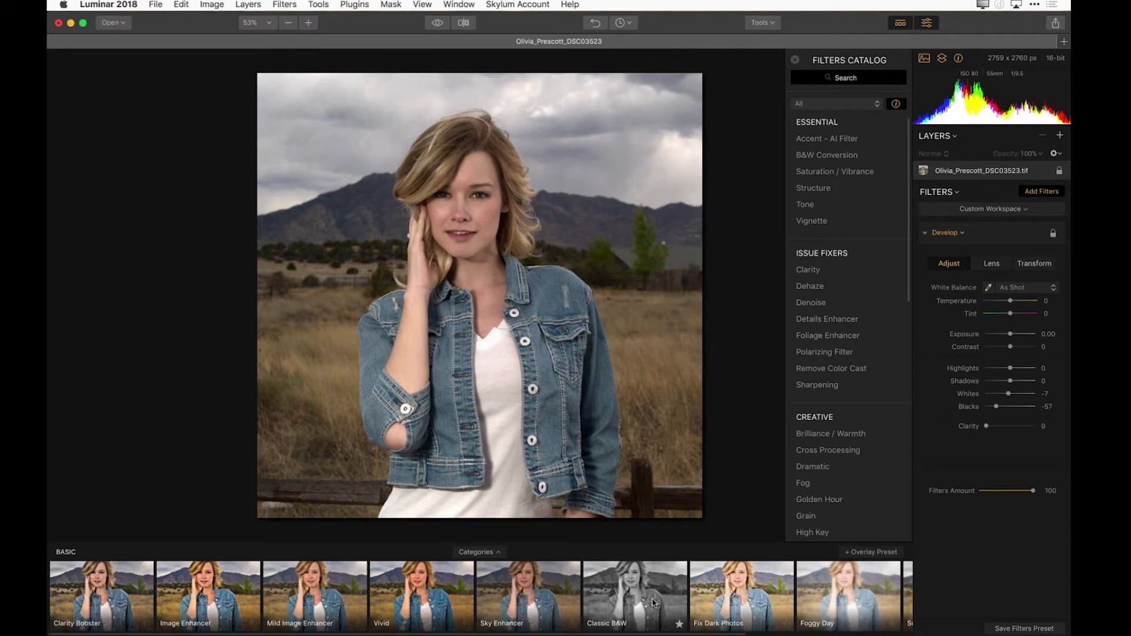
- Try the Classic B&W preset directly on the base image, and return to the "Whites / Blacks: Whites" history state
click(633, 598)
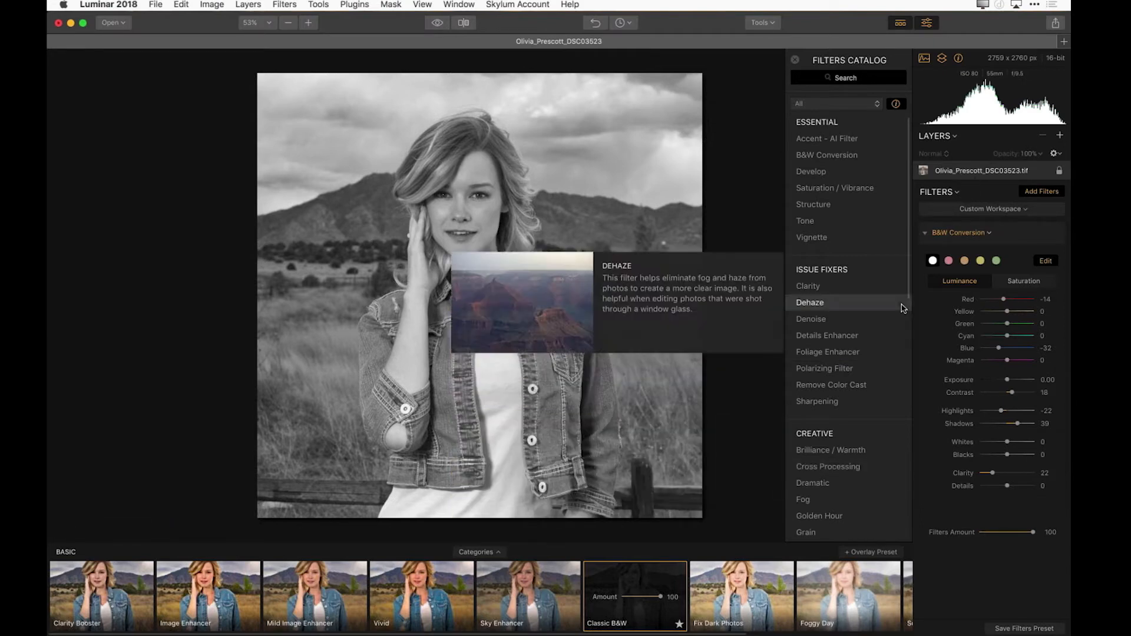
click(628, 23)
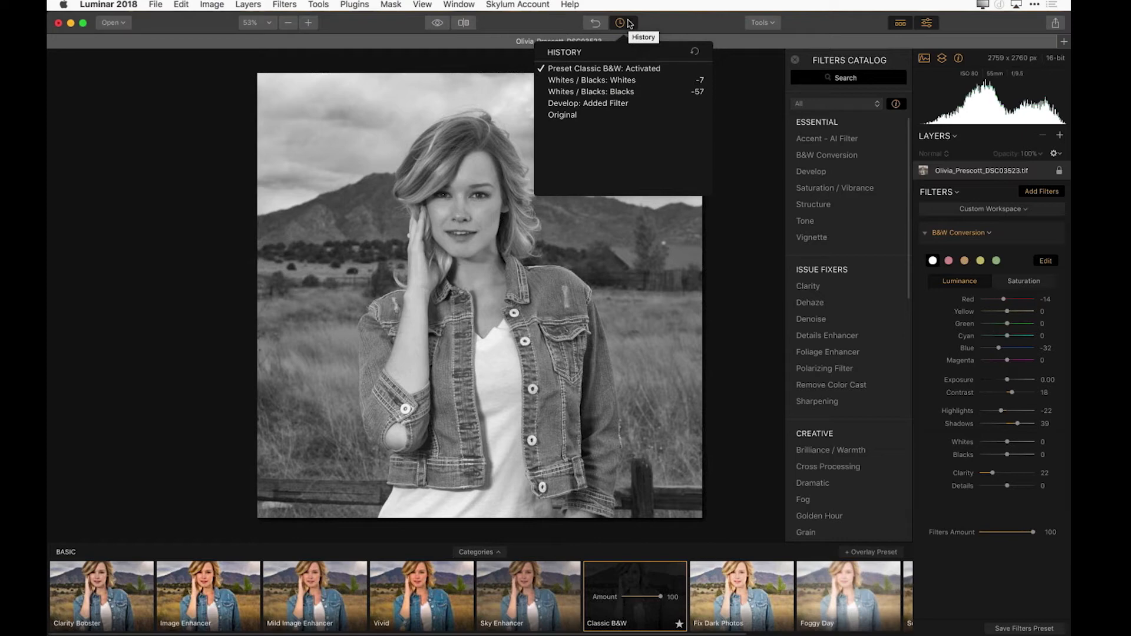
click(613, 82)
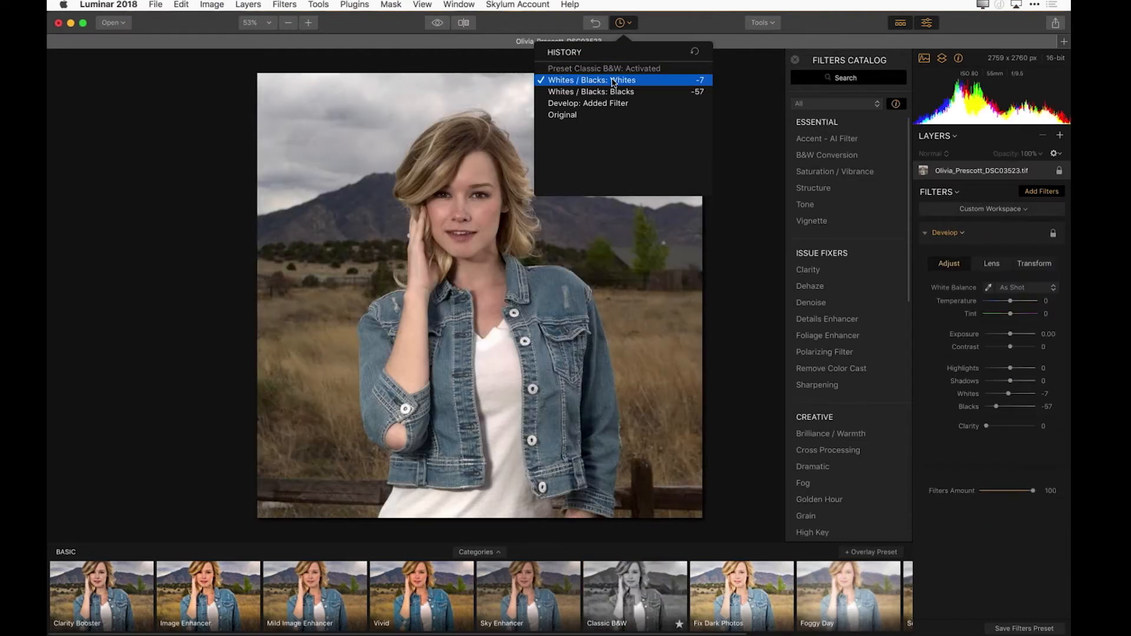
click(858, 554)
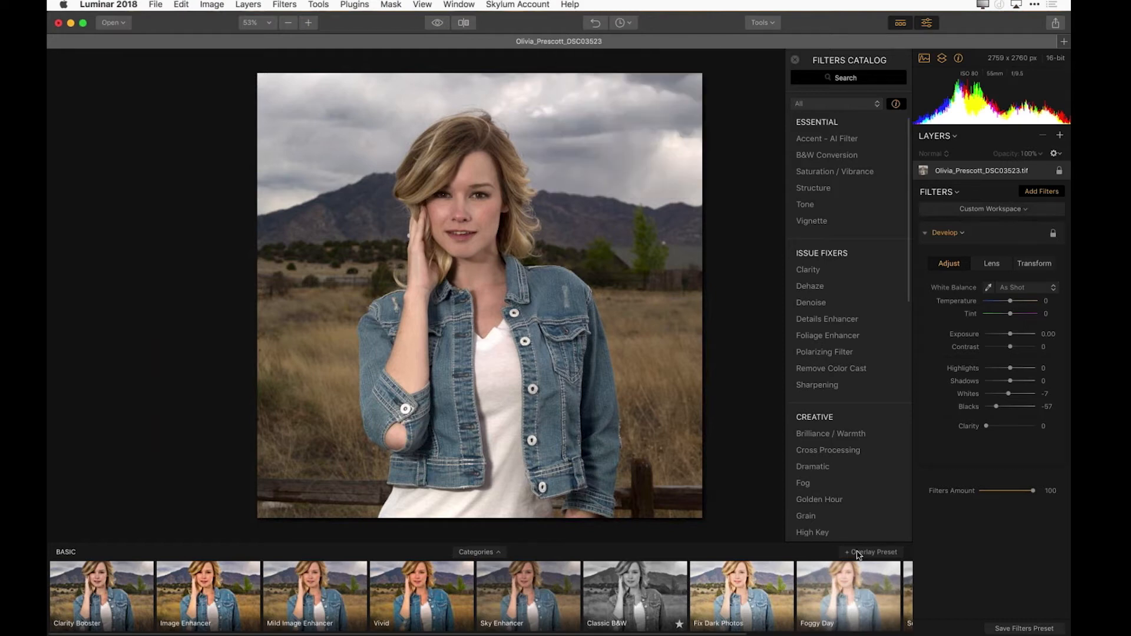
- Add a new adjustment layer above the portrait image and apply the Classic B&W preset to it
click(1062, 138)
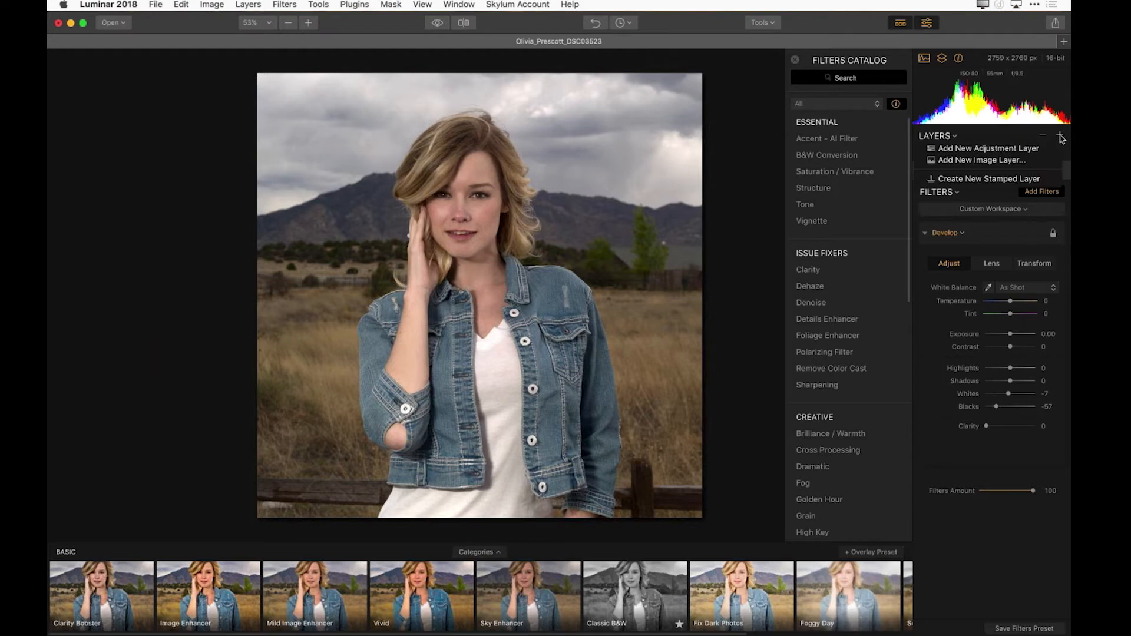
click(1020, 152)
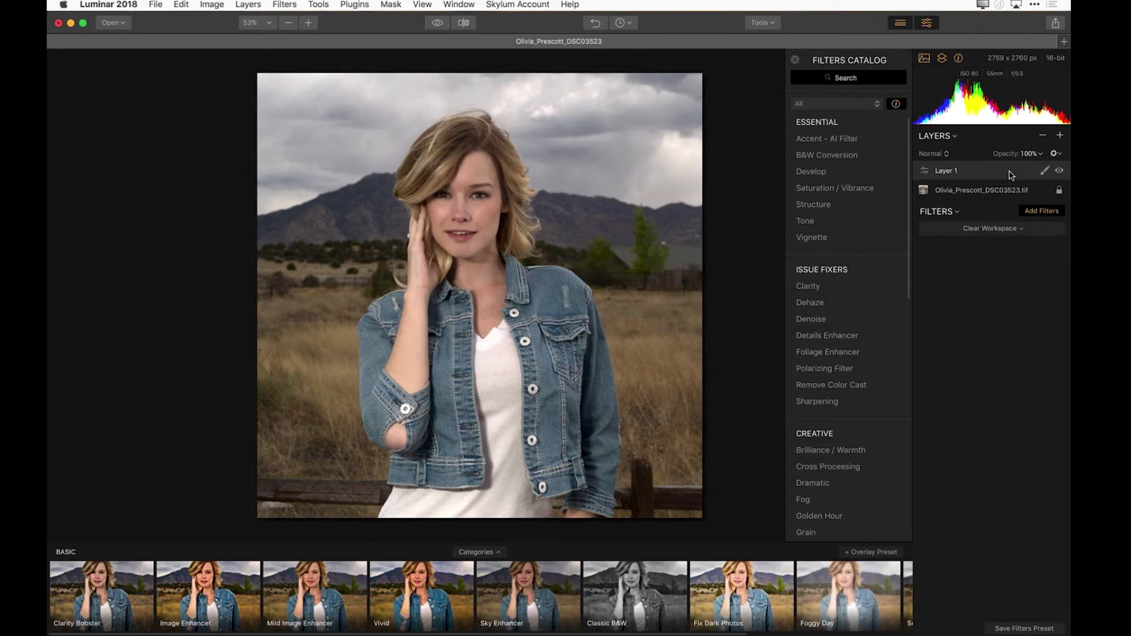
click(635, 597)
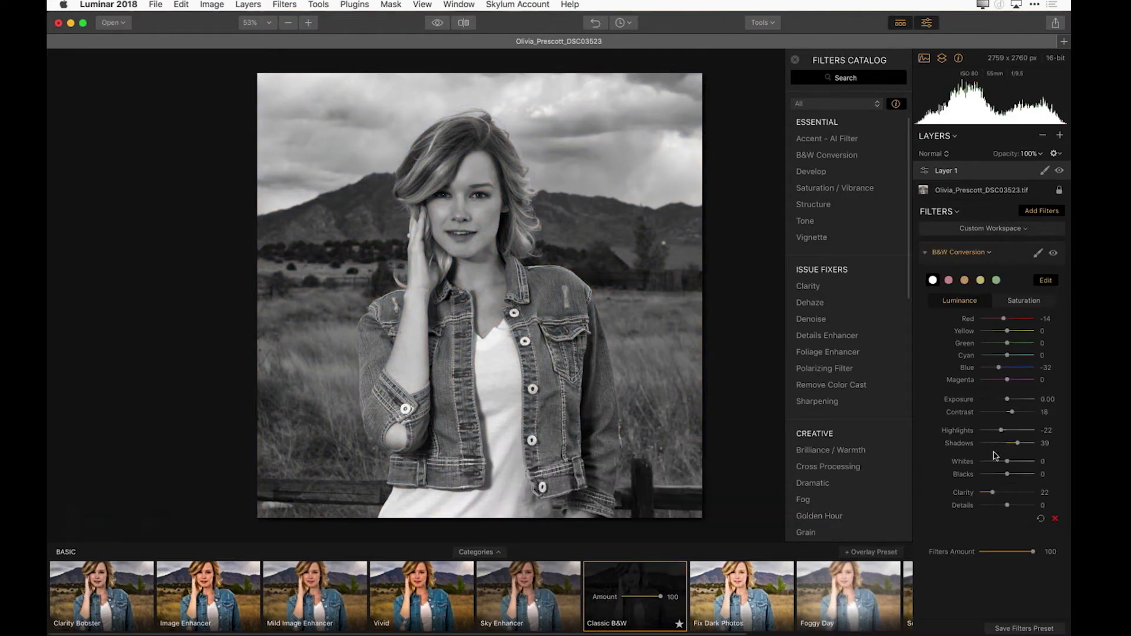
- Apply the Artistic Copper Strong preset from the Dramatic category to Layer 1, and check its entry in the history
scroll(1007, 384, up, 1)
click(497, 553)
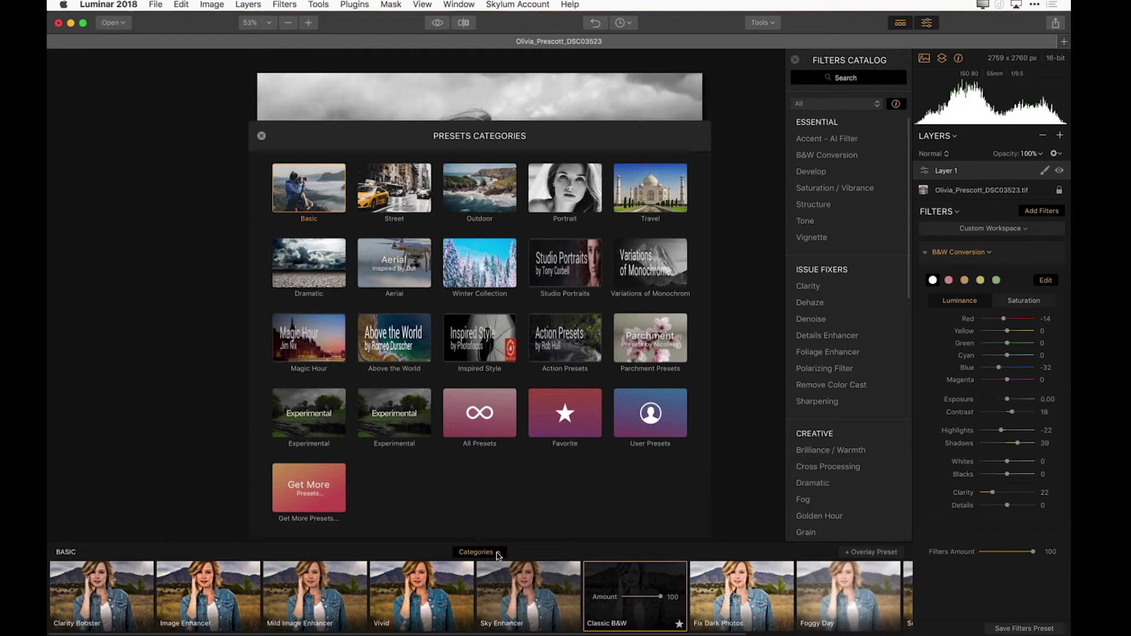
click(309, 279)
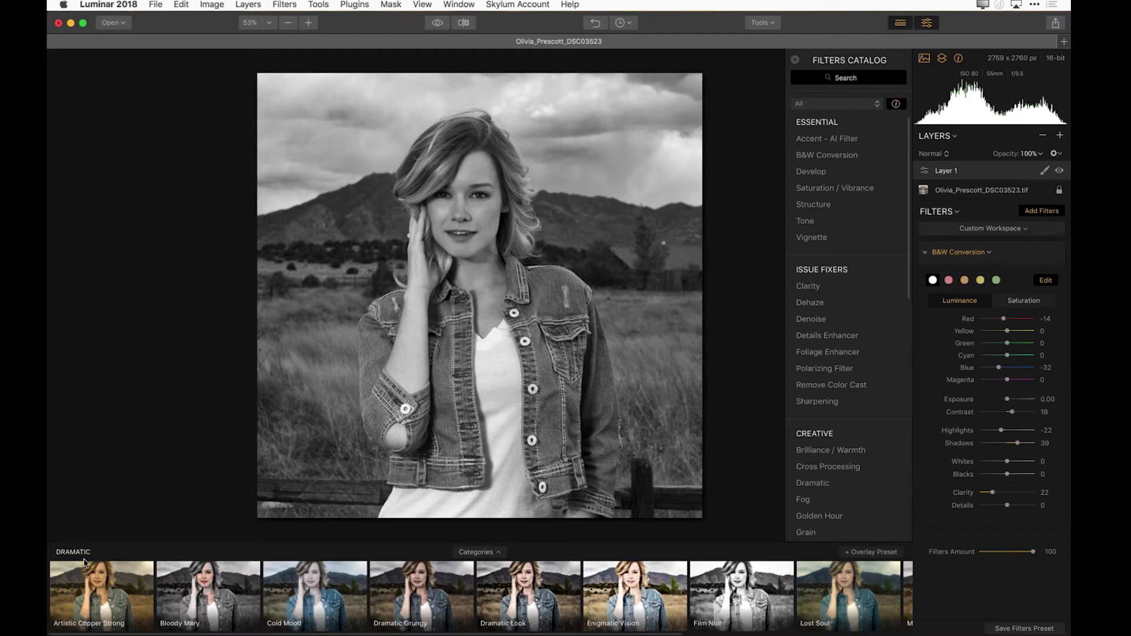
click(107, 596)
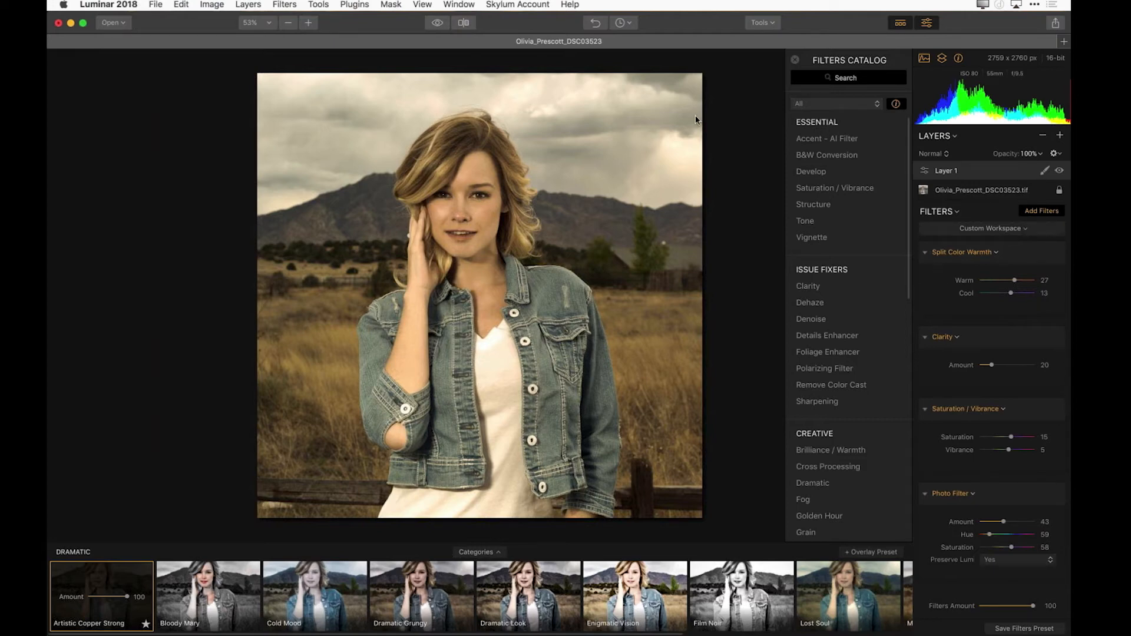
click(631, 24)
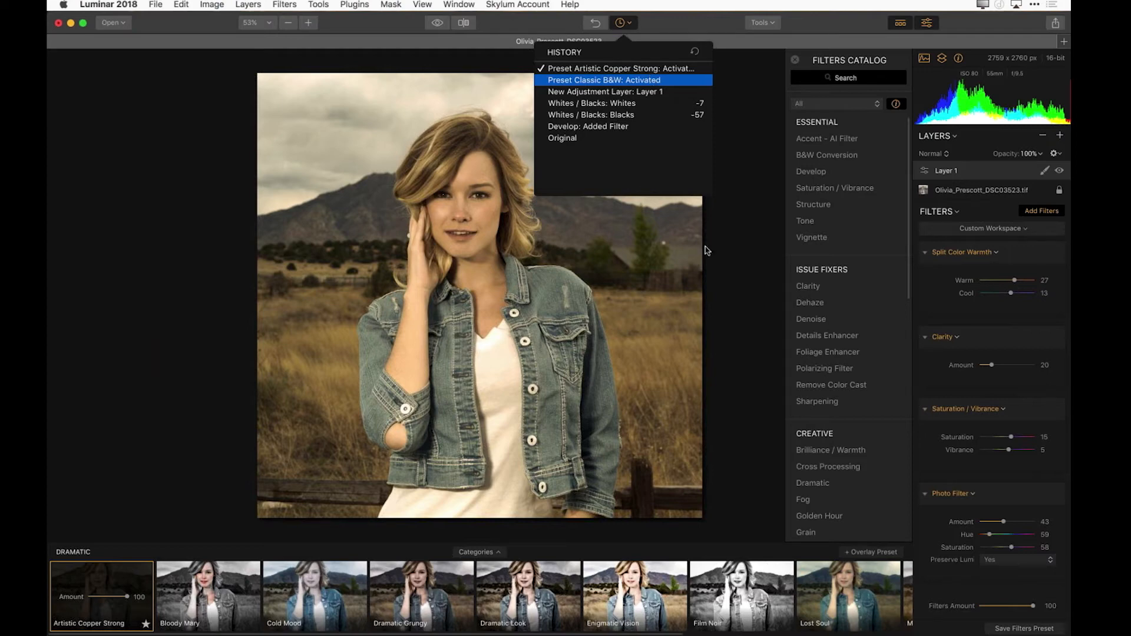
click(712, 267)
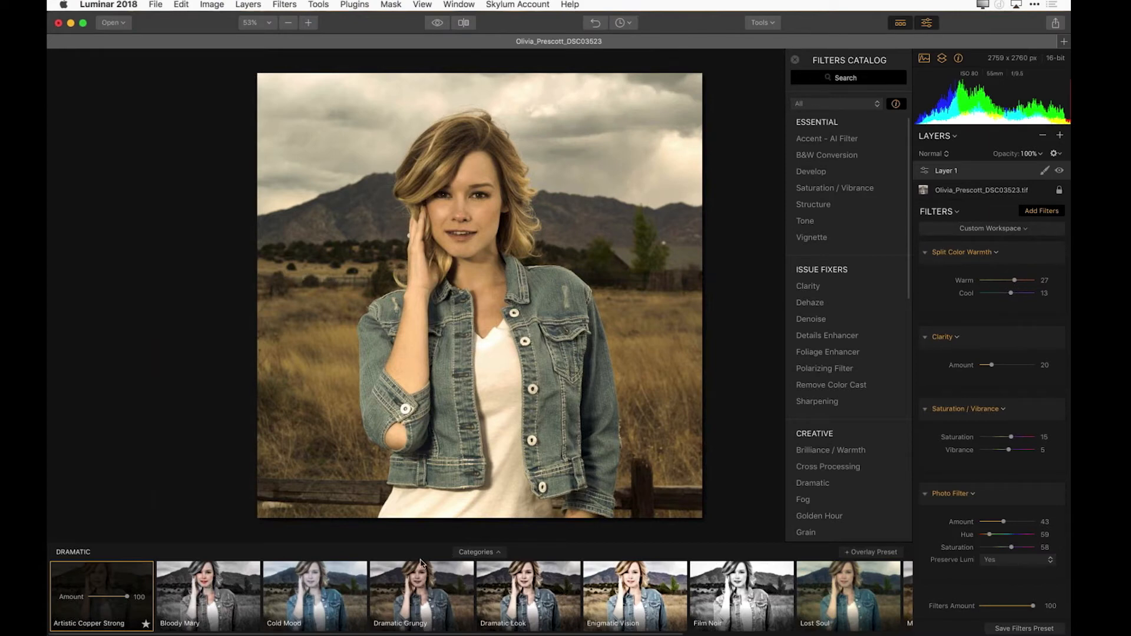
- Try the Dramatic Grungy, Enigmatic Vision and Lost Soul presets on Layer 1, and roll back to the Artistic Copper Strong preset's history state
click(415, 586)
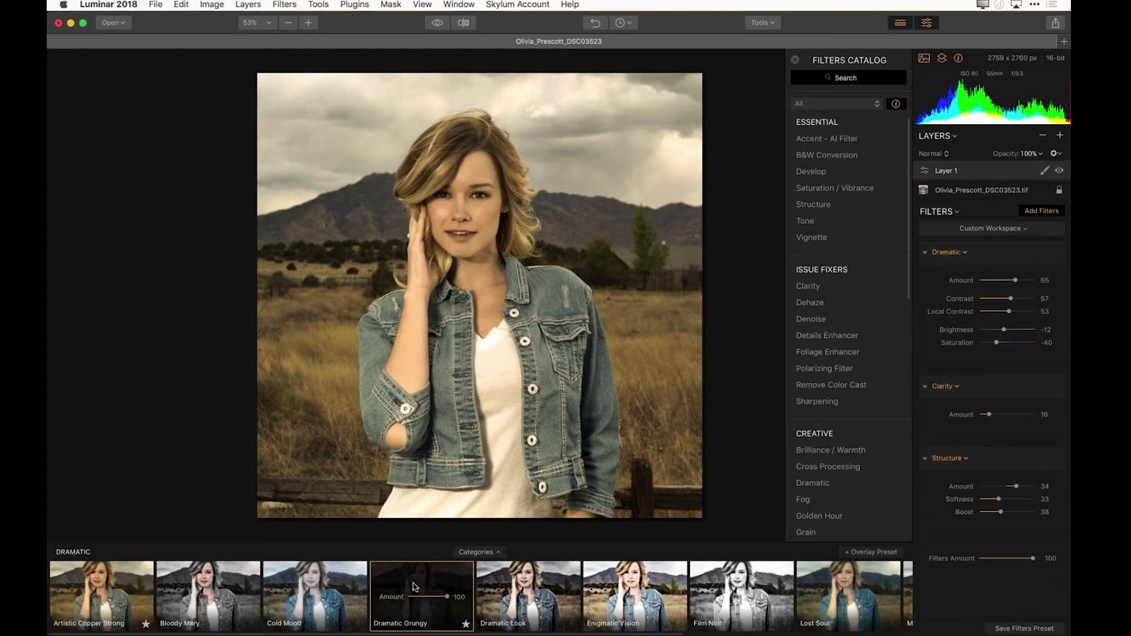
click(635, 609)
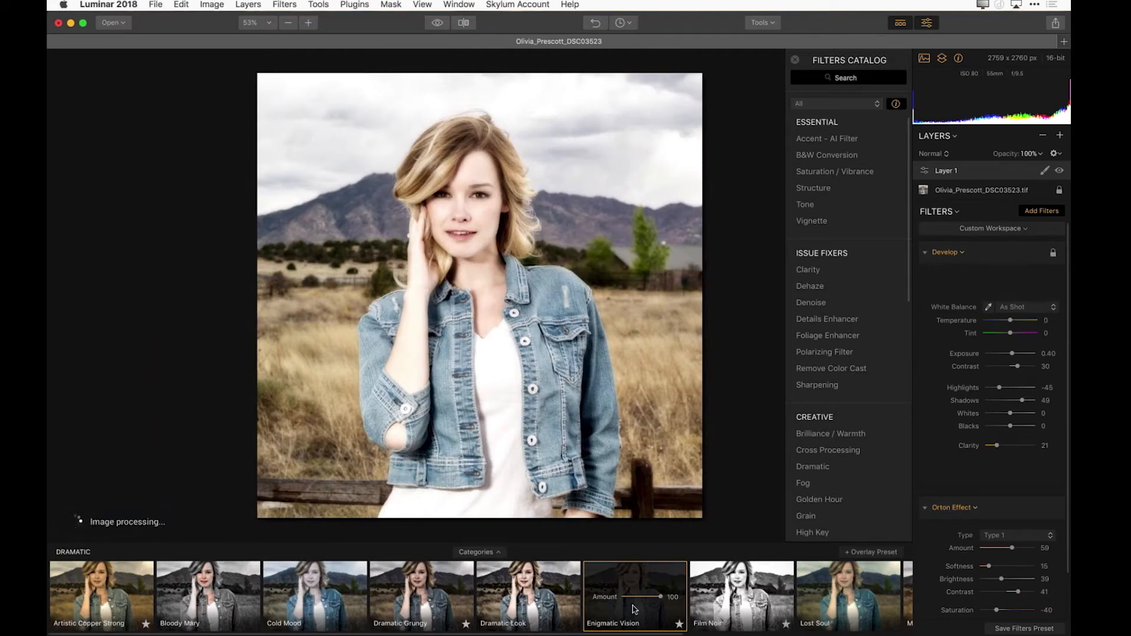
click(839, 609)
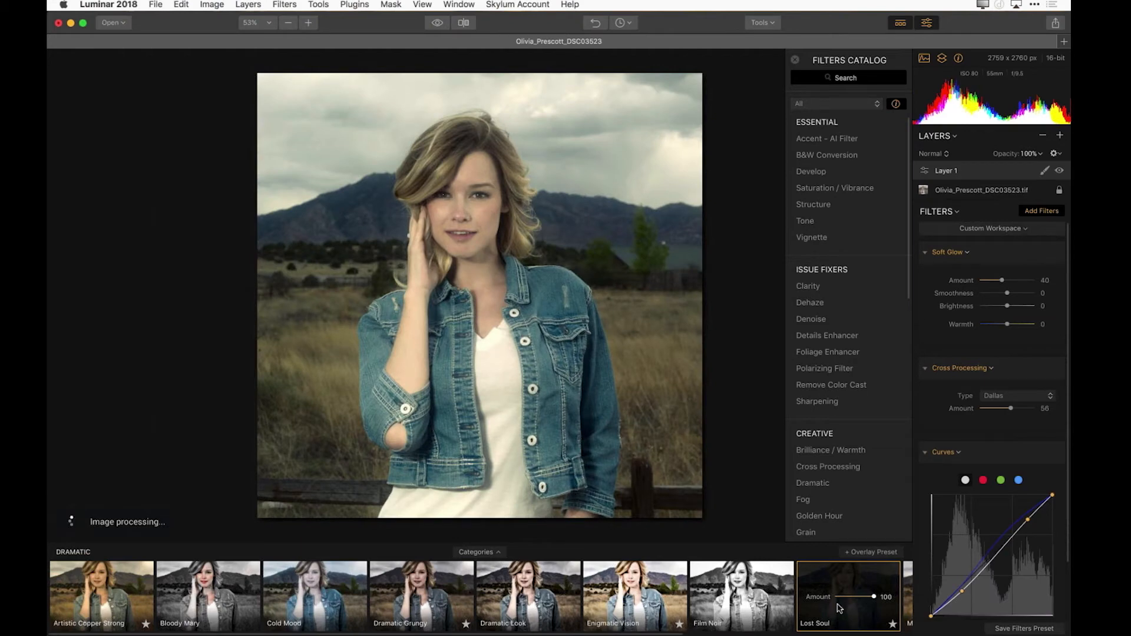
click(630, 24)
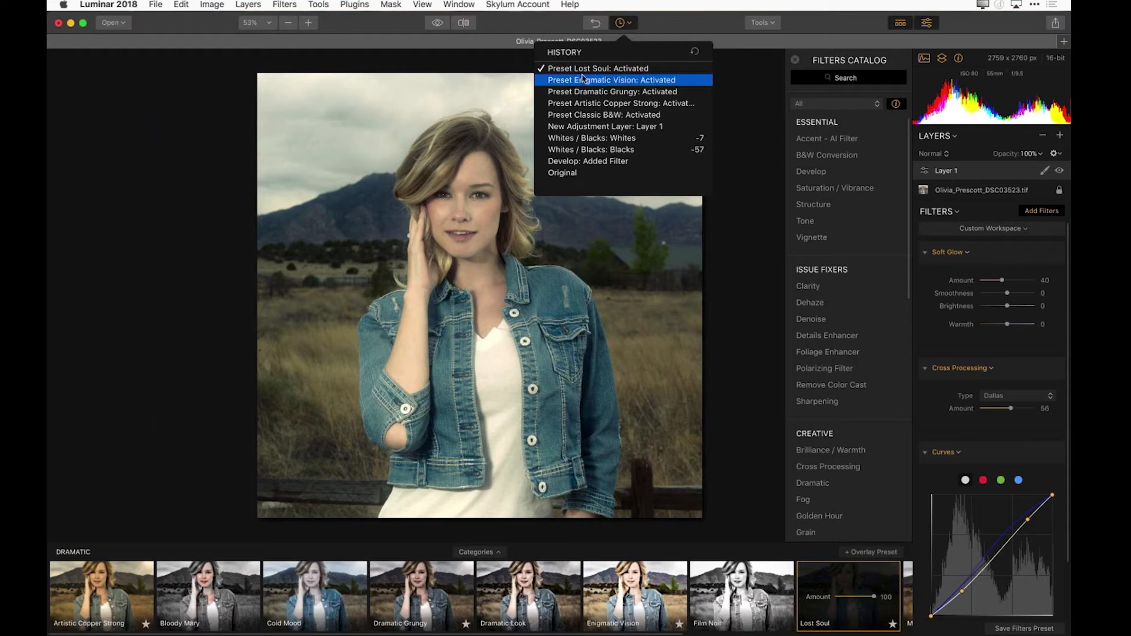
click(651, 104)
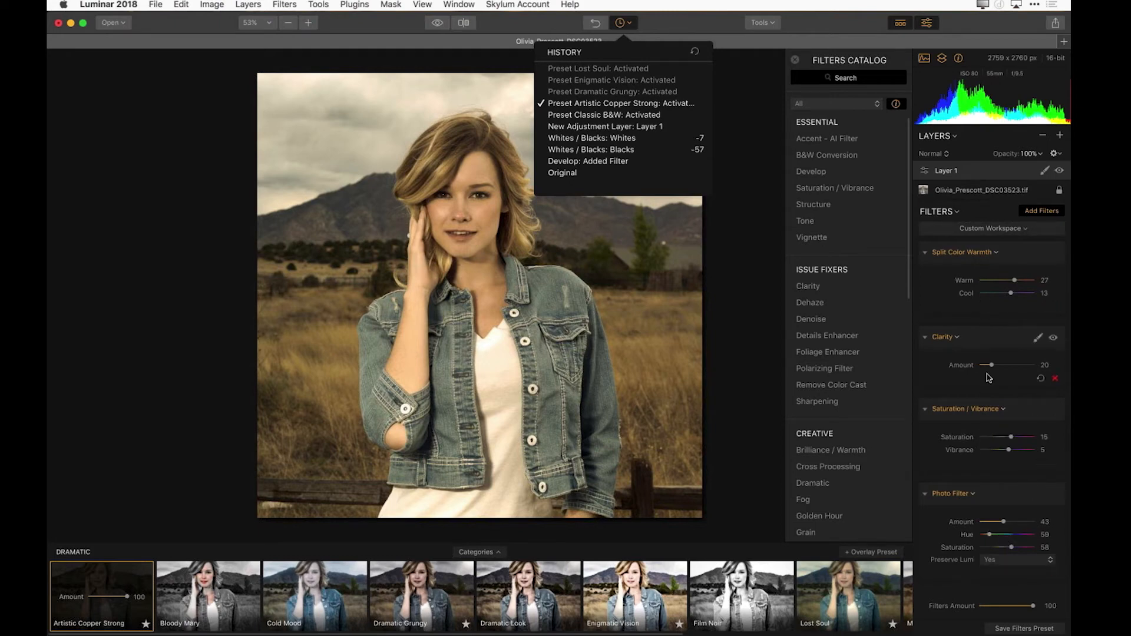
click(1016, 284)
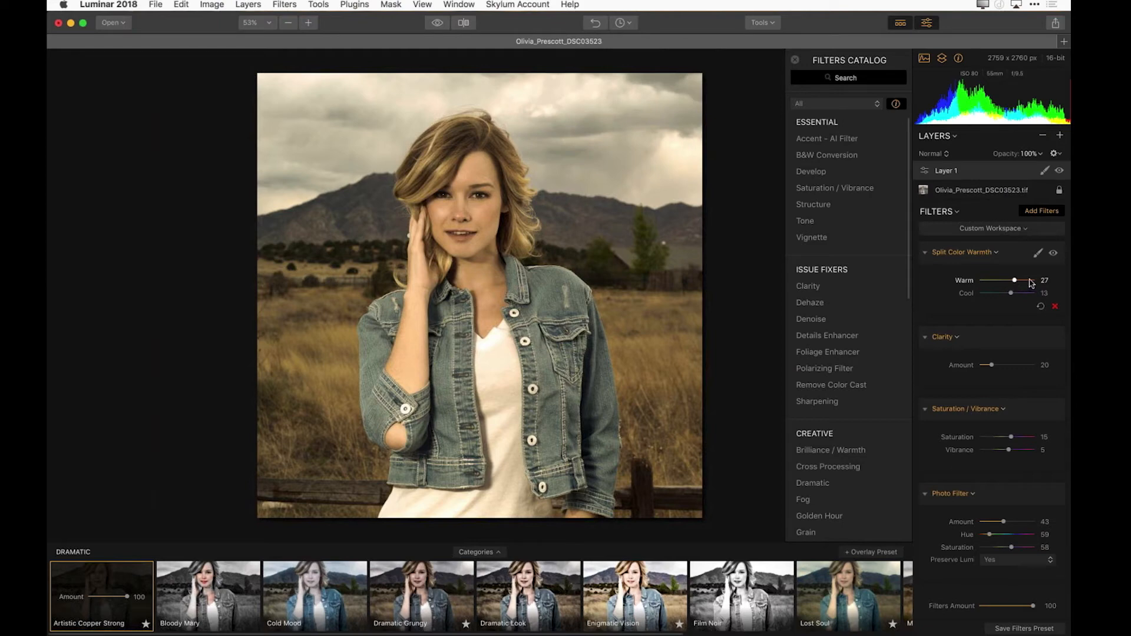
- Set Split Color Warmth on Layer 1 to Warm 13 and Cool -7, and check the entries in the edit history
click(1031, 283)
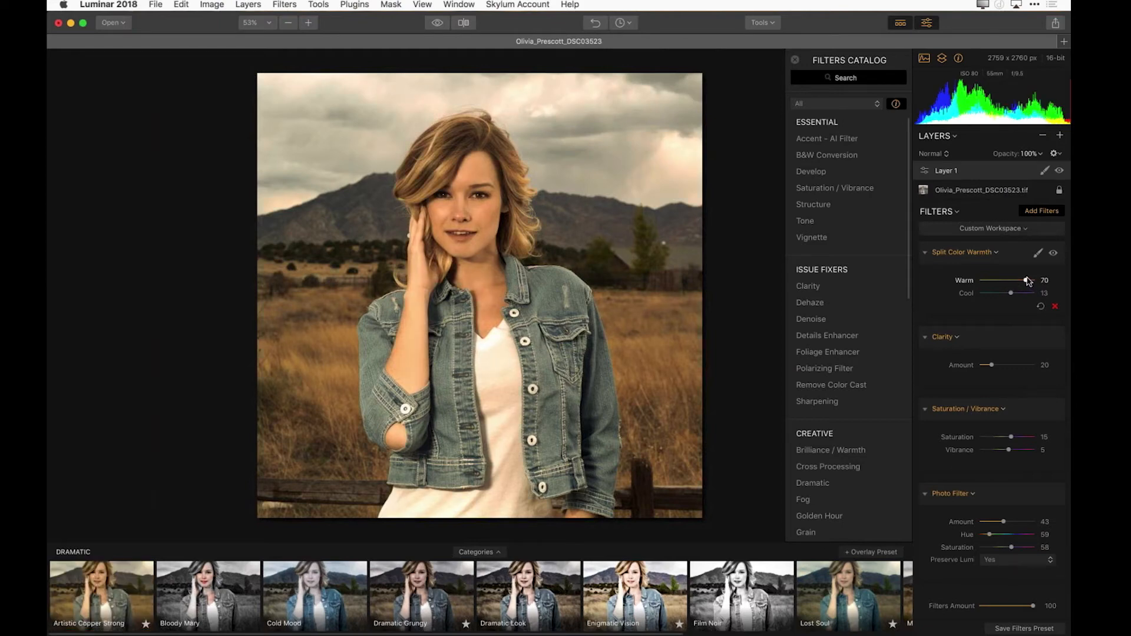
drag(1032, 280, 984, 280)
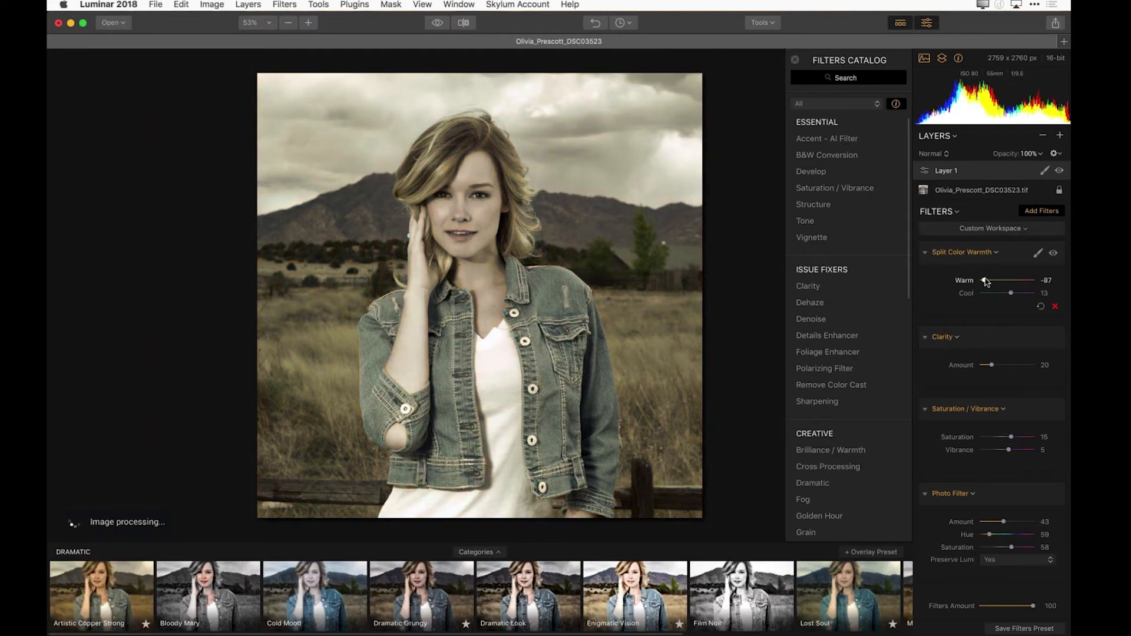
click(1011, 280)
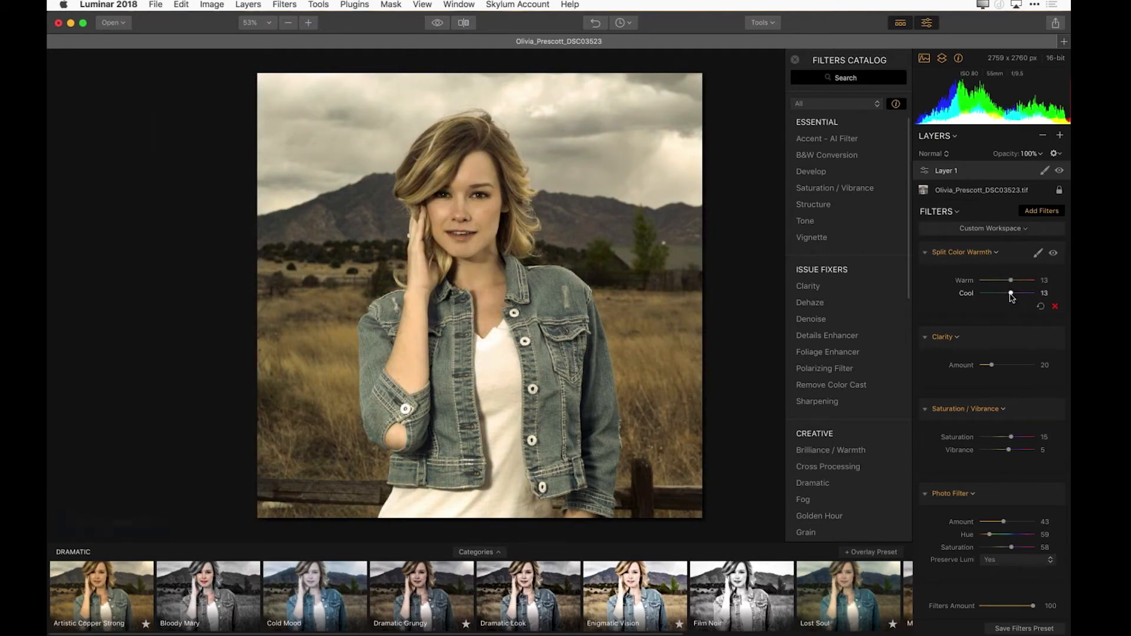
mouse_move(1011, 295)
mouse_down()
mouse_move(987, 296)
mouse_move(1024, 297)
mouse_move(1007, 297)
mouse_up()
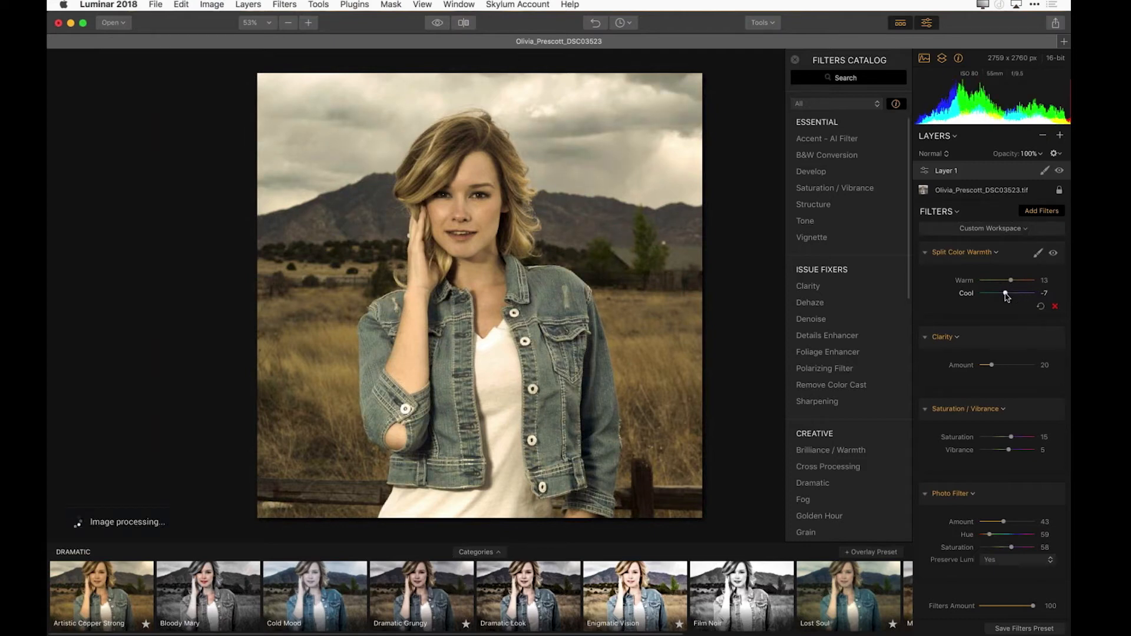
click(630, 24)
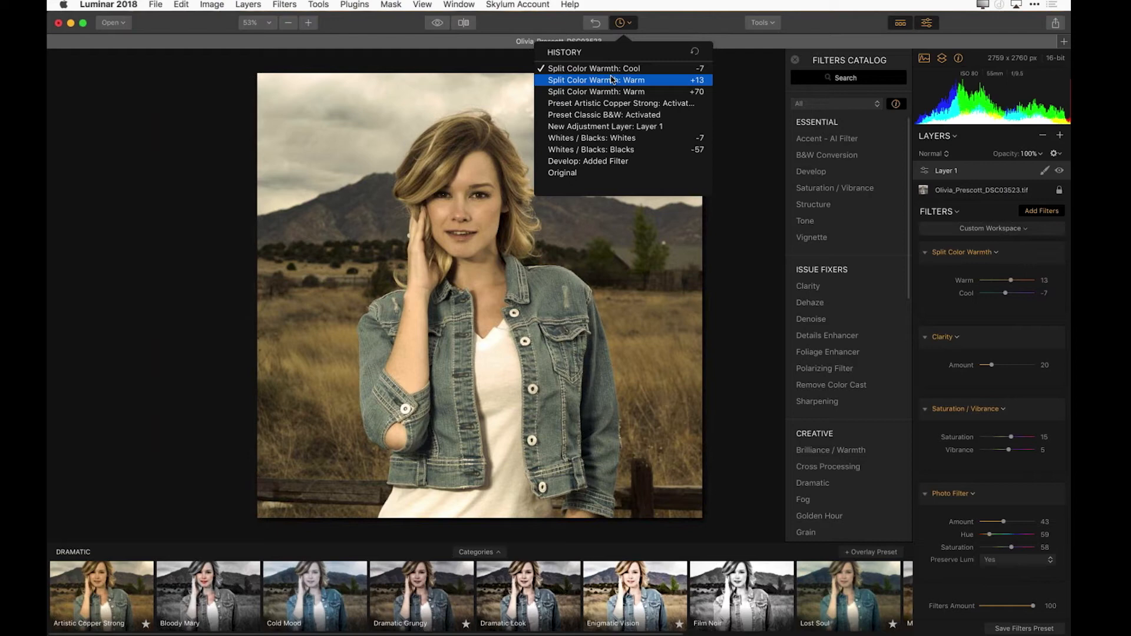
click(731, 322)
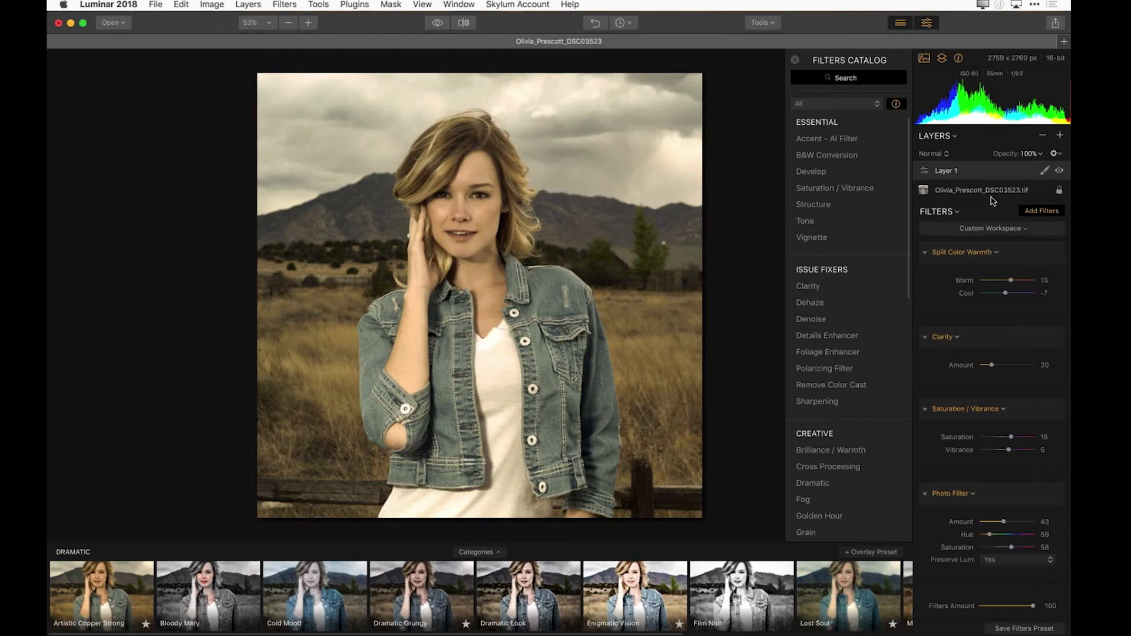
- Hide Layer 1, activate the base image layer, and review the edit history
click(1060, 172)
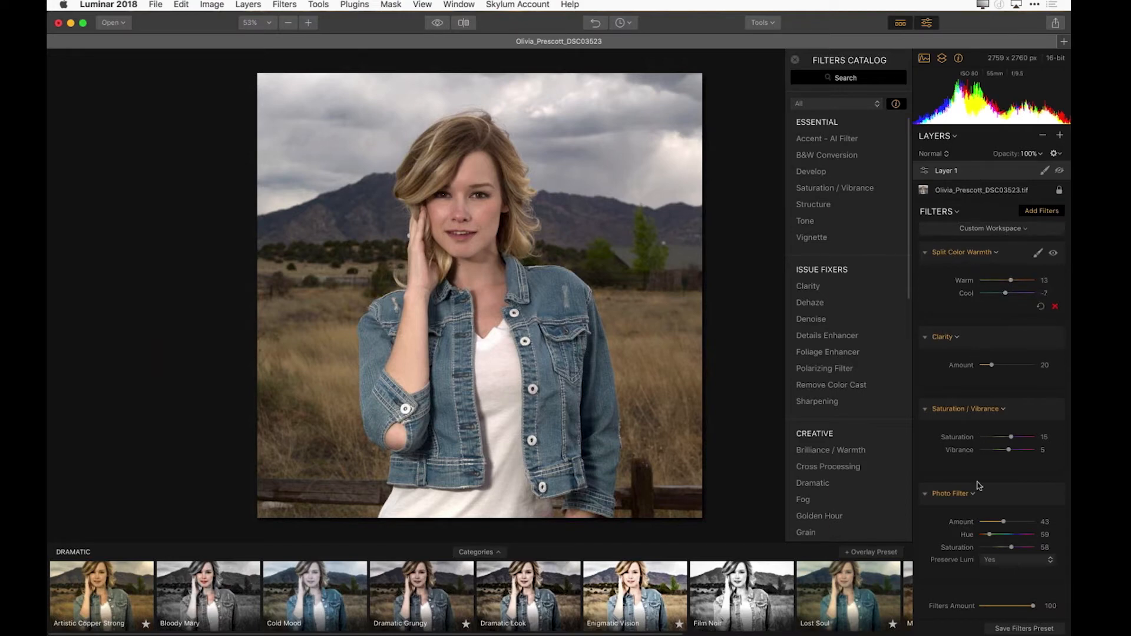
click(982, 191)
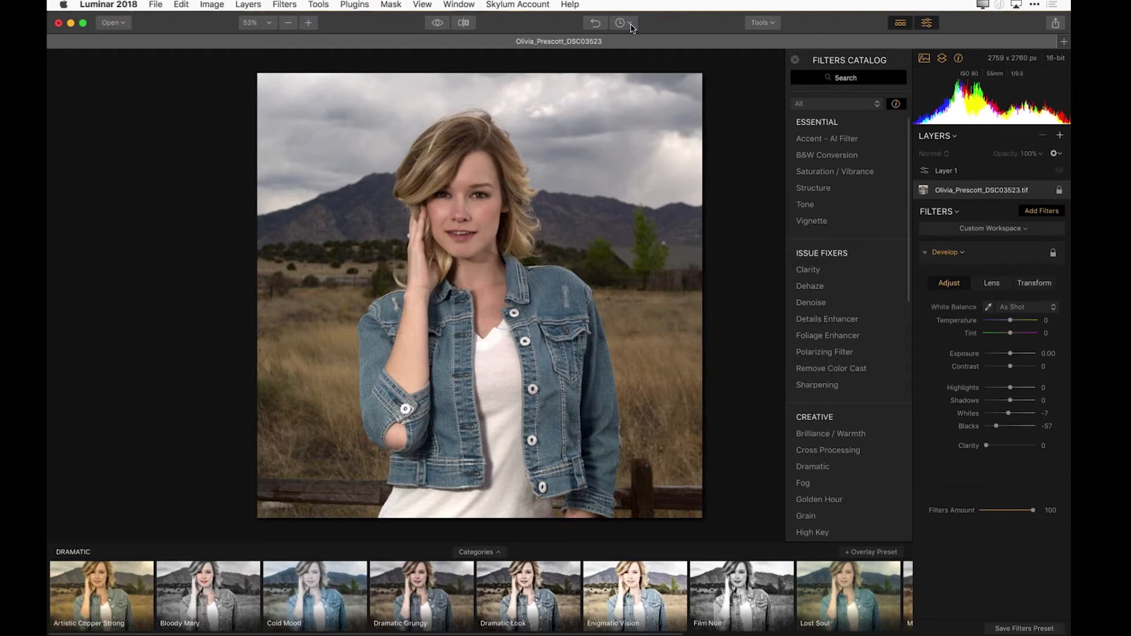
click(630, 24)
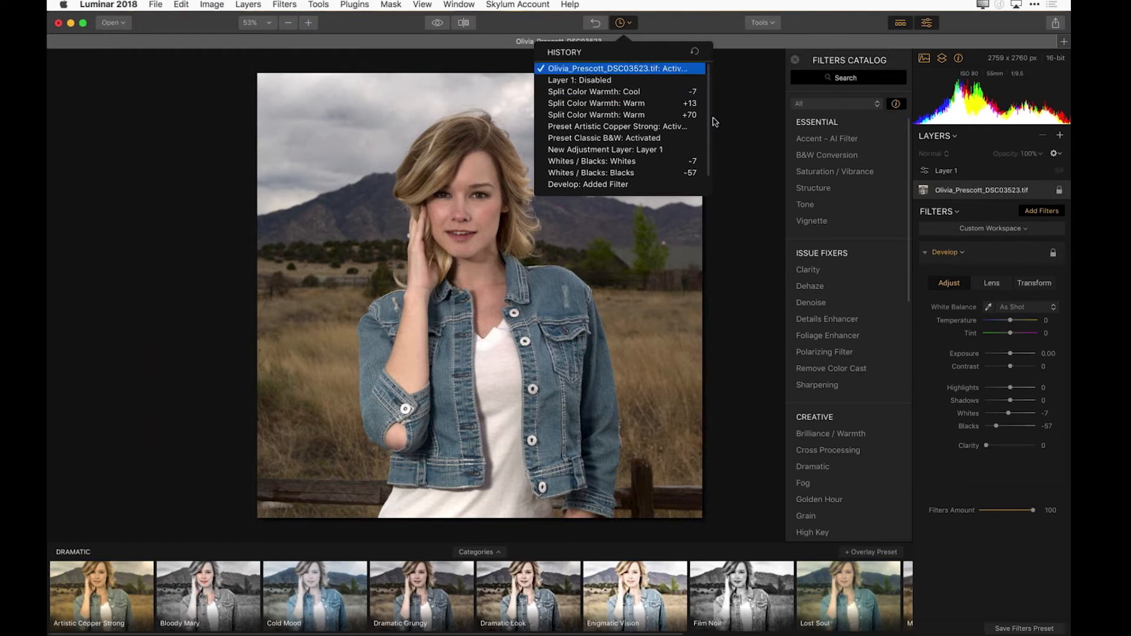
click(742, 212)
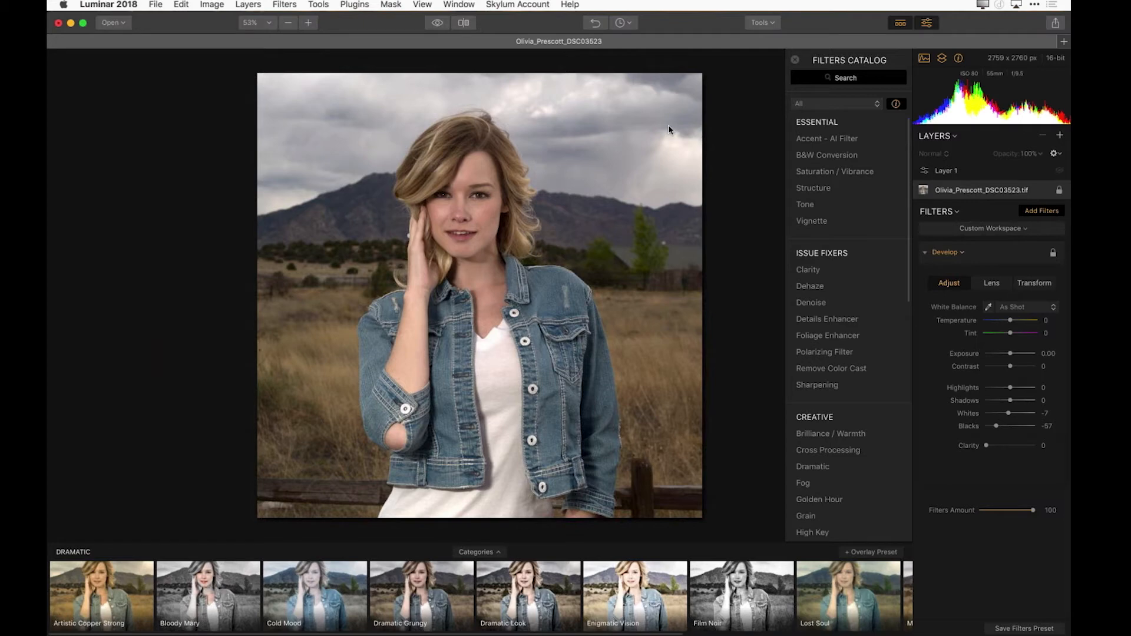
click(623, 23)
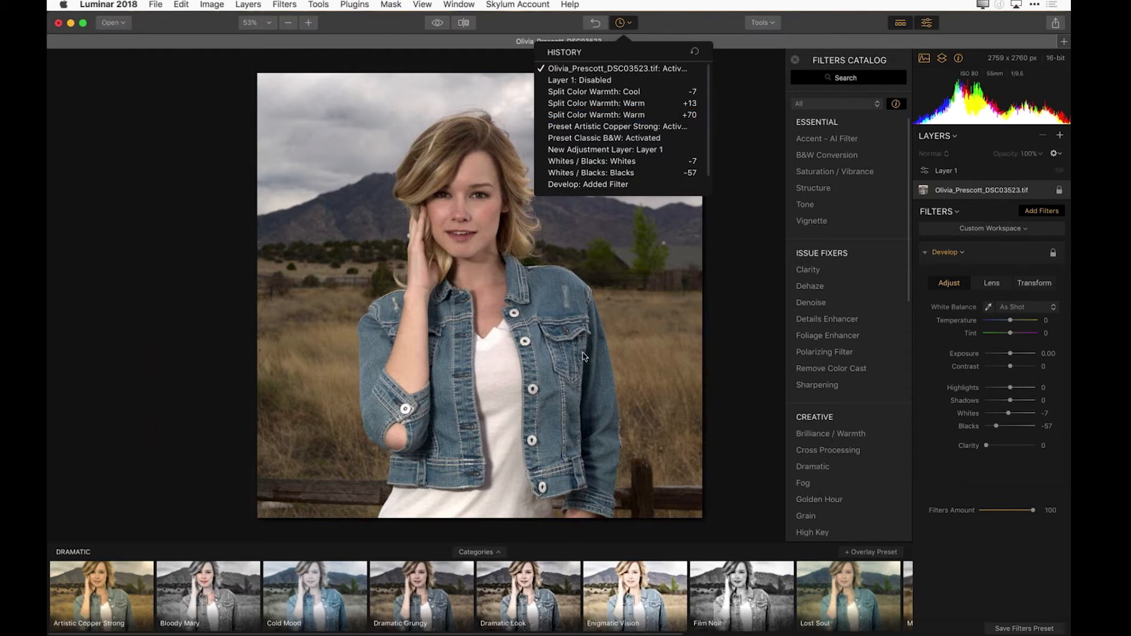
click(713, 333)
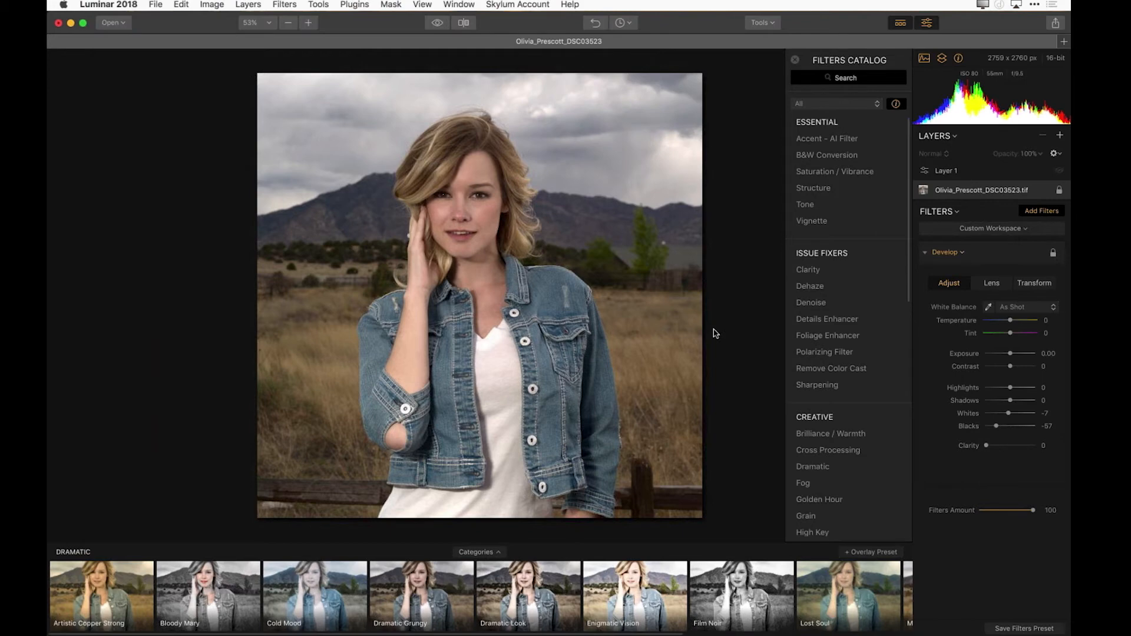
- Examine the export and sharing choices, and open the Export to Image dialog for the portrait
click(158, 7)
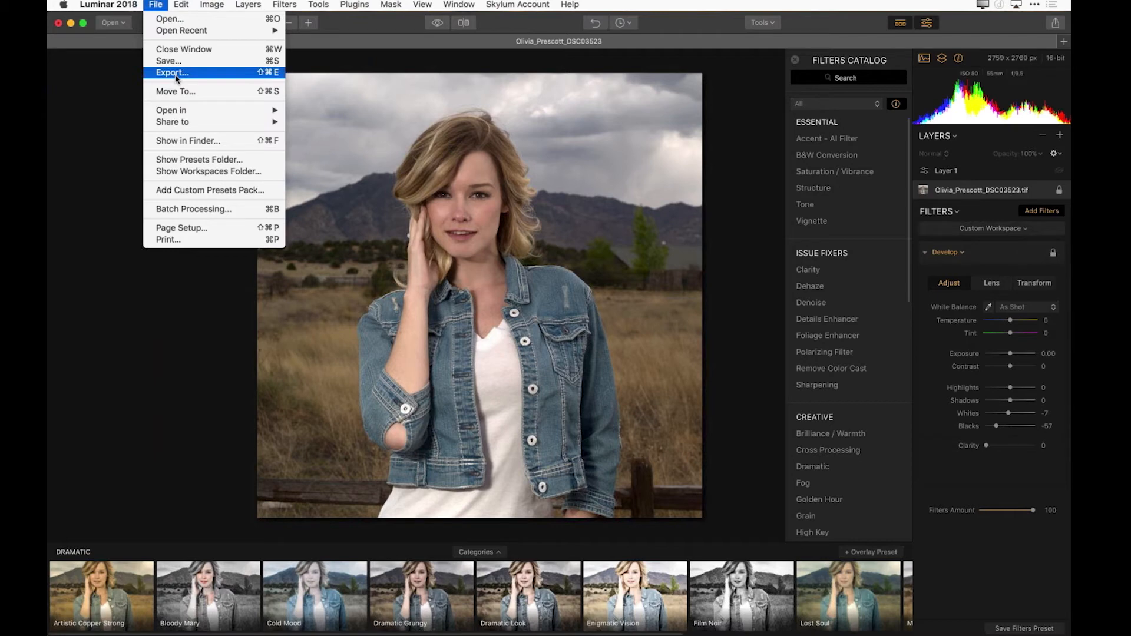
click(1000, 32)
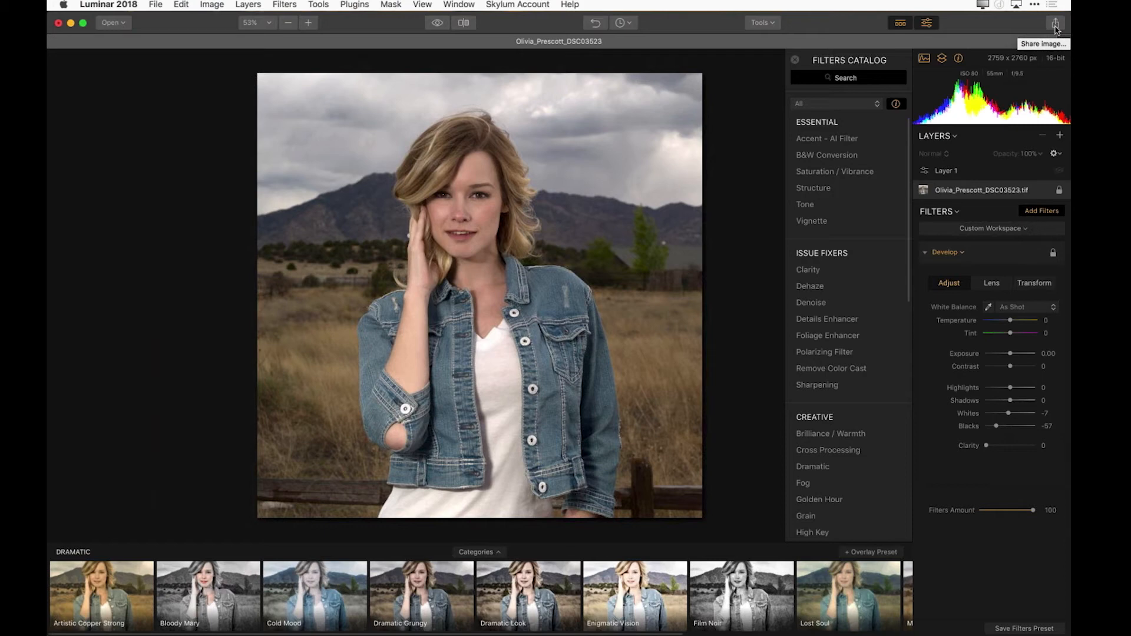
click(1056, 24)
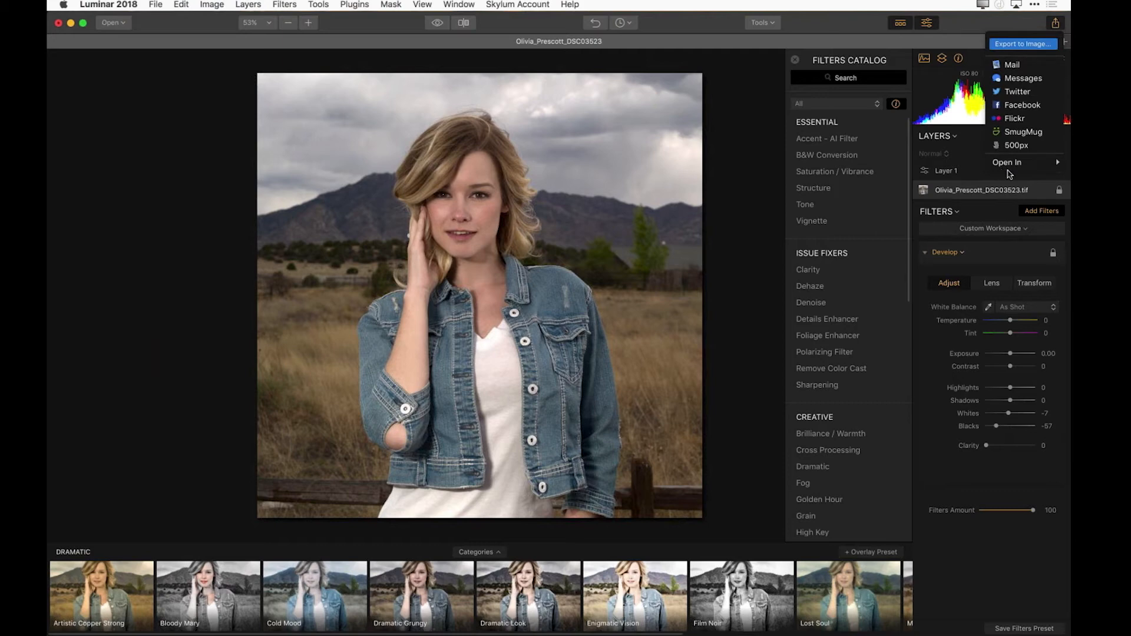
mouse_move(1026, 161)
click(1039, 46)
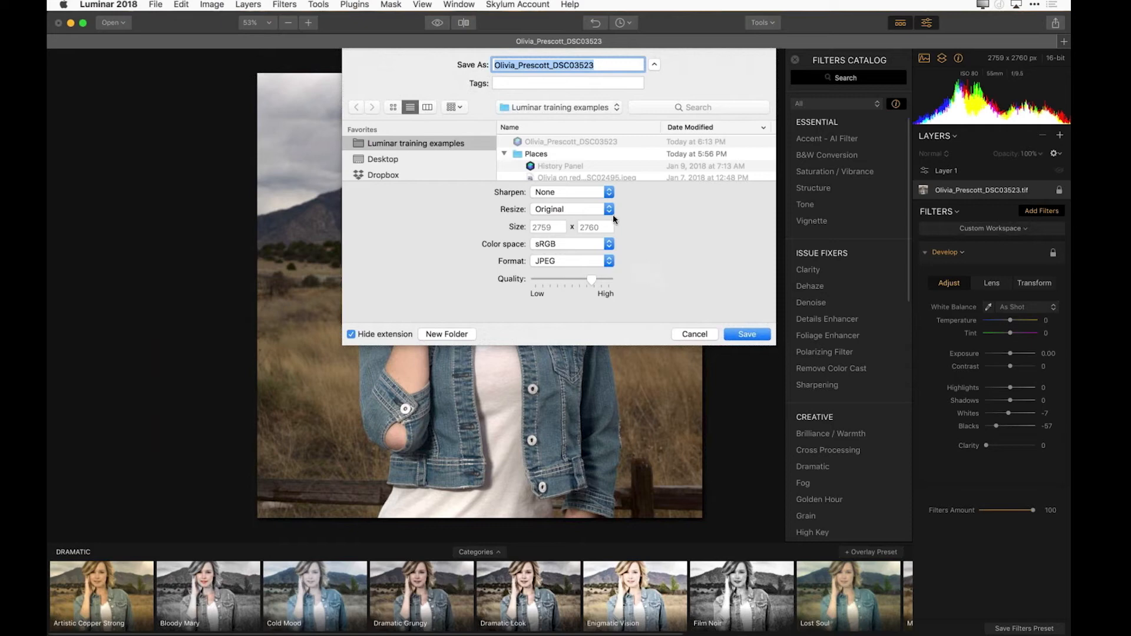
- Examine the available Sharpen, Resize, Format and Color space options for the image export
click(607, 192)
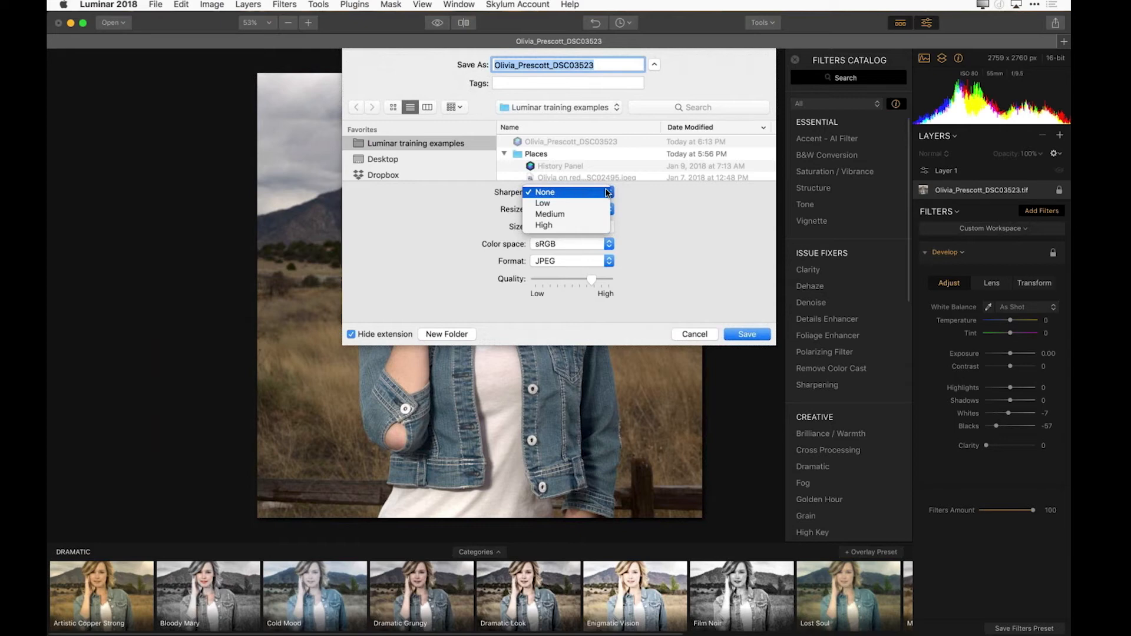
click(649, 198)
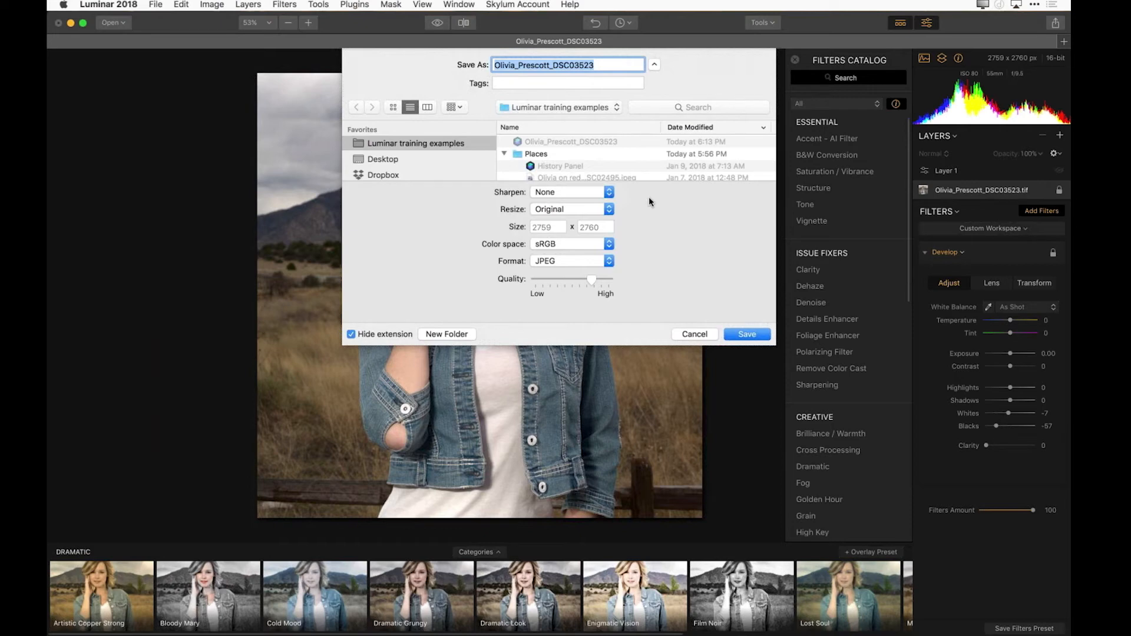
click(595, 210)
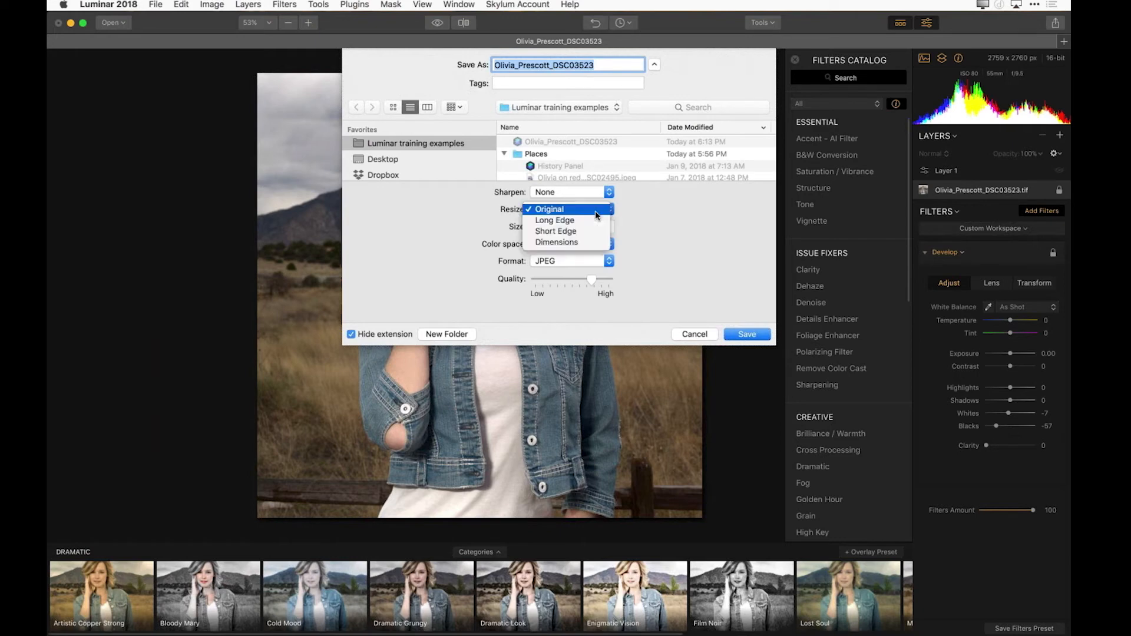
click(640, 210)
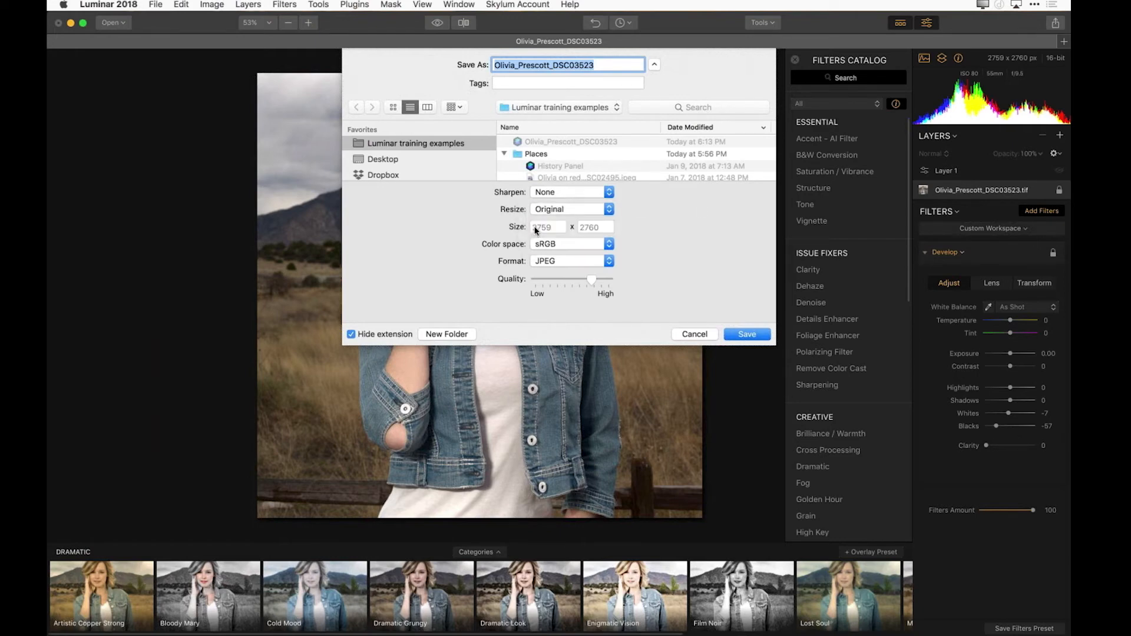
click(594, 207)
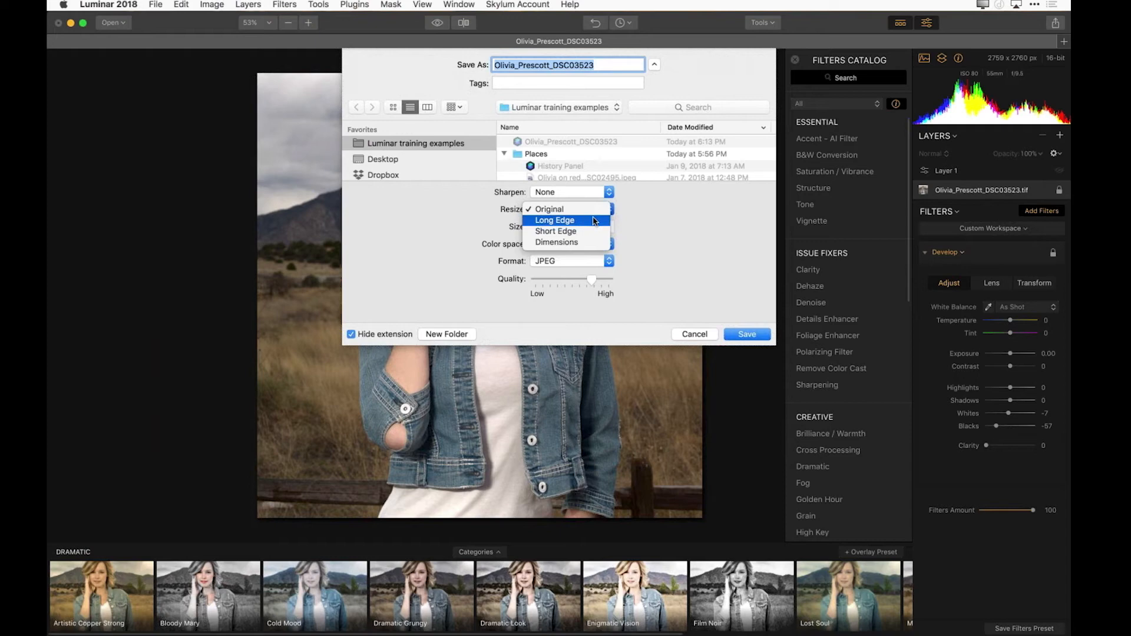
click(590, 253)
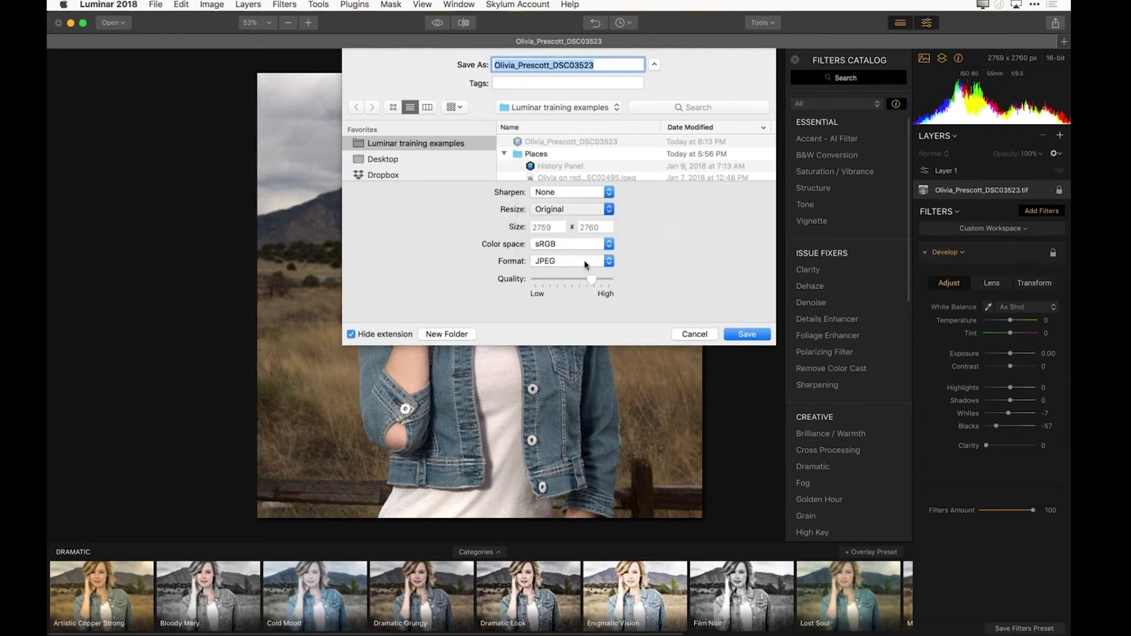
click(592, 263)
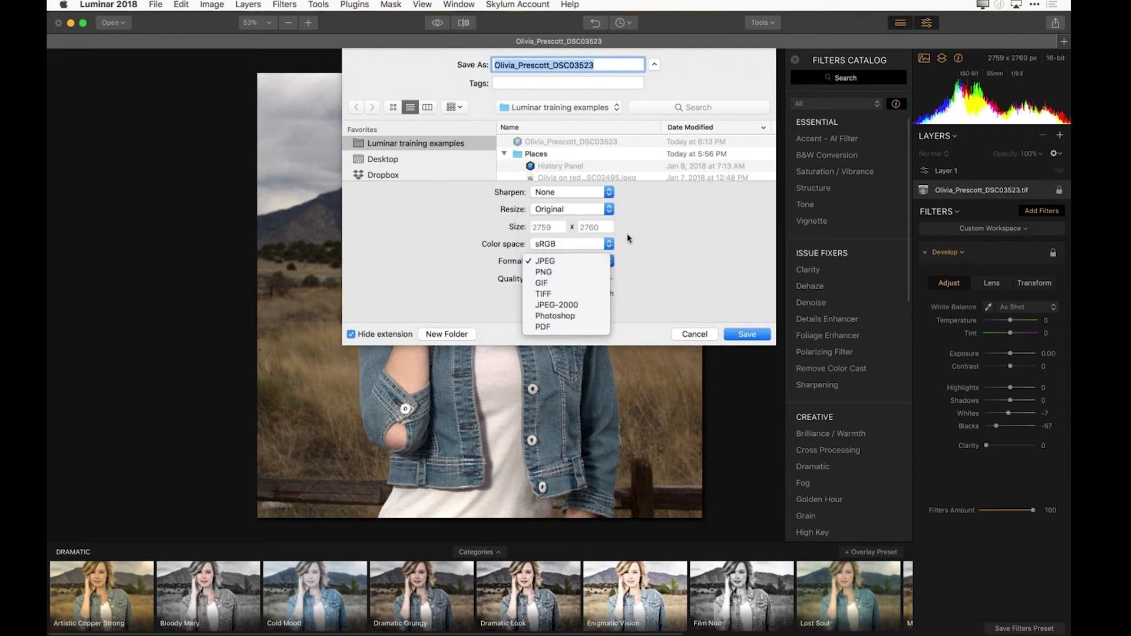
click(598, 246)
click(596, 245)
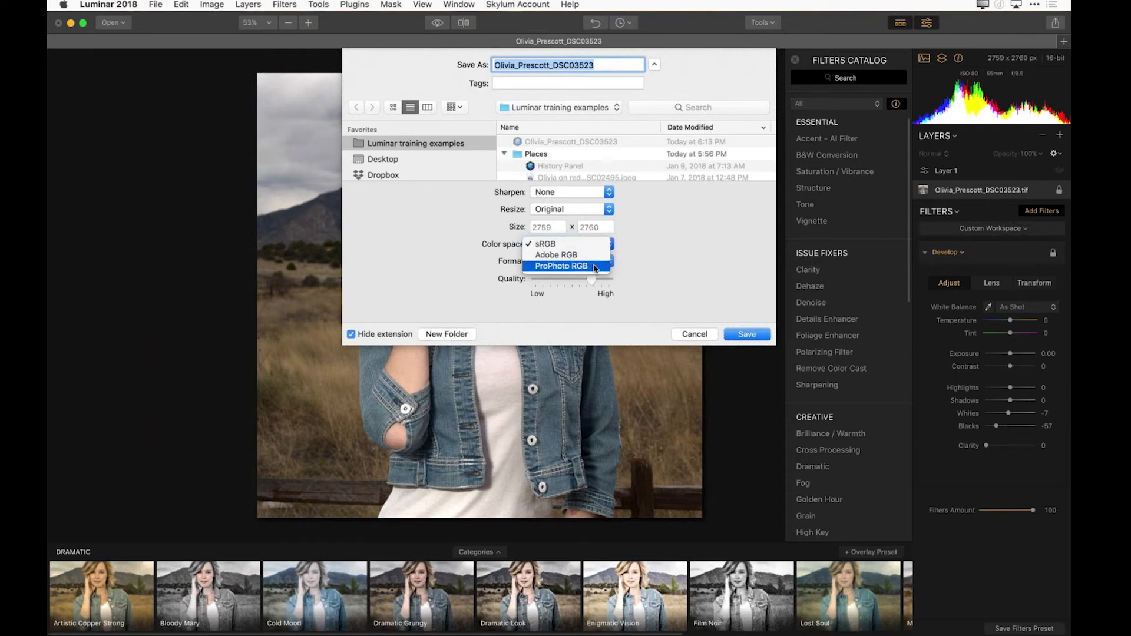
click(666, 253)
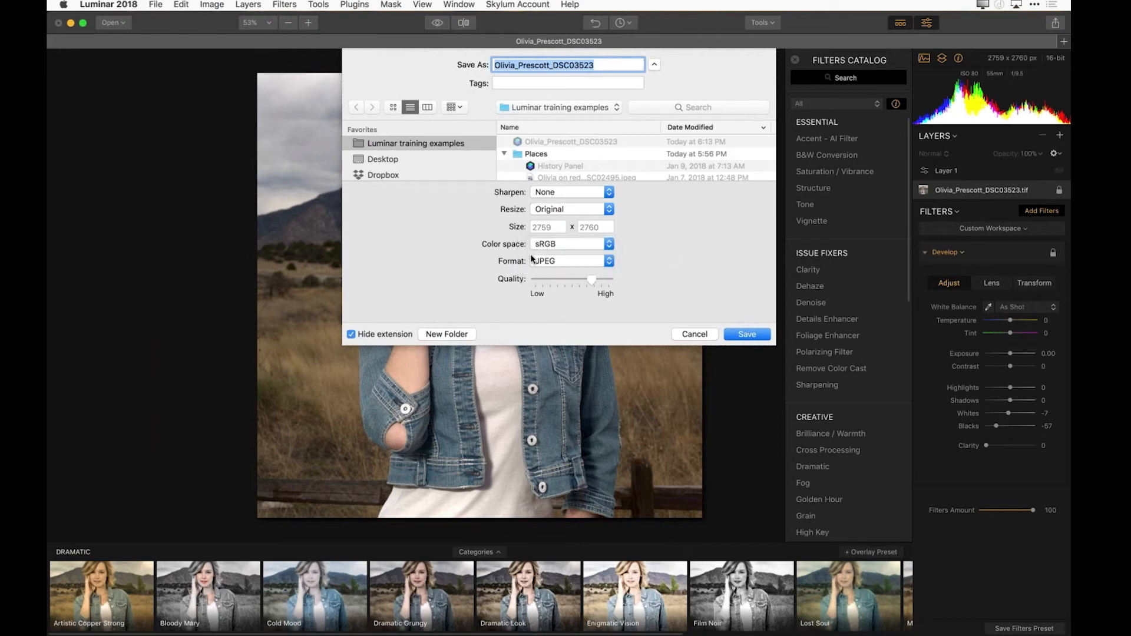
- Check the JPEG quality setting, and set the export format to TIFF
click(587, 263)
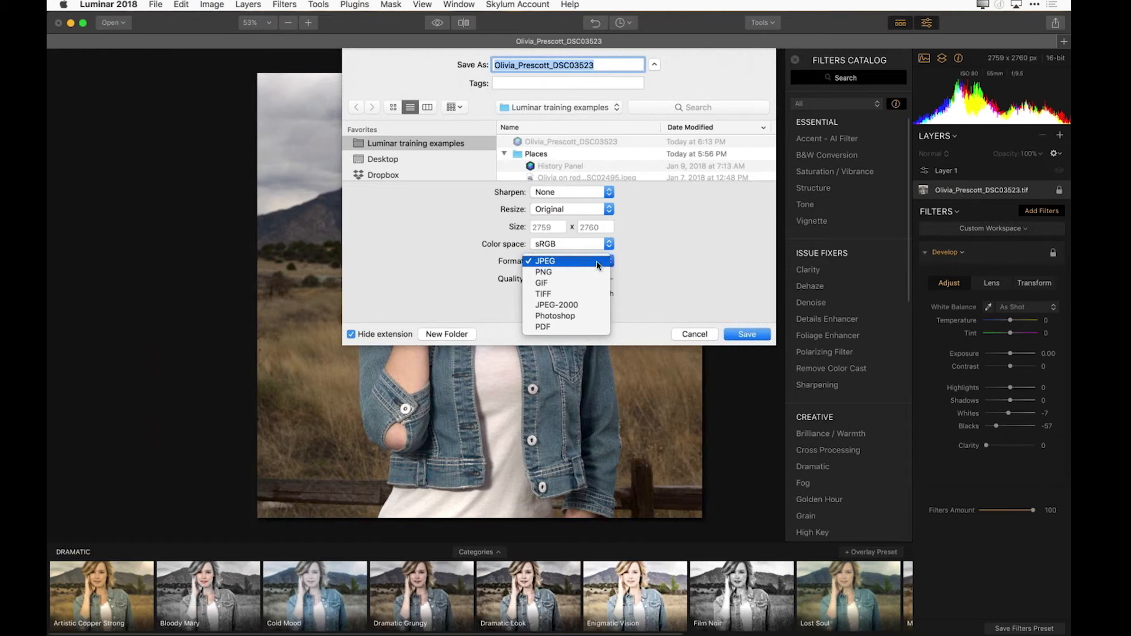
click(598, 265)
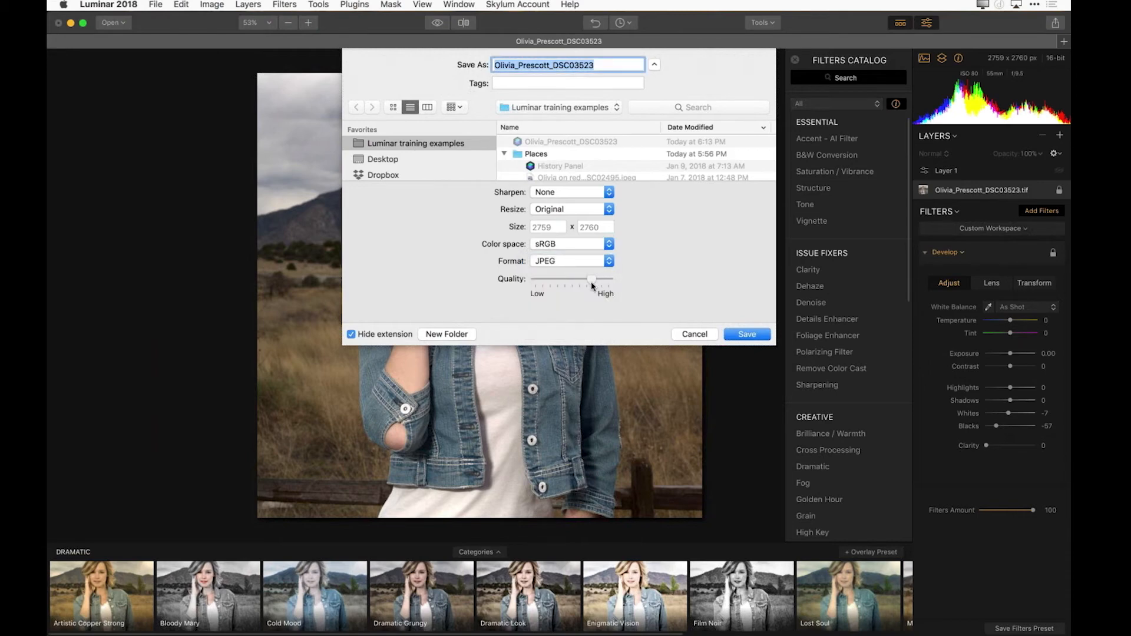
click(597, 278)
drag(598, 280, 592, 282)
click(594, 263)
click(592, 296)
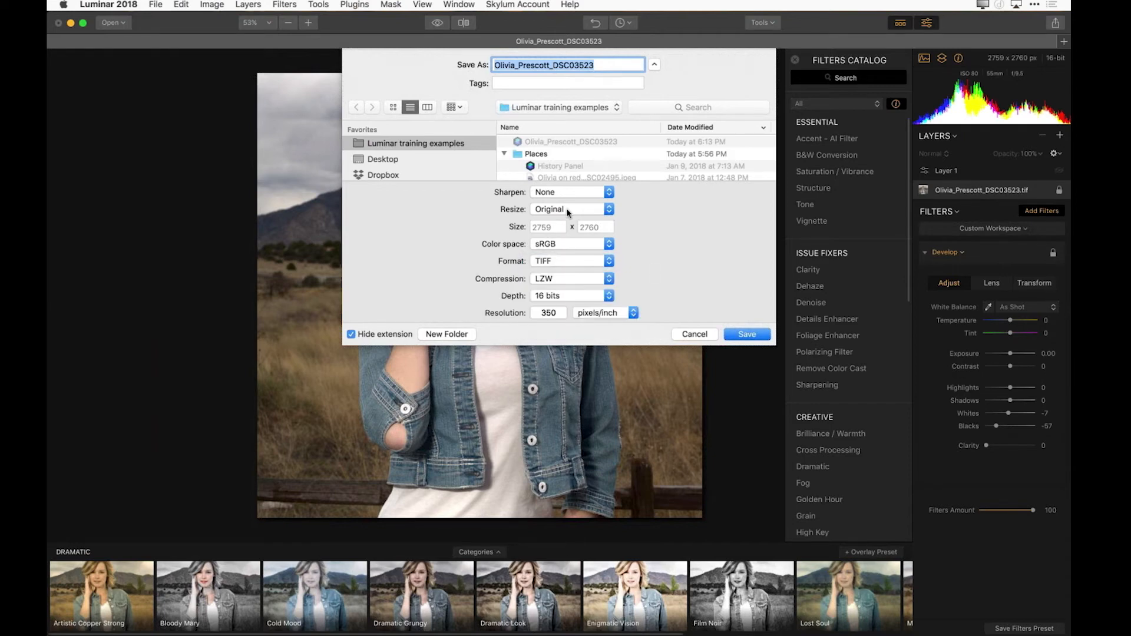
- Examine the TIFF compression choices and the other export formats, and cancel the export
click(604, 281)
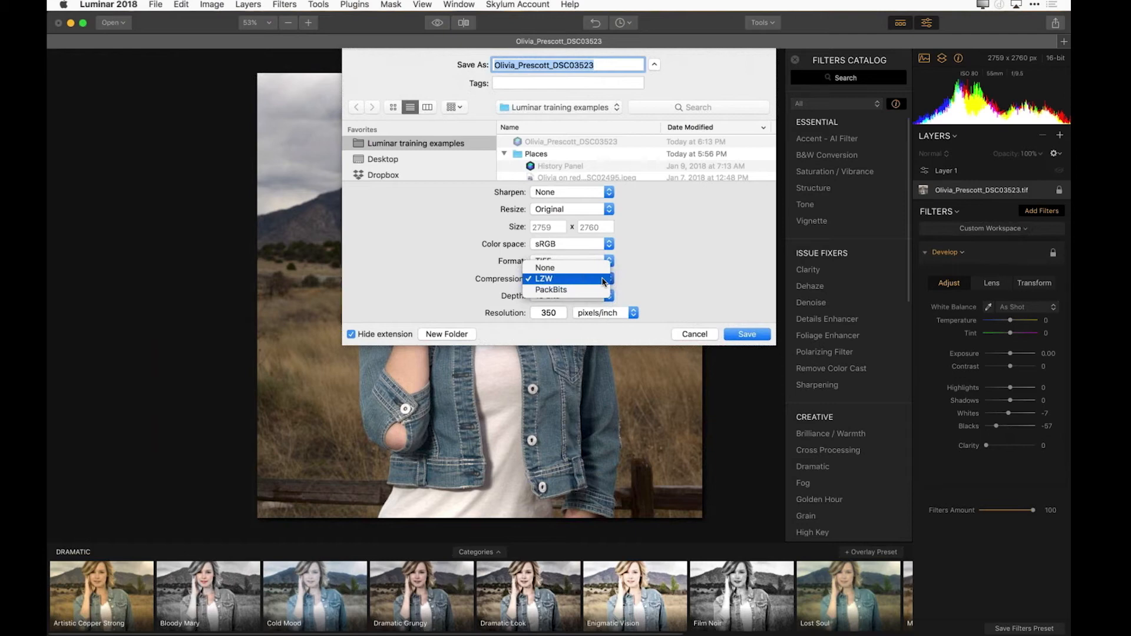
click(643, 277)
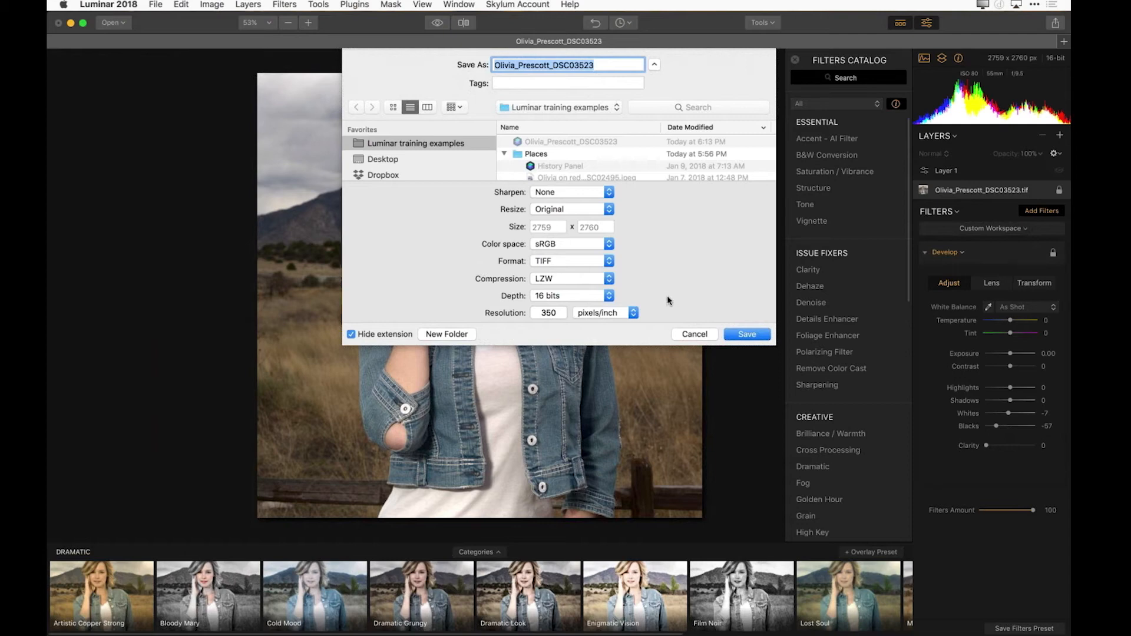
click(601, 261)
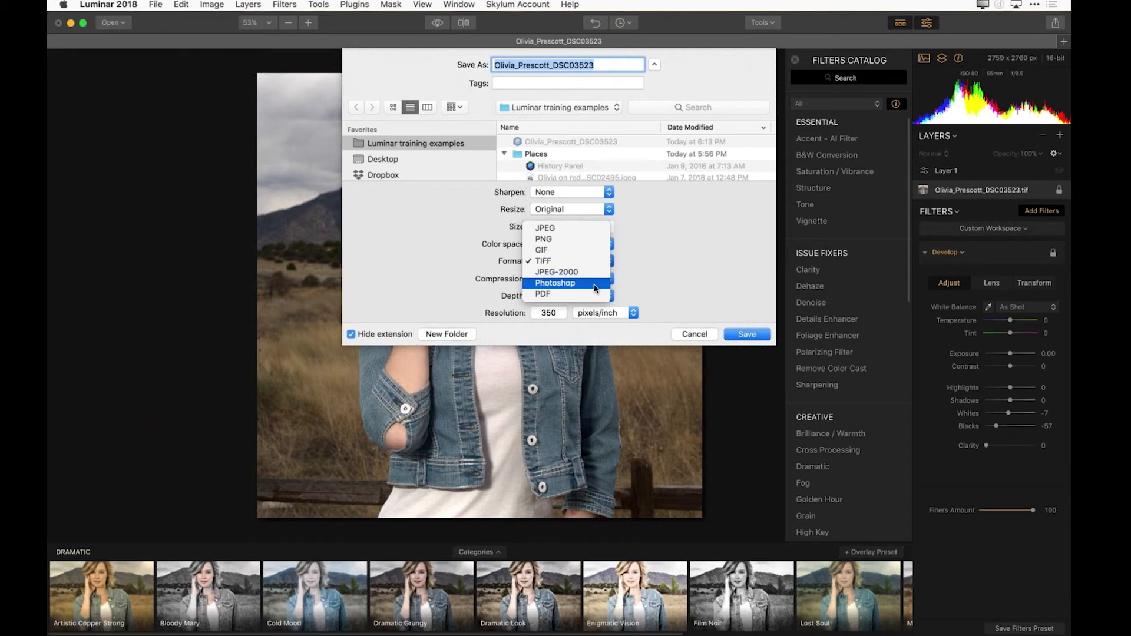
click(677, 293)
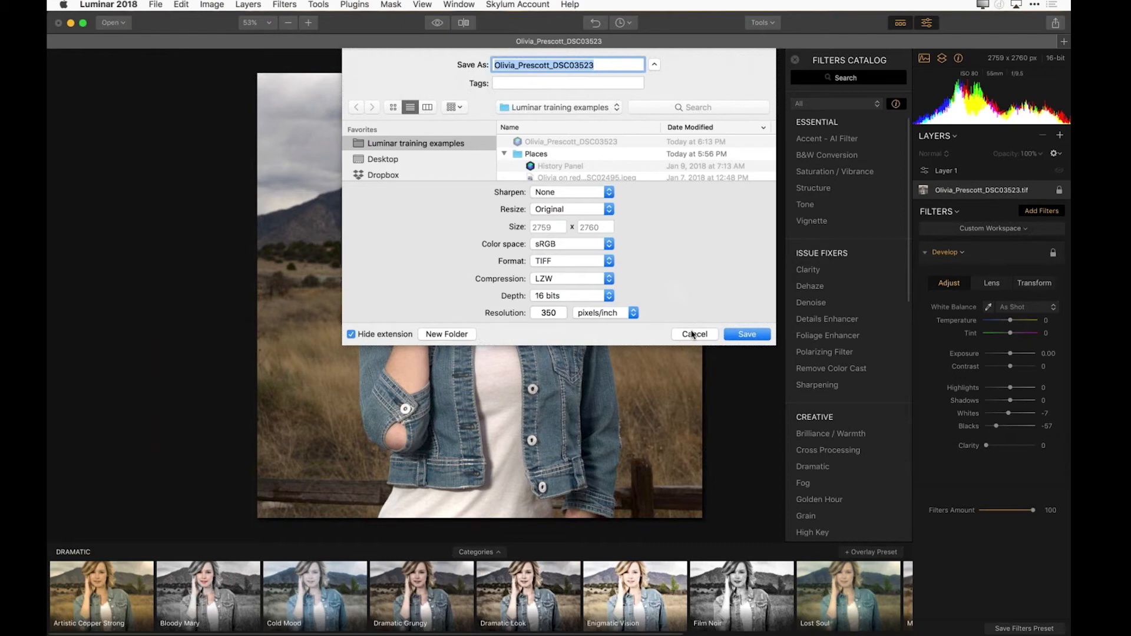
click(693, 335)
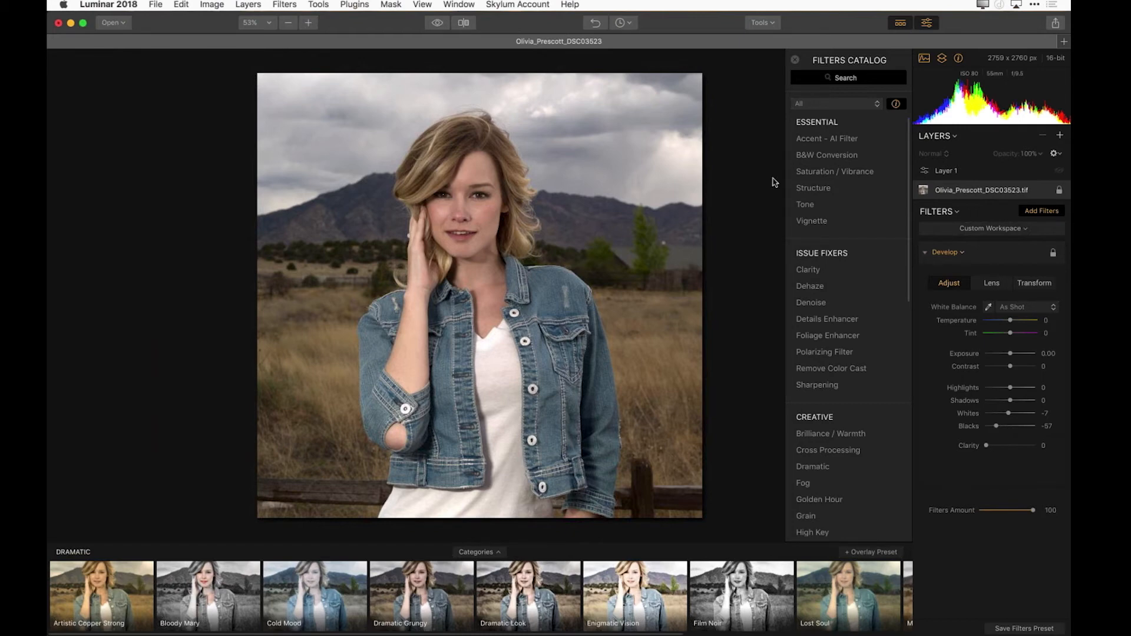
- Check the edit history once more, and show the portrait in the split before/after comparison
click(634, 26)
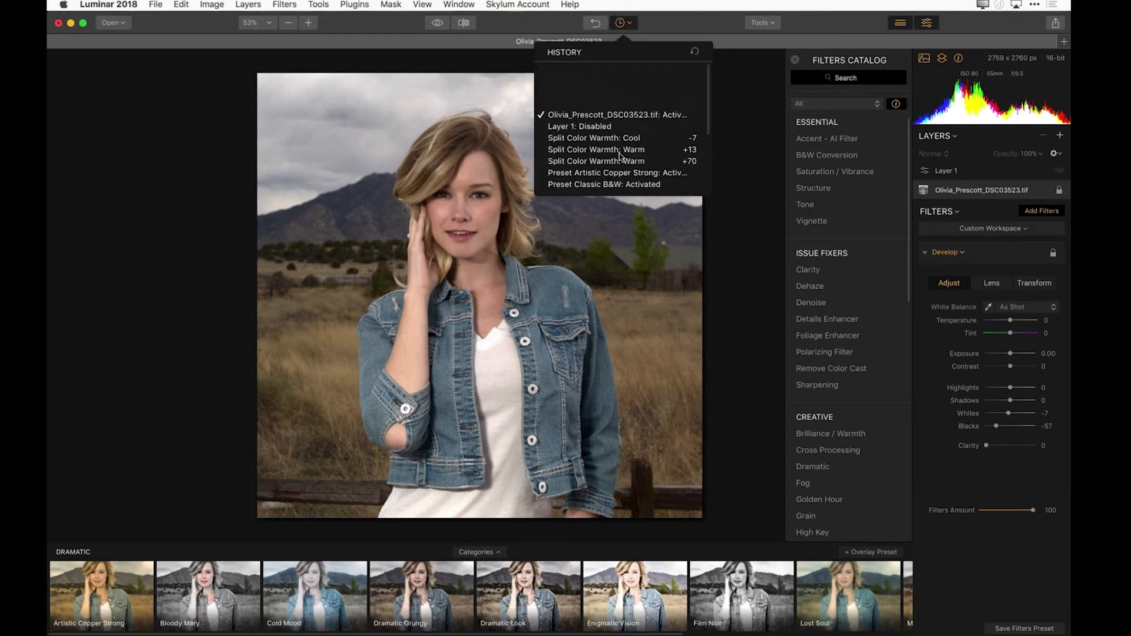
click(465, 26)
click(465, 27)
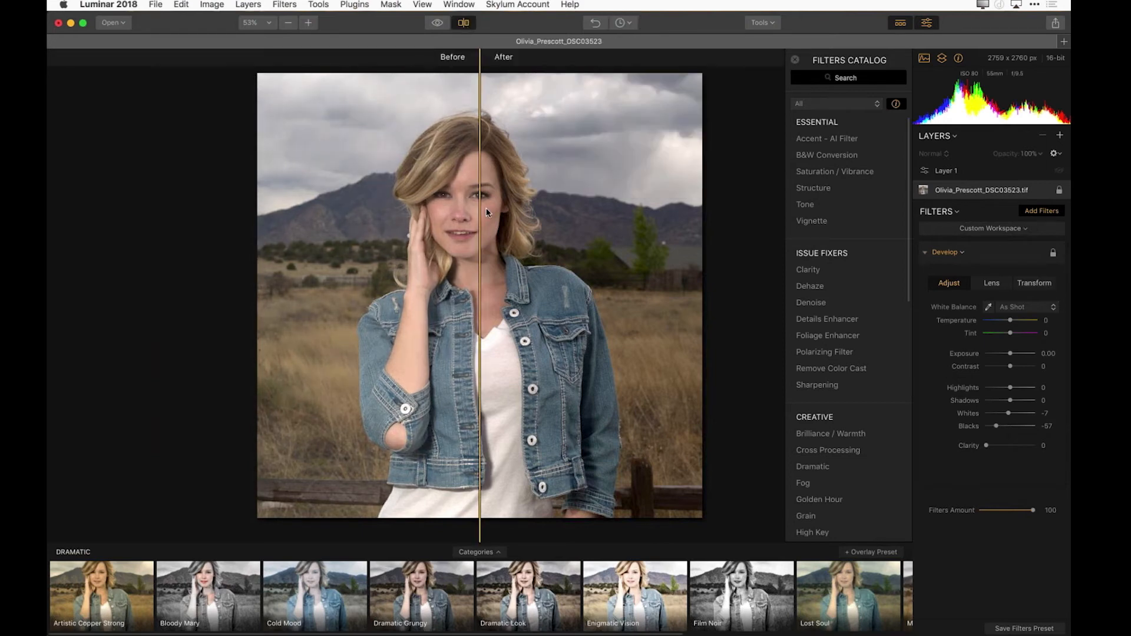
- Sweep the before/after divider across the woman's face, and turn off the split comparison
drag(410, 209, 525, 226)
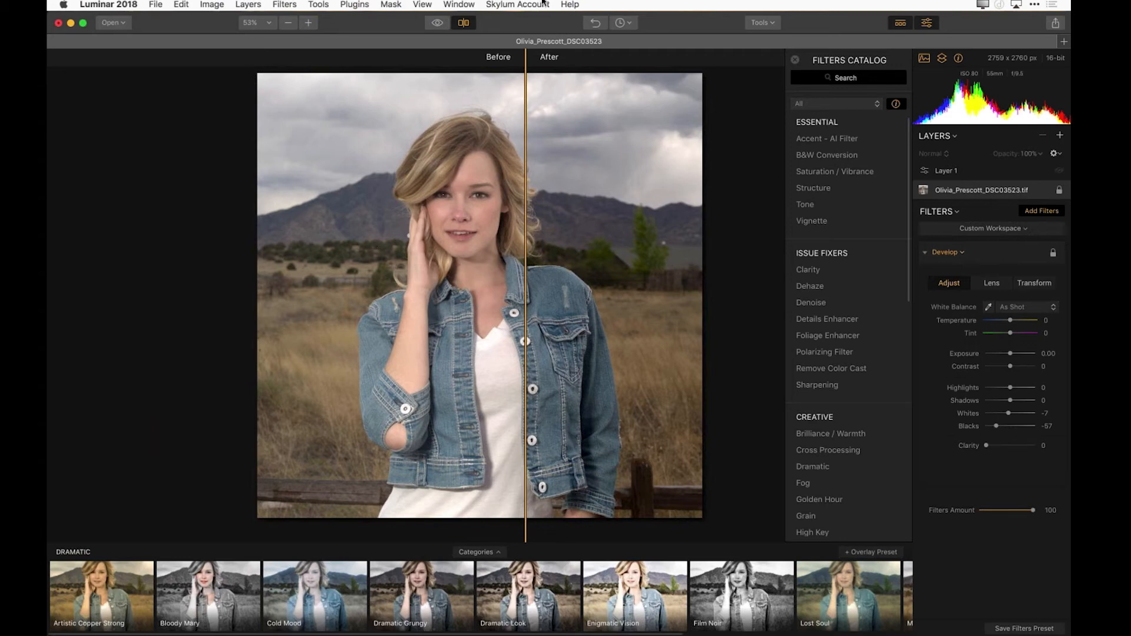
click(465, 23)
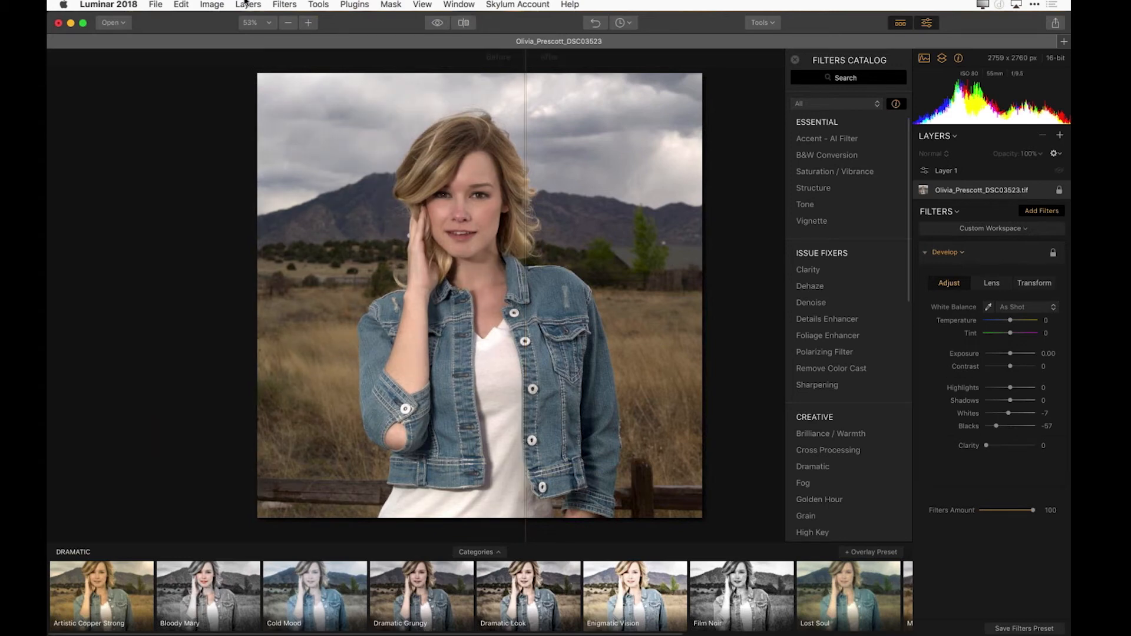
- Save the portrait document as a separate version with "_first cut" appended to its file name
click(155, 6)
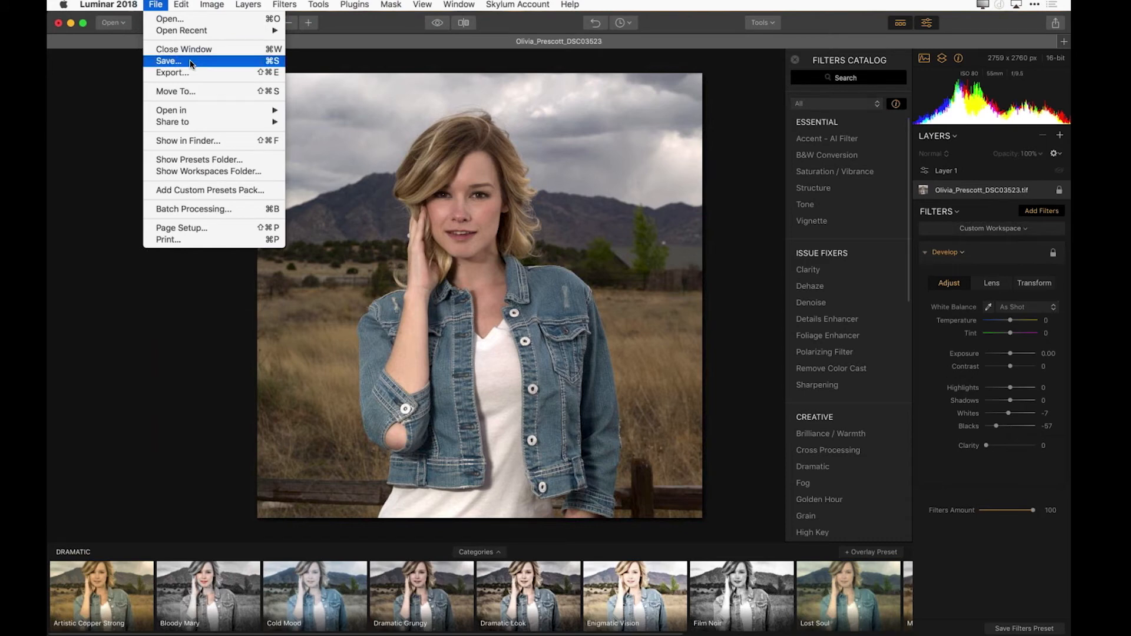
click(196, 96)
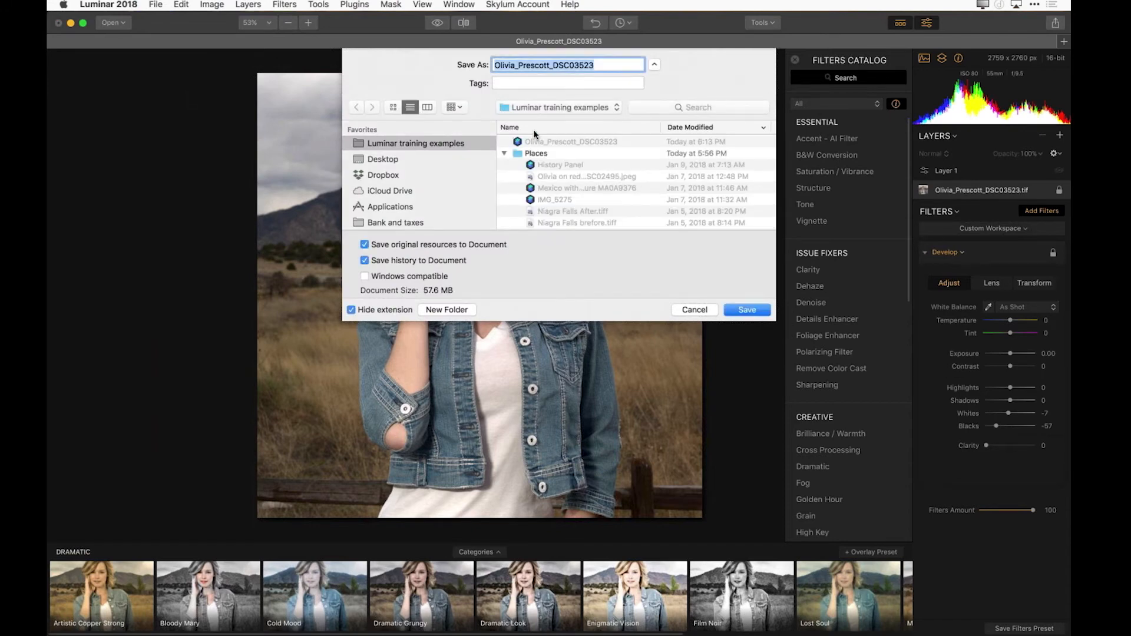
click(602, 63)
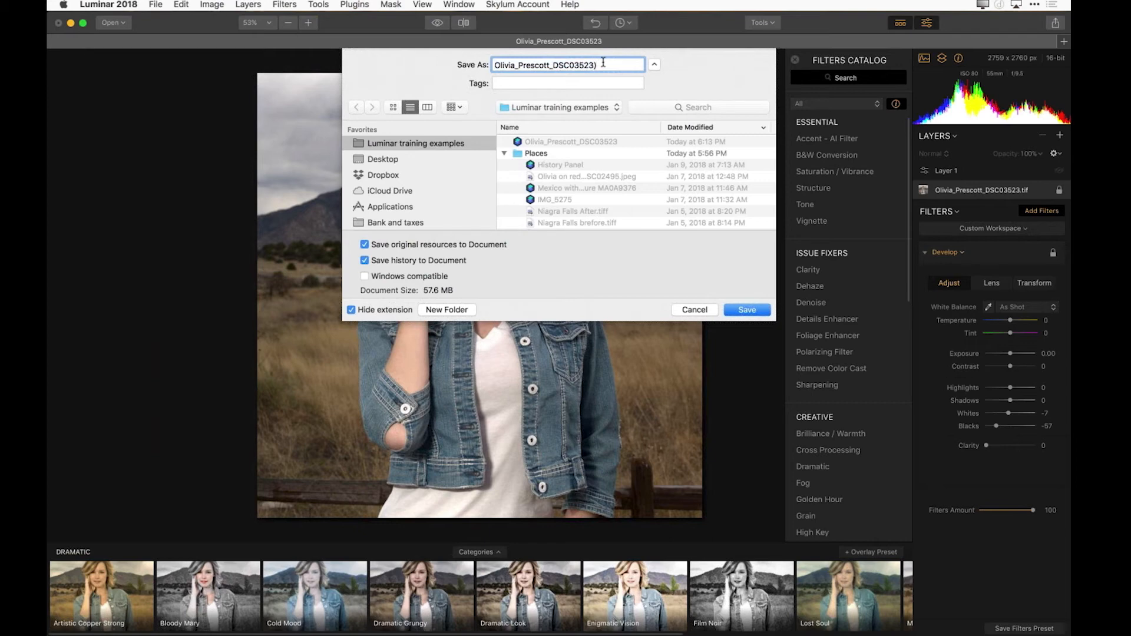
key(BackSpace)
text(_first cut)
click(747, 310)
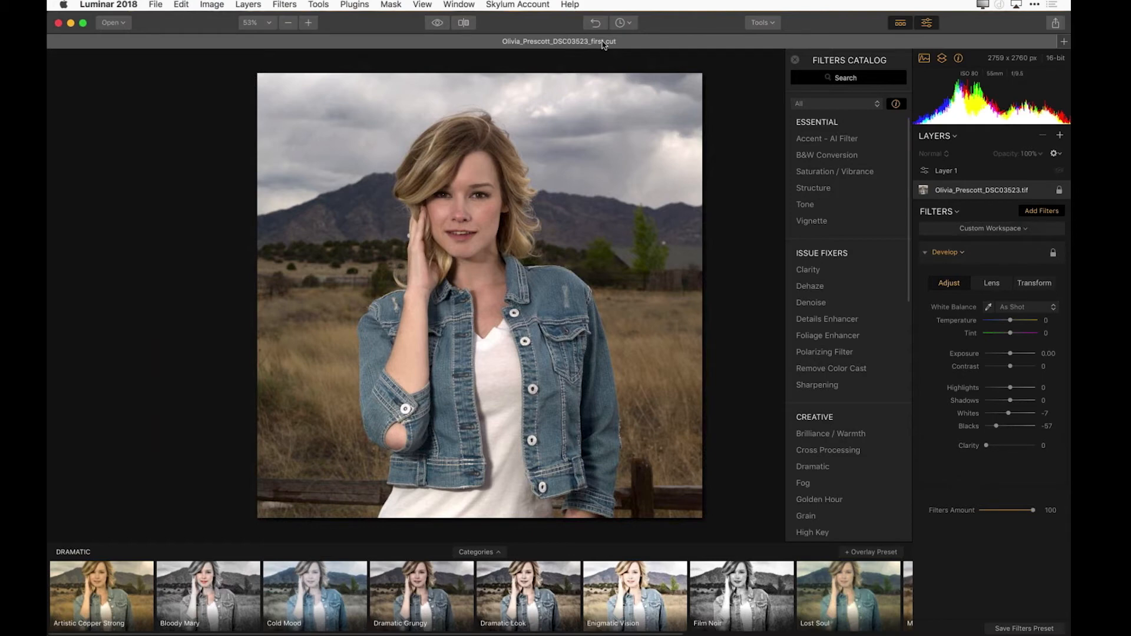
- Reopen the original DSC03523 portrait document from the recent files, and switch back to the "first cut" version
click(155, 5)
mouse_move(174, 34)
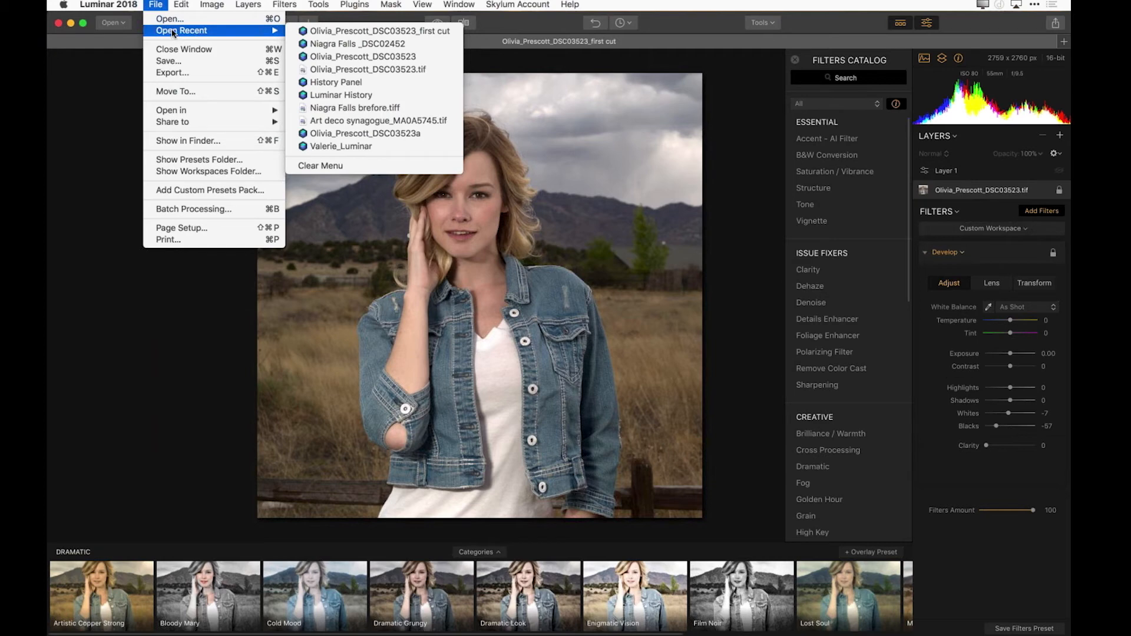
click(370, 56)
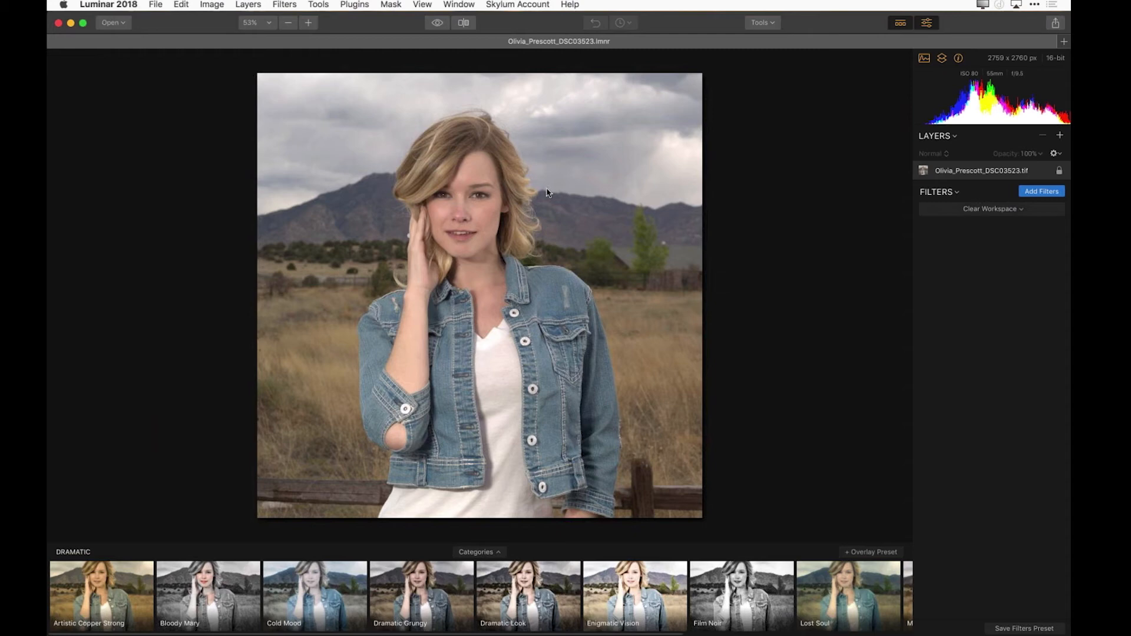
click(458, 4)
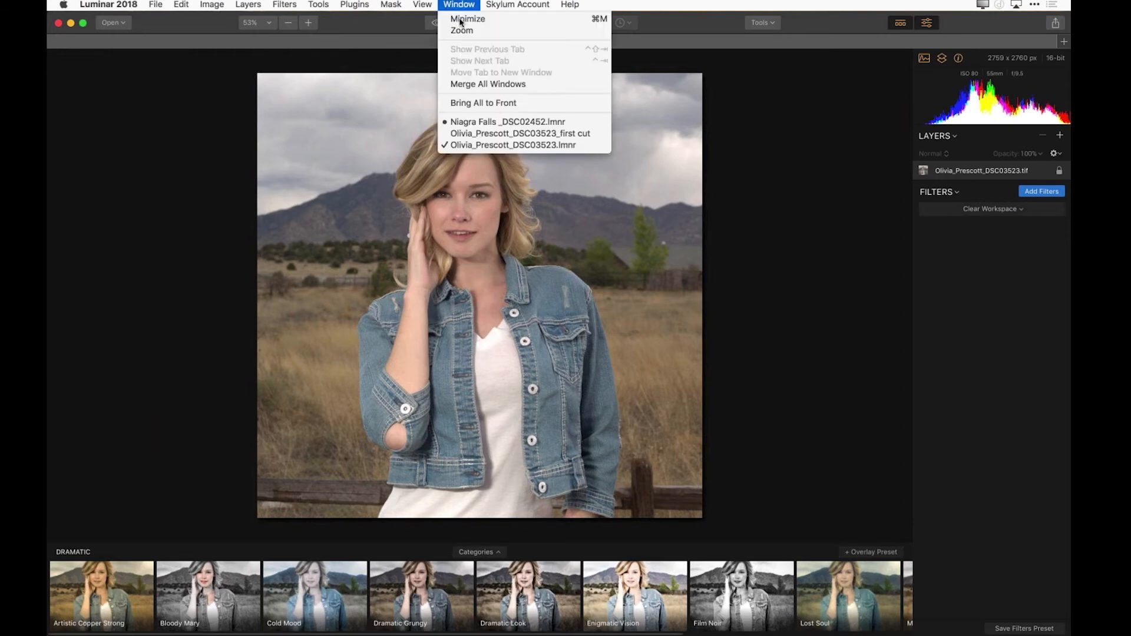
click(483, 134)
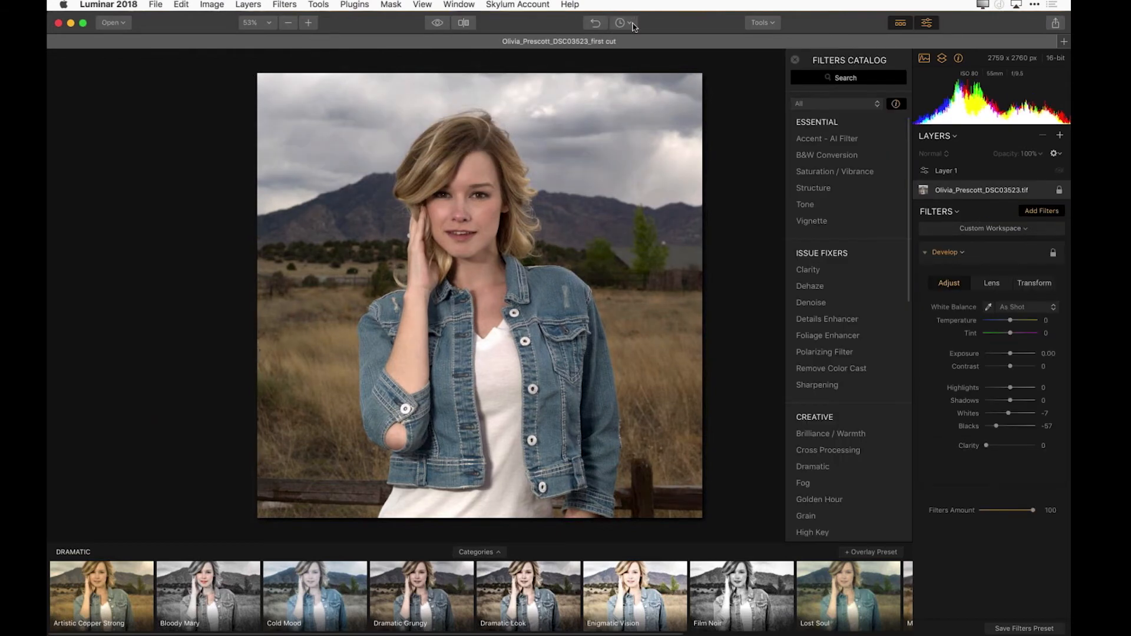
- Return the edit history to "Preset Classic B&W: Activated", and set Layer 1's opacity to 45%
click(632, 25)
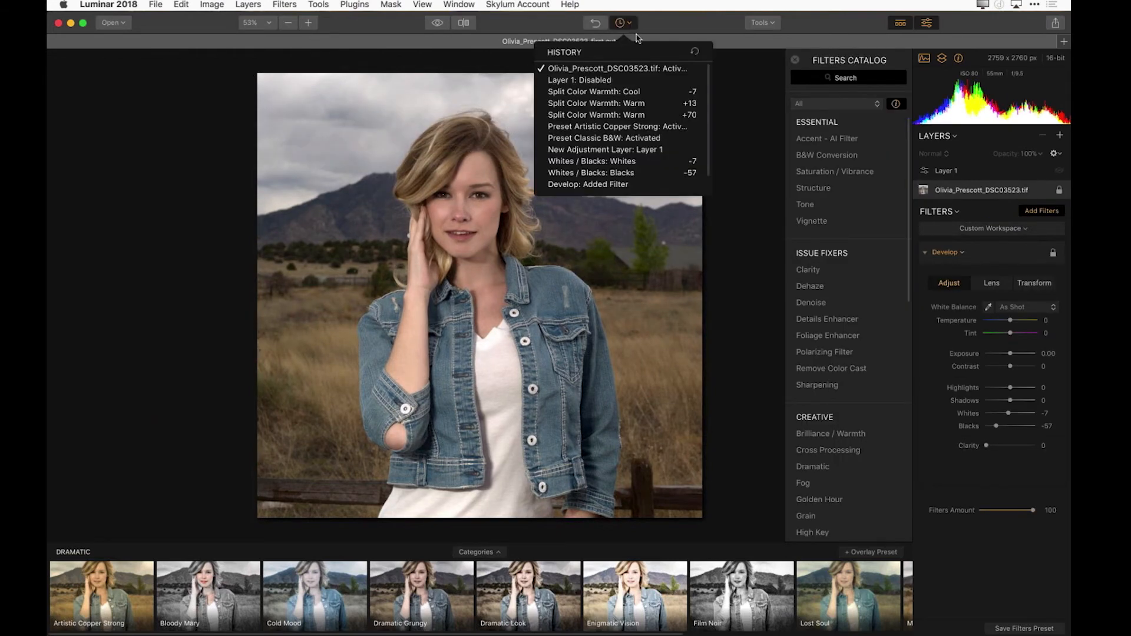
click(611, 139)
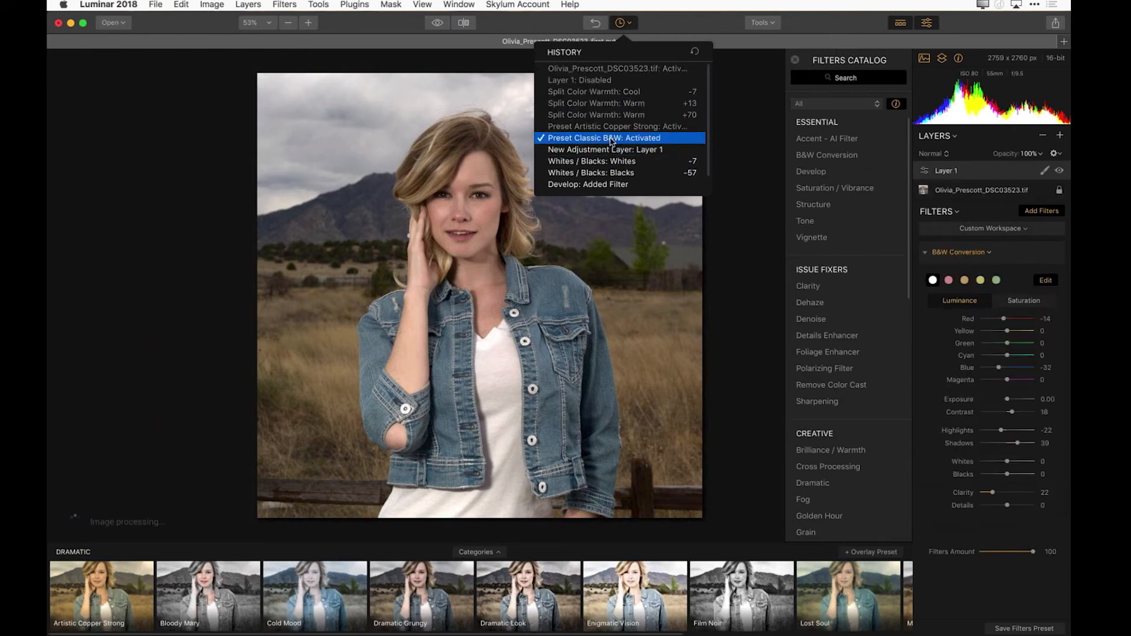
click(1028, 154)
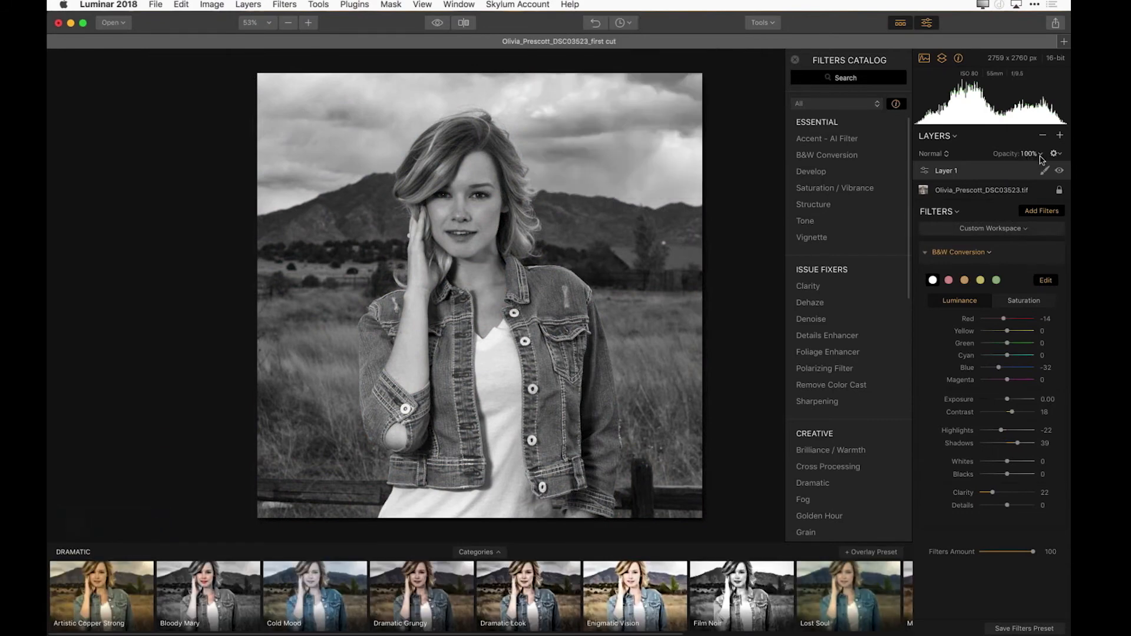
click(1040, 155)
click(1031, 165)
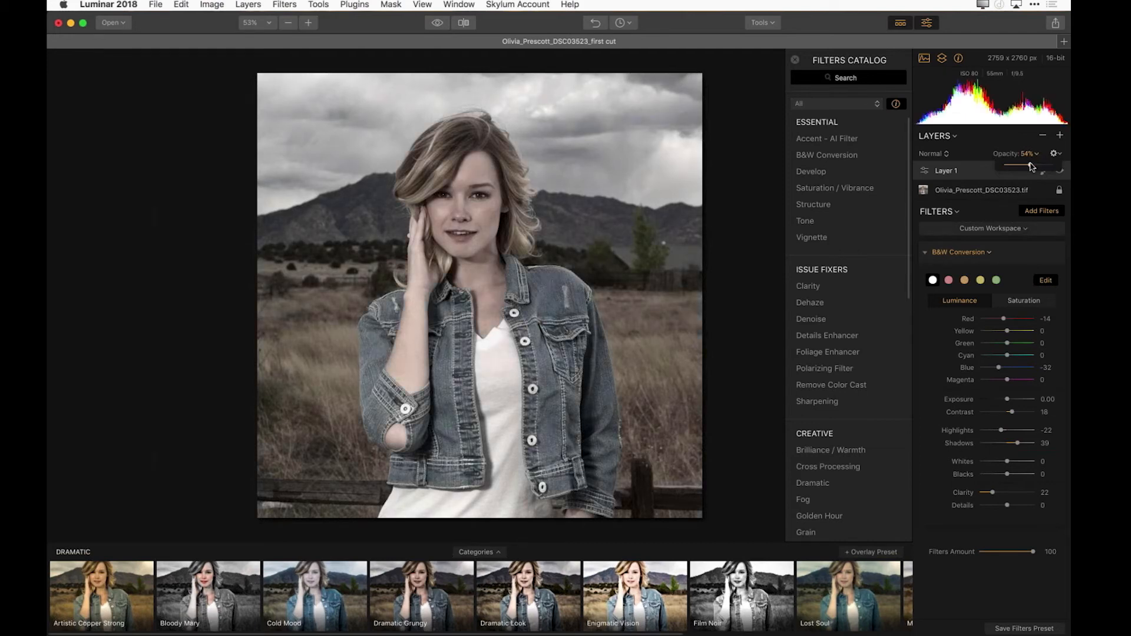
drag(1031, 166, 1027, 167)
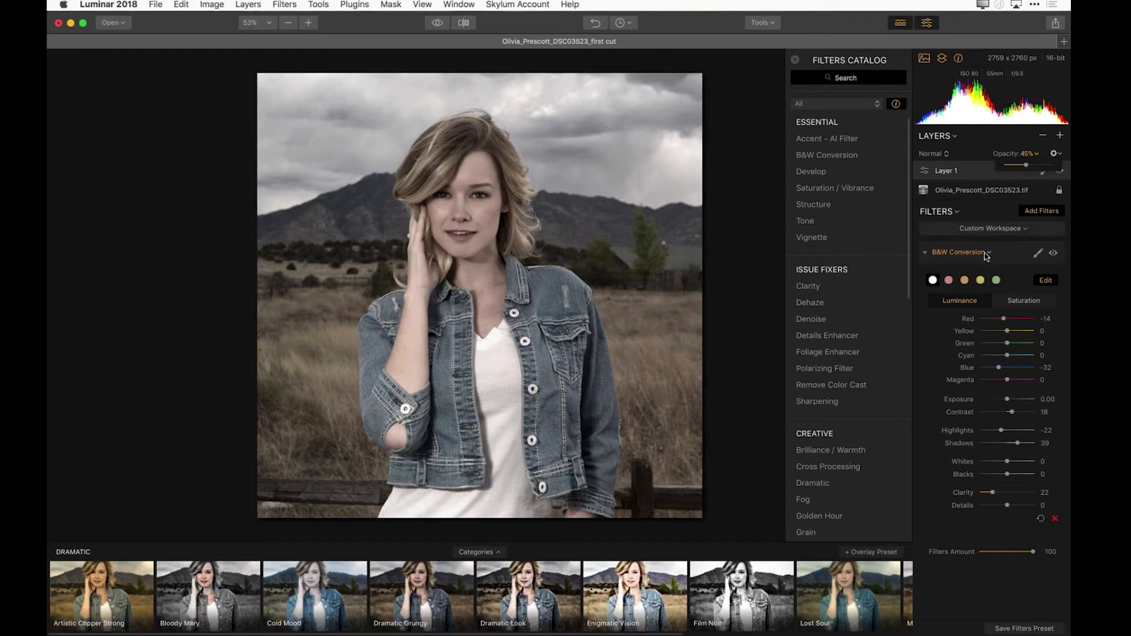
- Preview blend modes such as Soft Light on Layer 1, and leave the mode at Normal
click(946, 158)
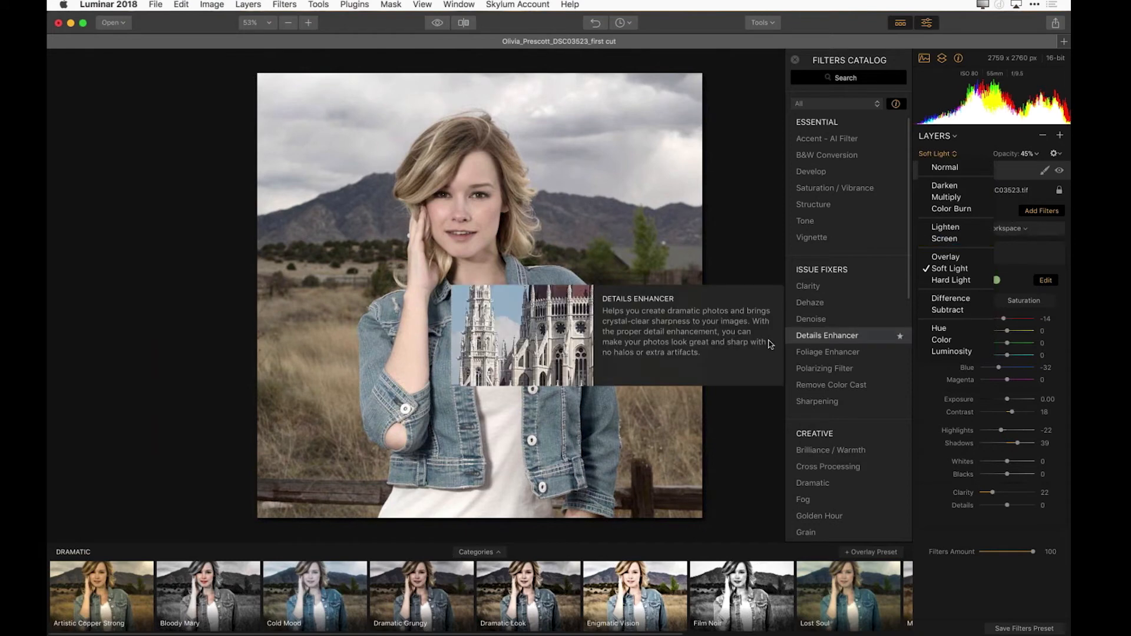
click(730, 140)
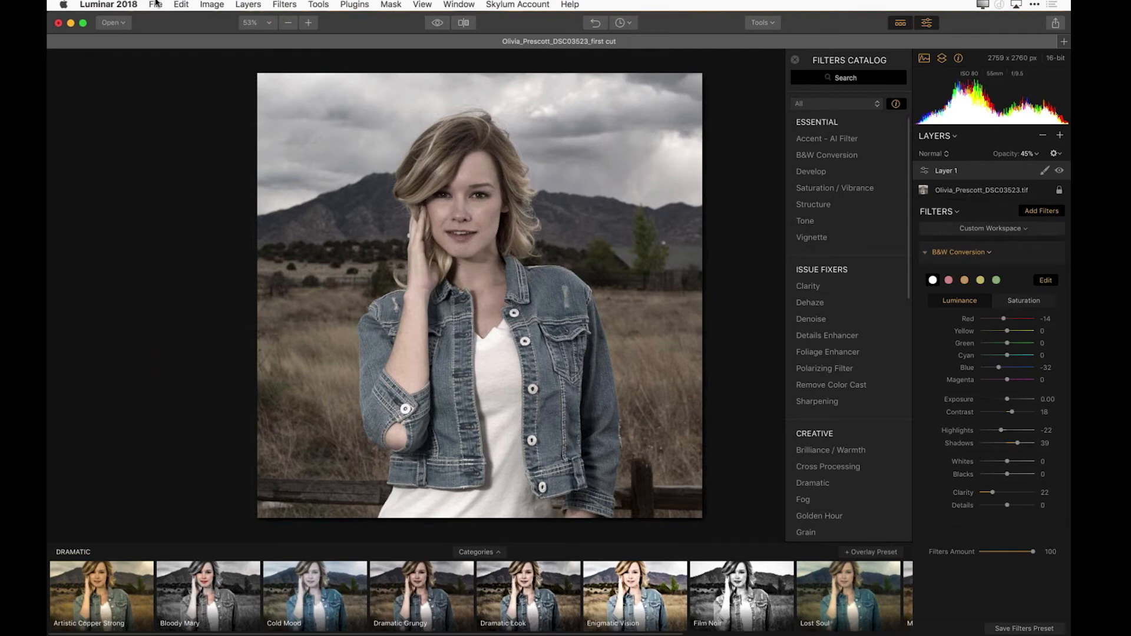
- Save the edited portrait as another version, replacing "first" with "2nd" so the file name ends in "_2nd cut"
click(156, 3)
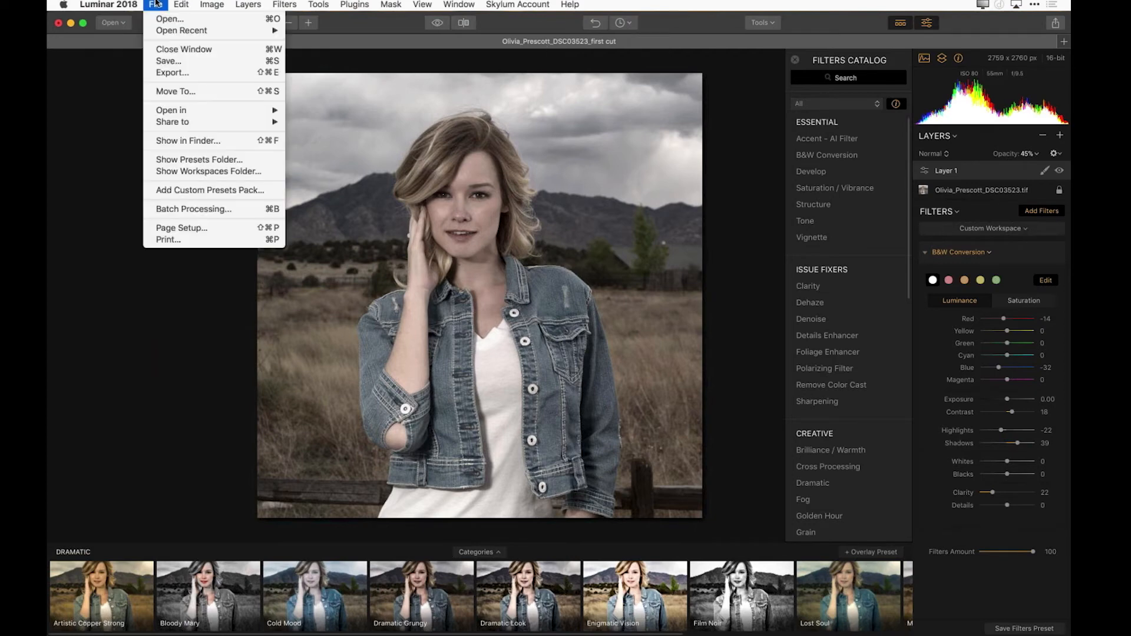
click(164, 90)
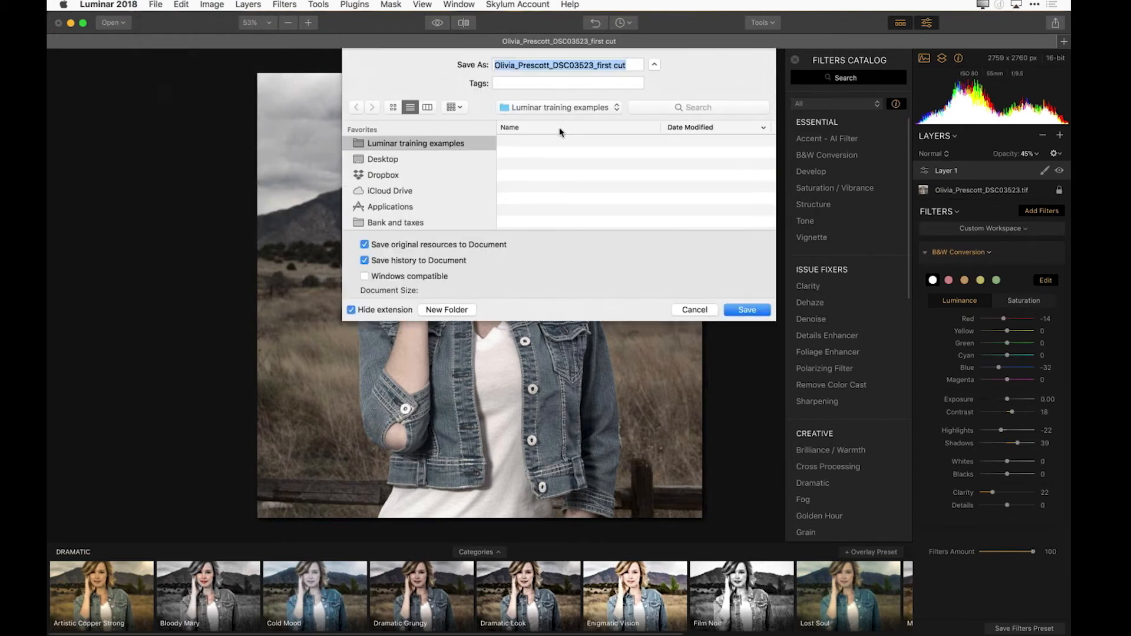
click(601, 64)
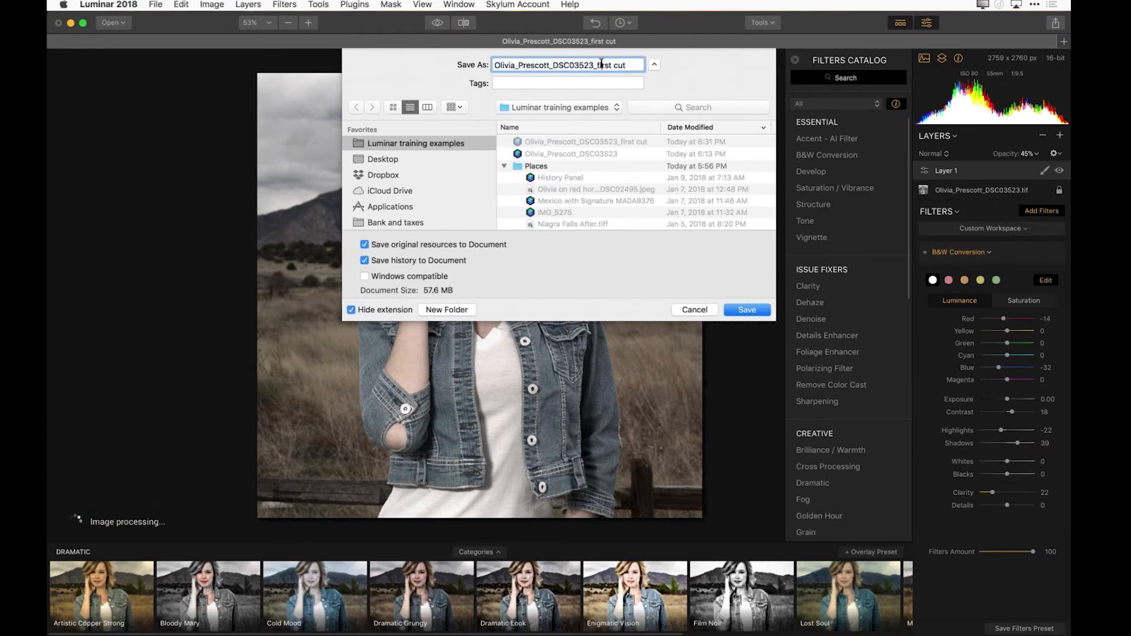
double_click(601, 64)
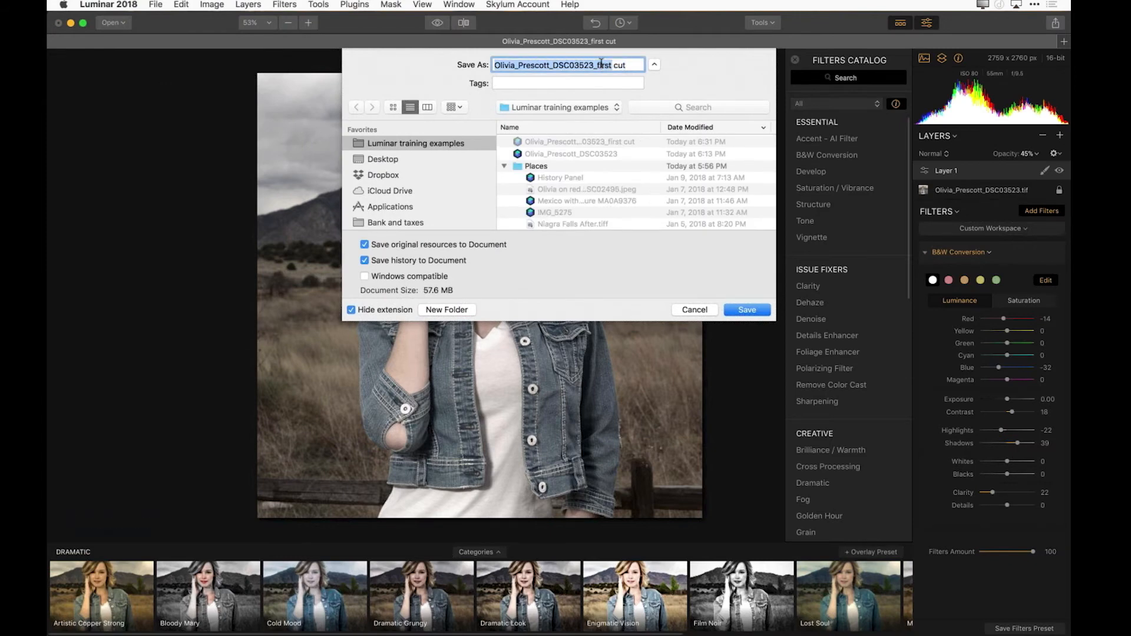
click(601, 65)
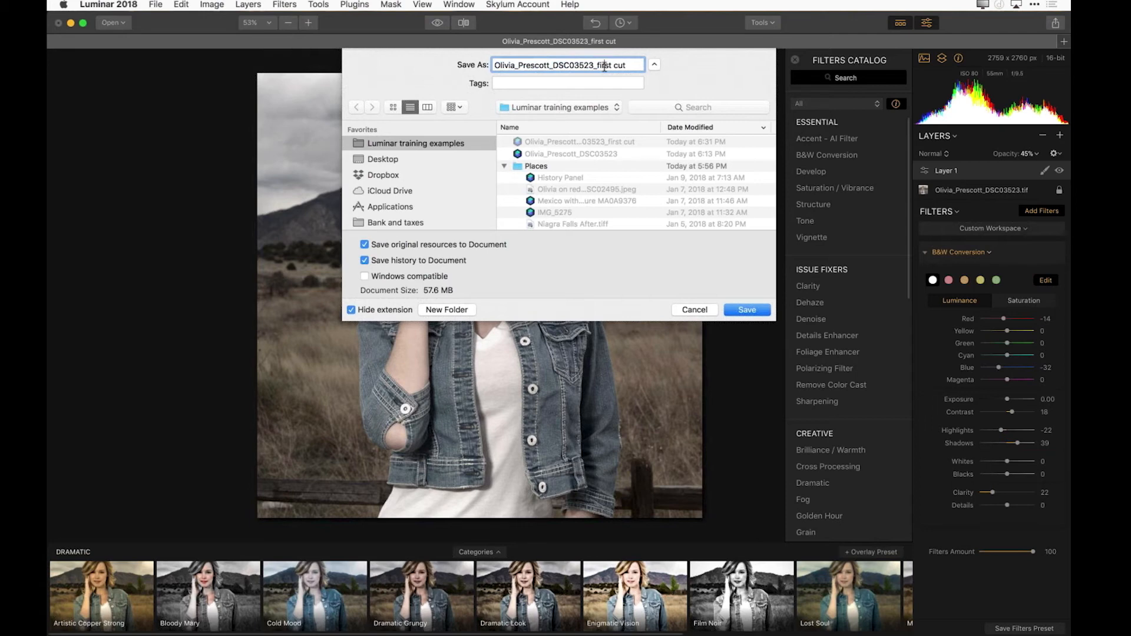
drag(606, 66, 599, 66)
key(BackSpace)
key(Delete)
key(Delete)
text(2nd)
click(747, 310)
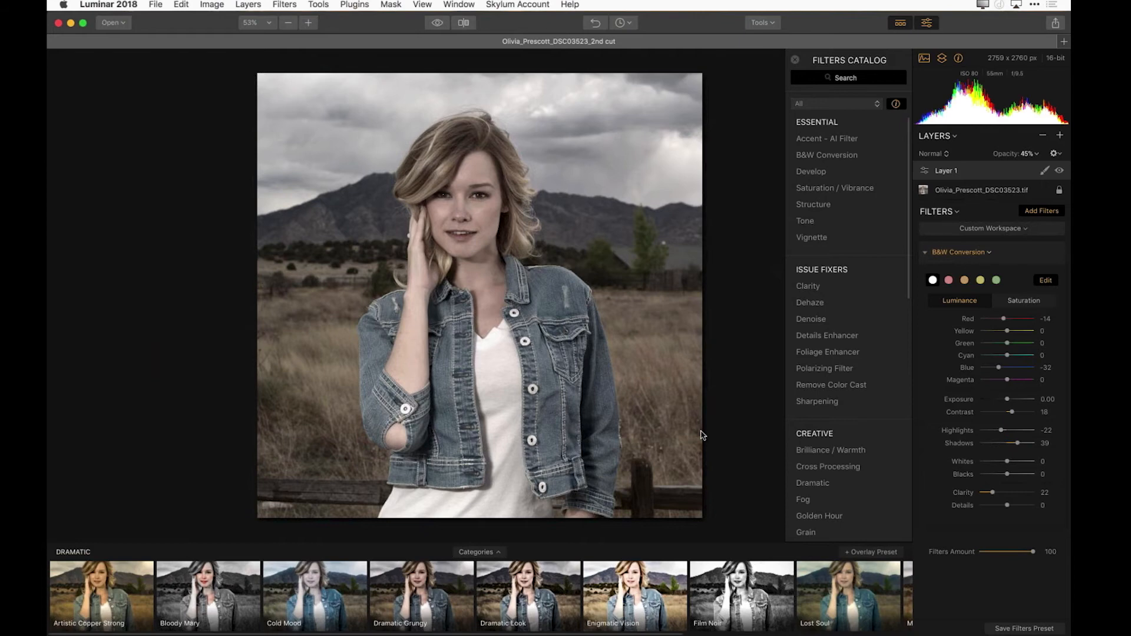
- Switch to Finder, collapse the Faces and Places folders in Luminar training examples, and locate the saved "first cut" document
click(156, 4)
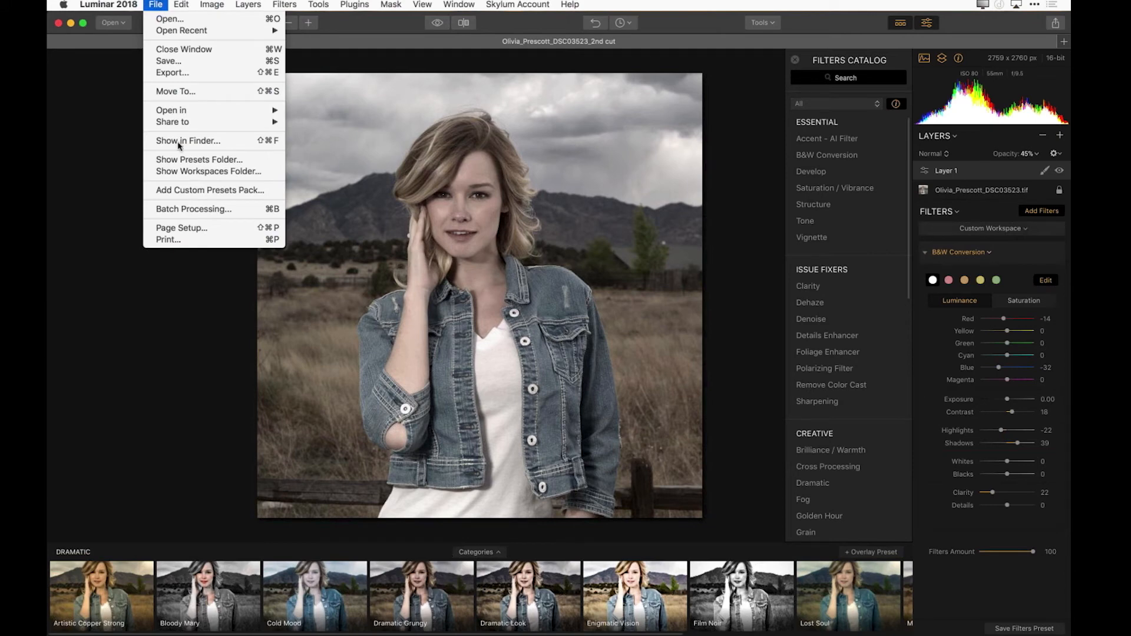
mouse_move(109, 5)
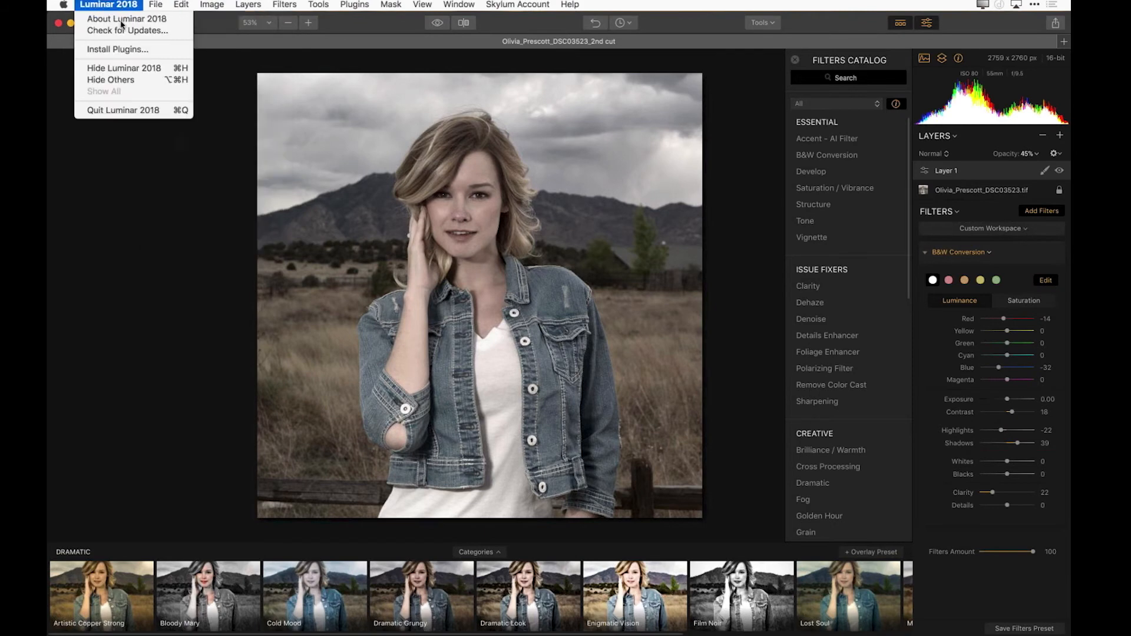
click(130, 71)
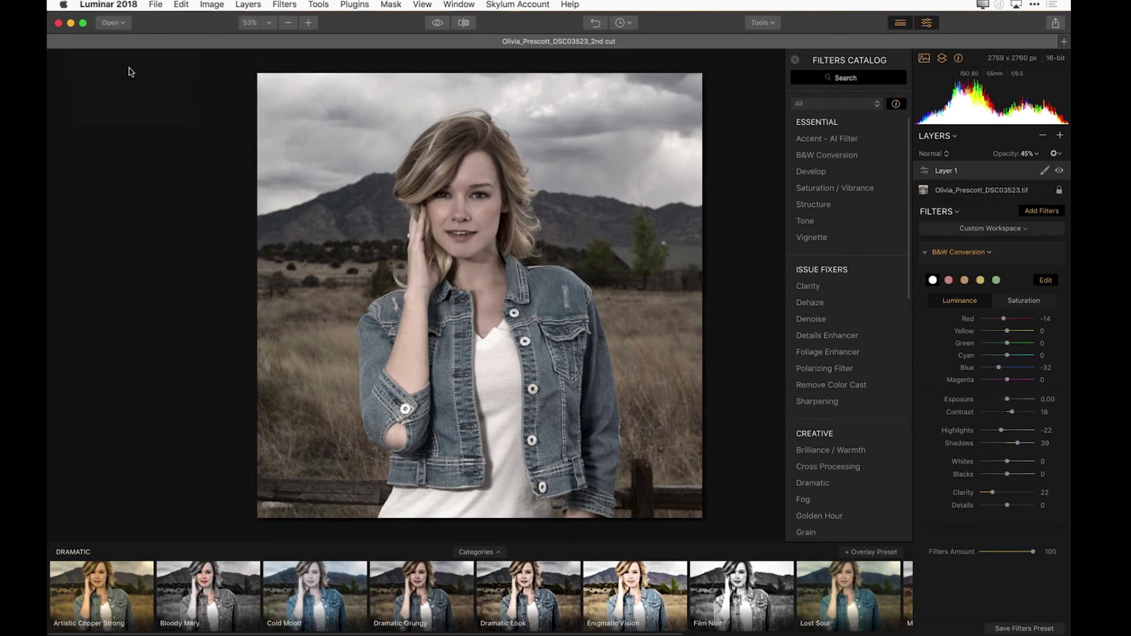
click(291, 188)
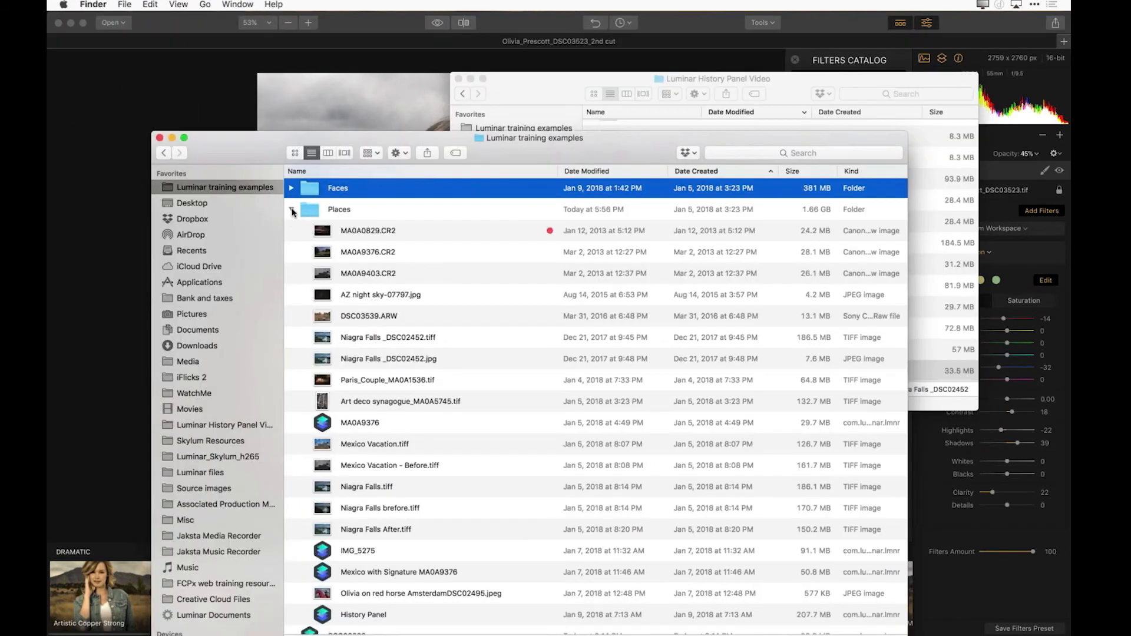
click(291, 210)
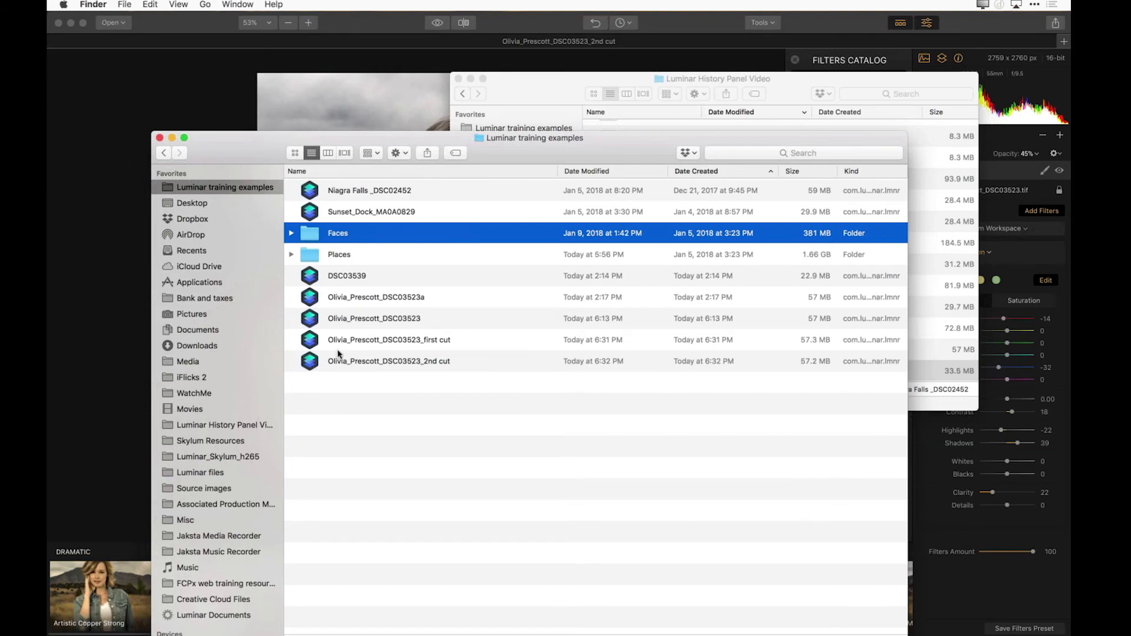
click(367, 342)
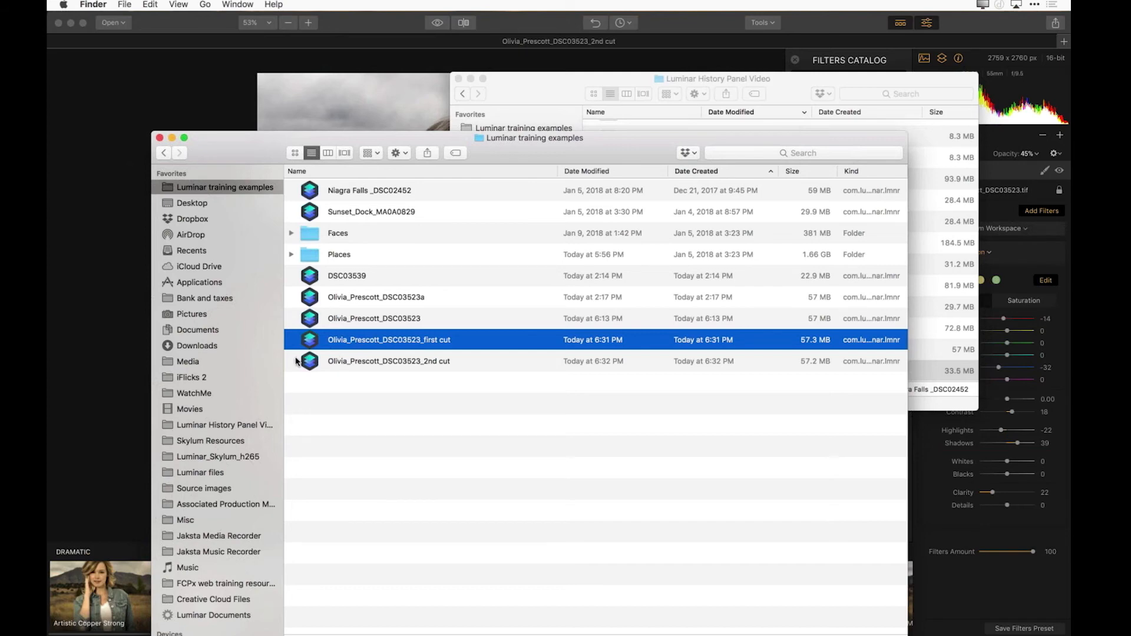
- Switch back to Luminar and review the edit history of the "2nd cut" document
click(118, 405)
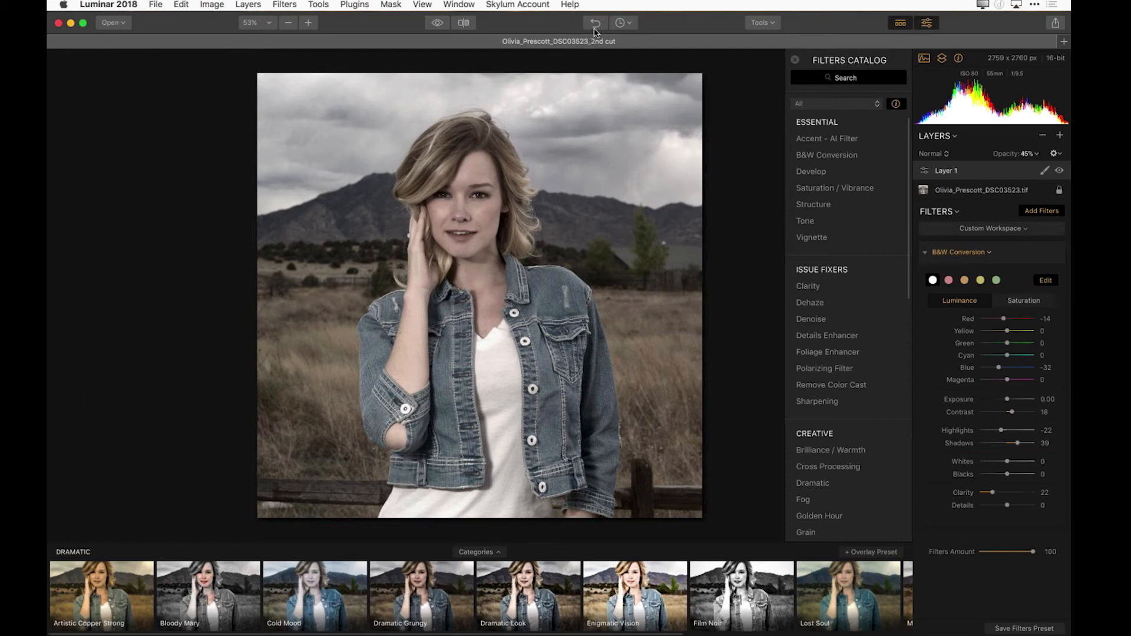
click(630, 26)
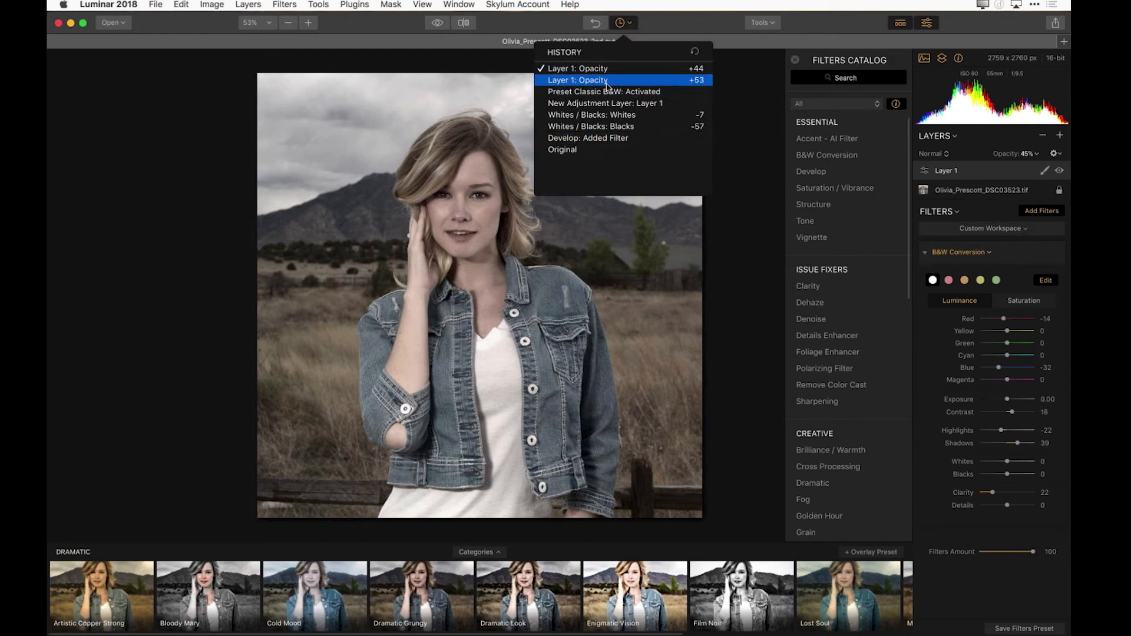
click(542, 30)
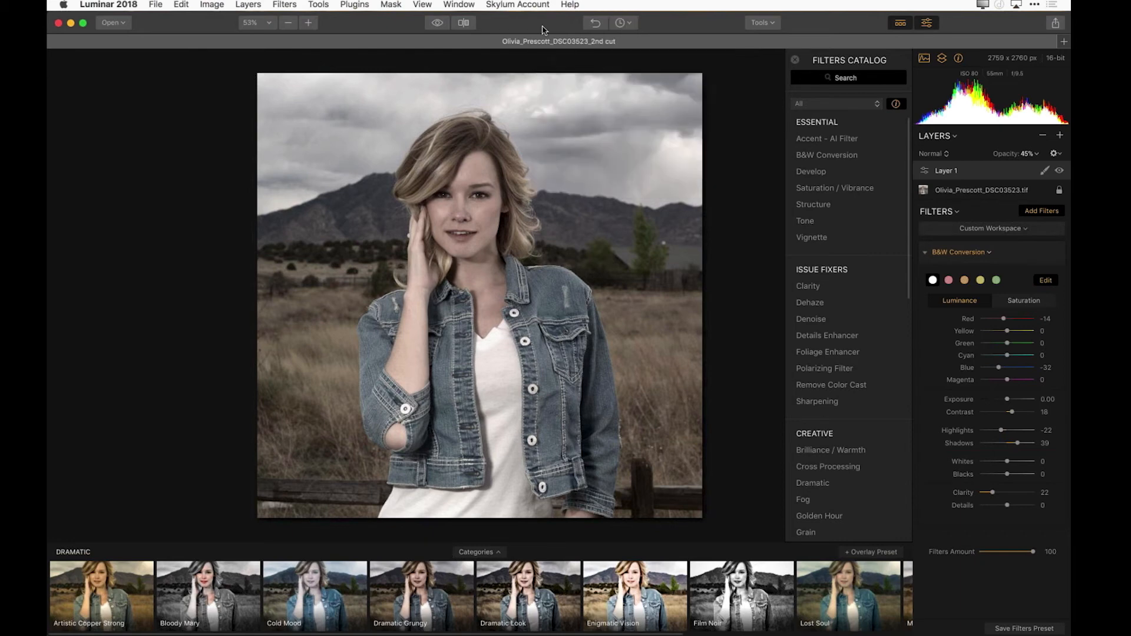
- Undo both opacity changes on Layer 1 to return to the Classic B&W preset state, and show the edit history
click(597, 23)
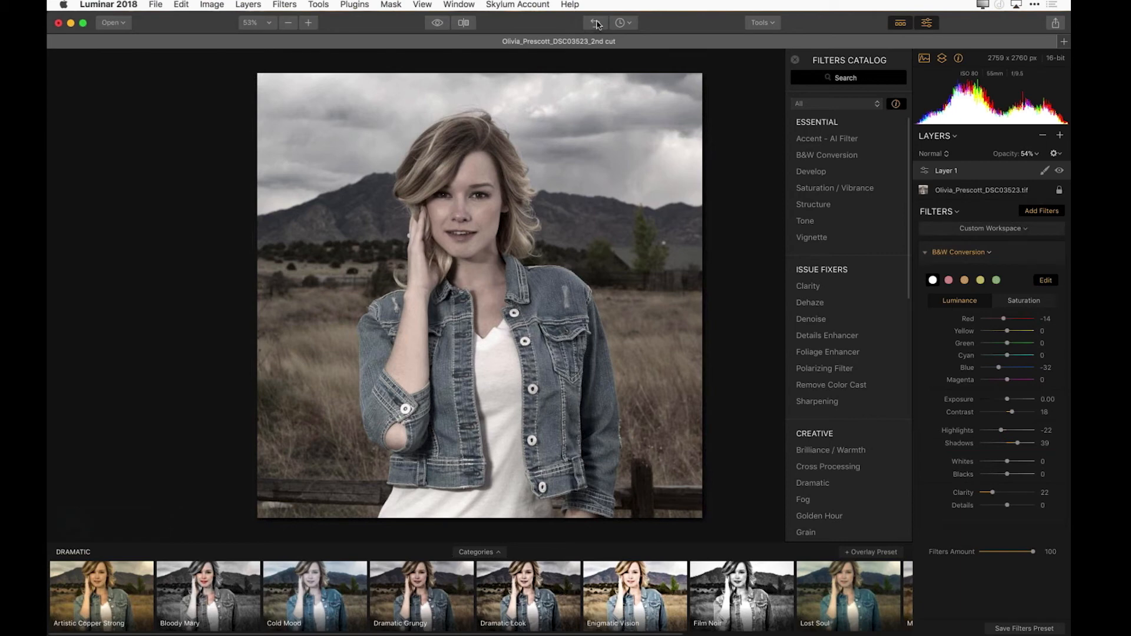
click(597, 24)
click(597, 23)
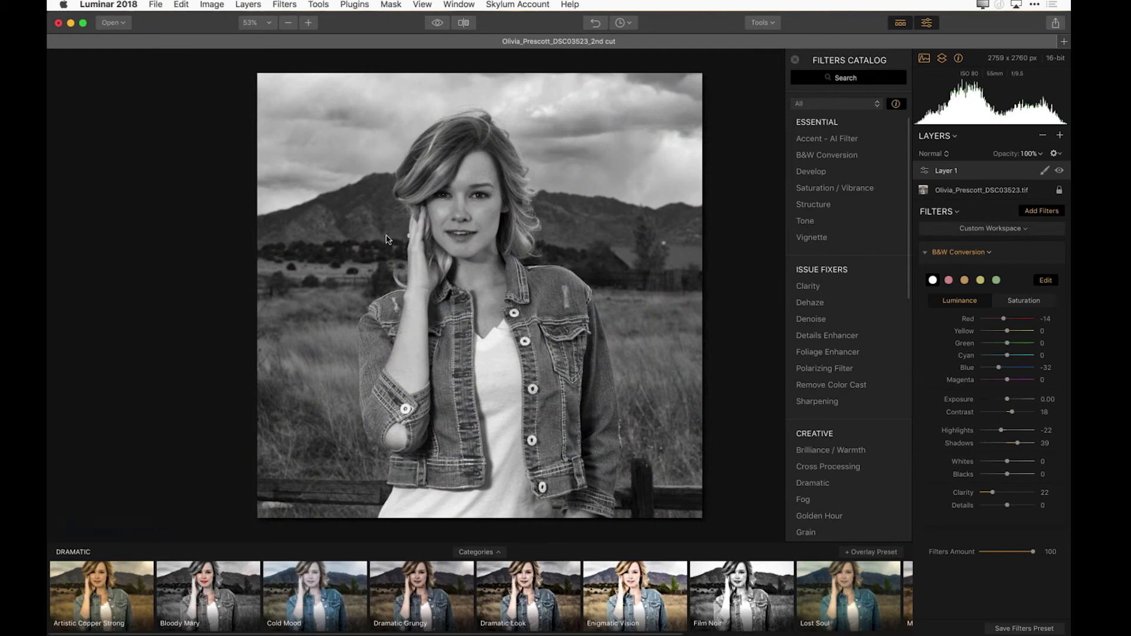
click(631, 25)
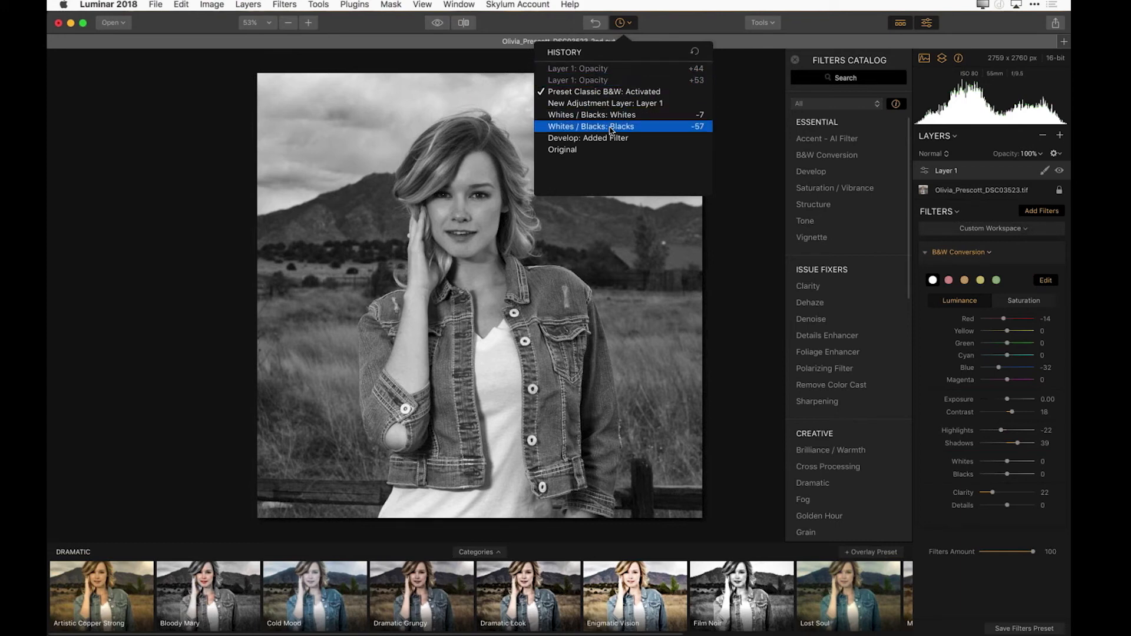
- Close the edit history, review the available undo and redo commands for the document, and show the edit history again
click(567, 27)
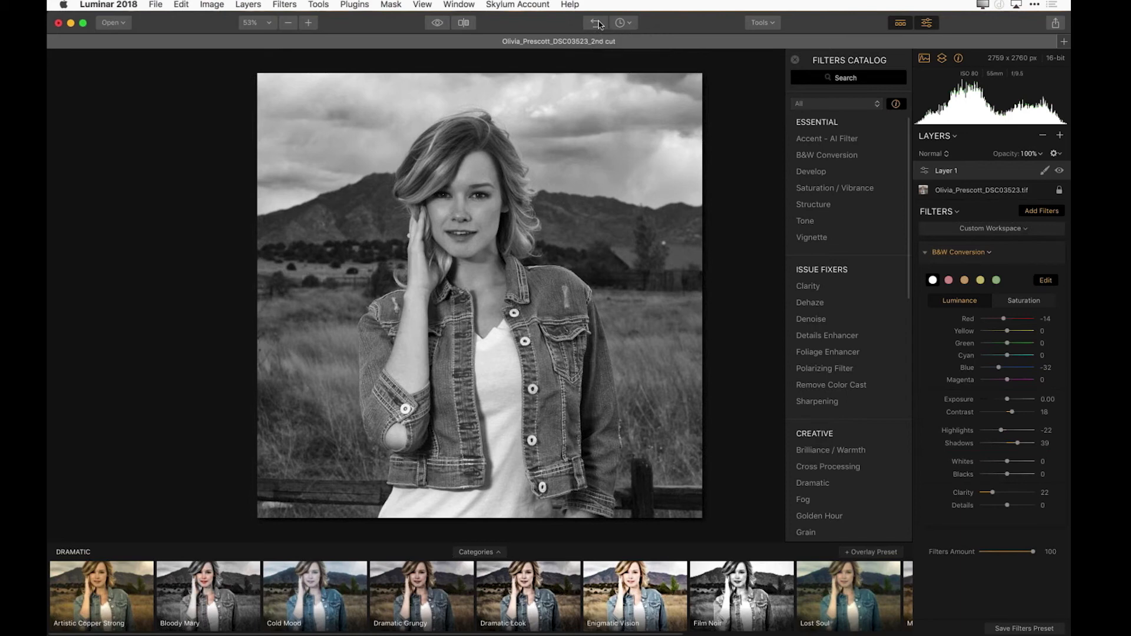
click(180, 5)
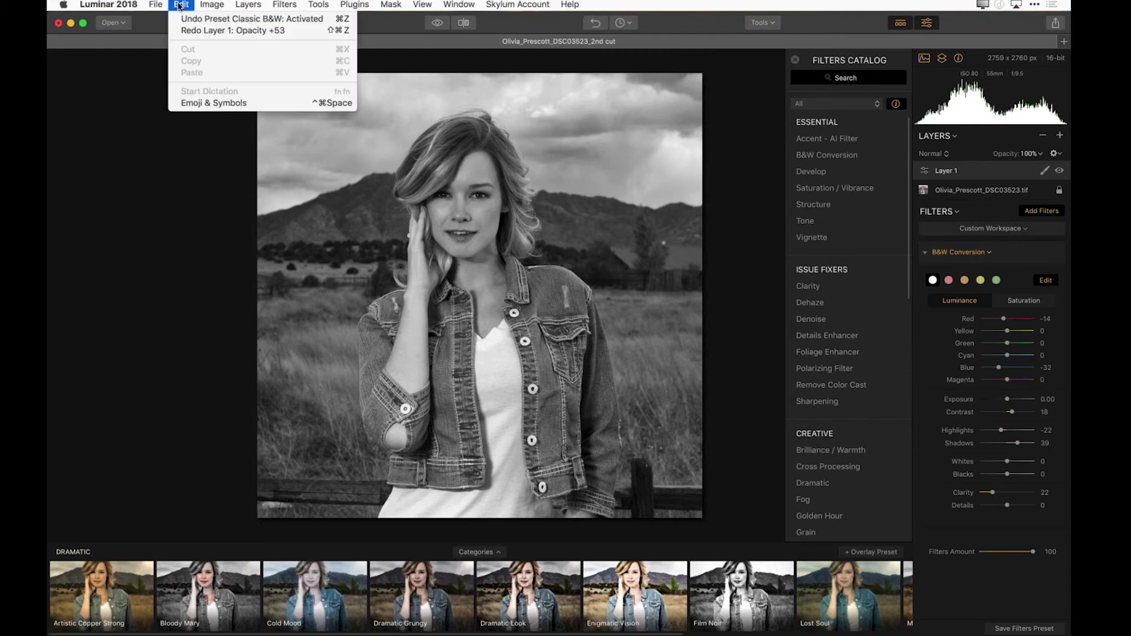
click(156, 3)
click(156, 4)
mouse_move(197, 6)
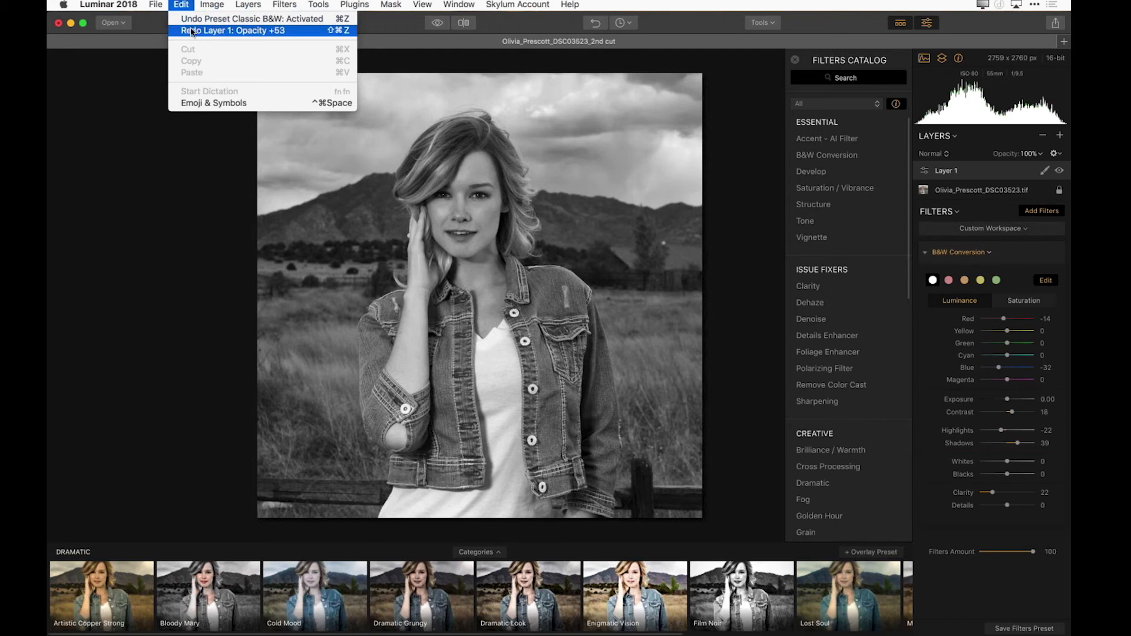
click(171, 275)
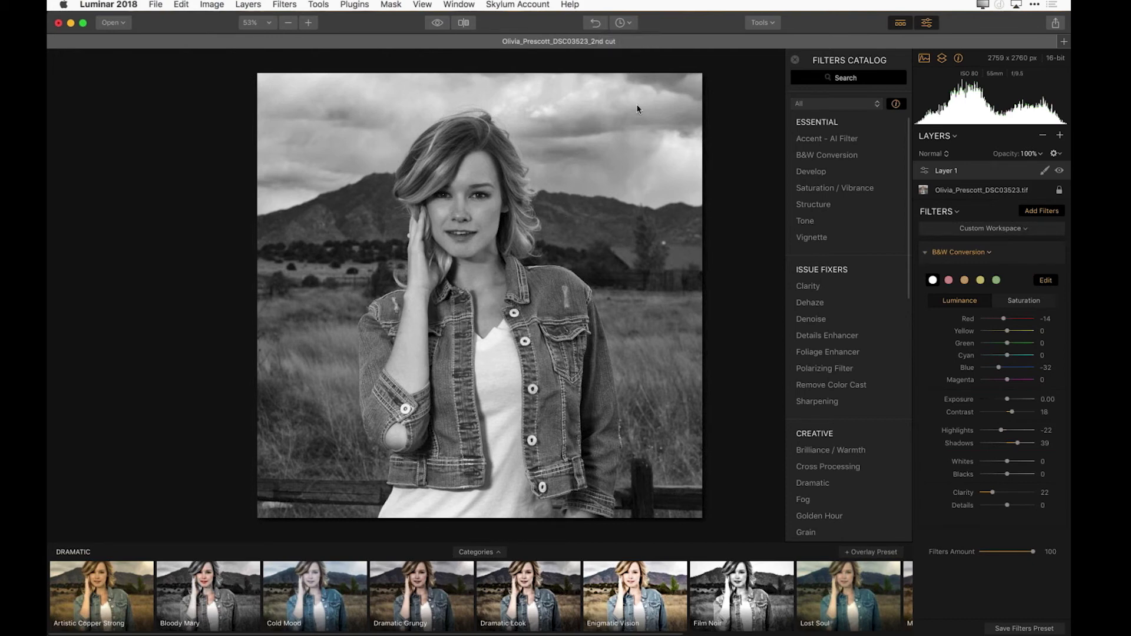
click(631, 24)
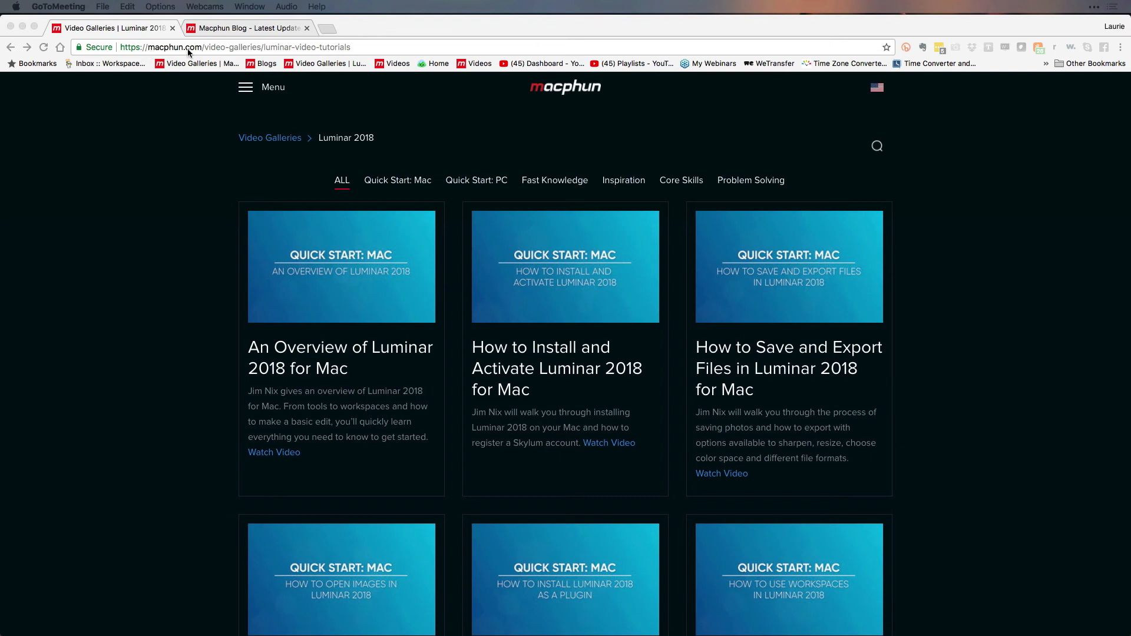
- Switch to Chrome and load the macphun.com home page in place of the video gallery
click(224, 47)
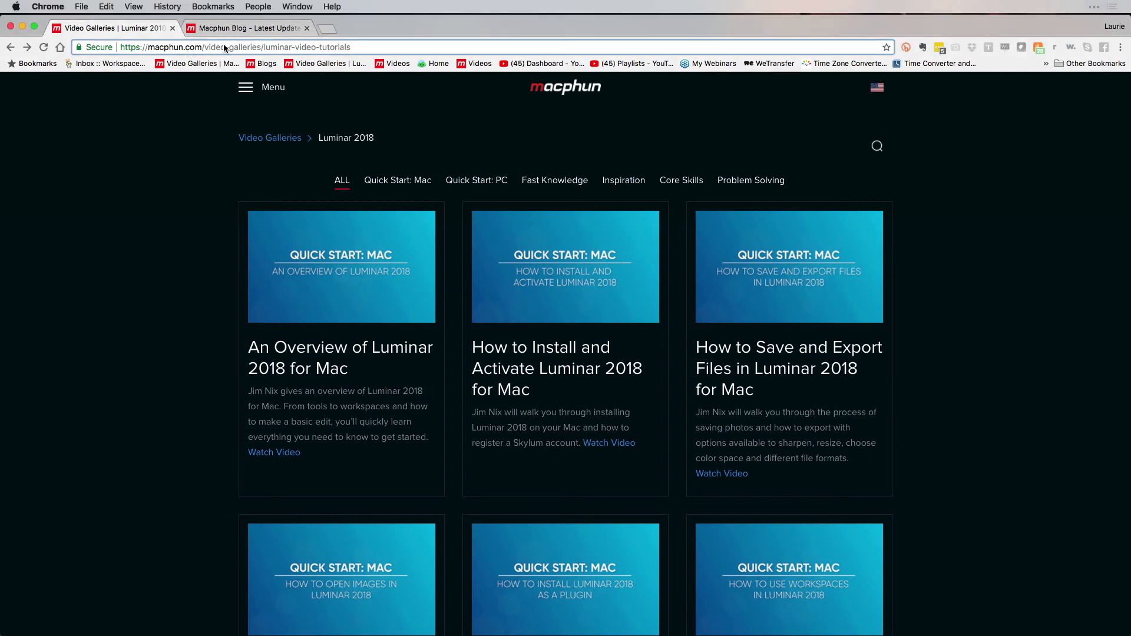
text(mac)
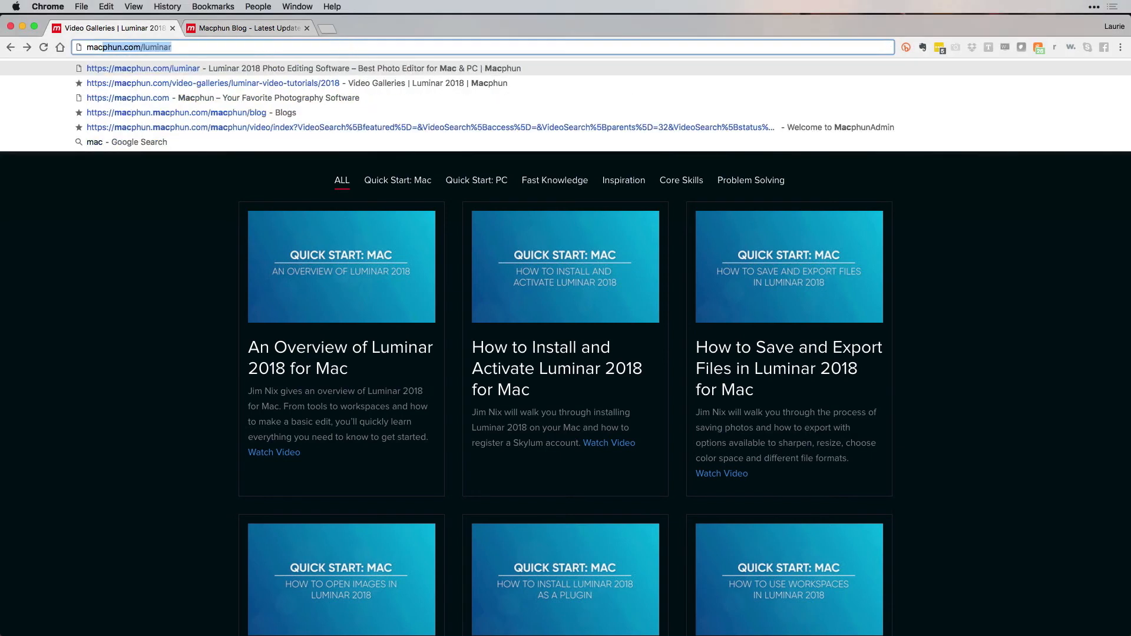
text(phun)
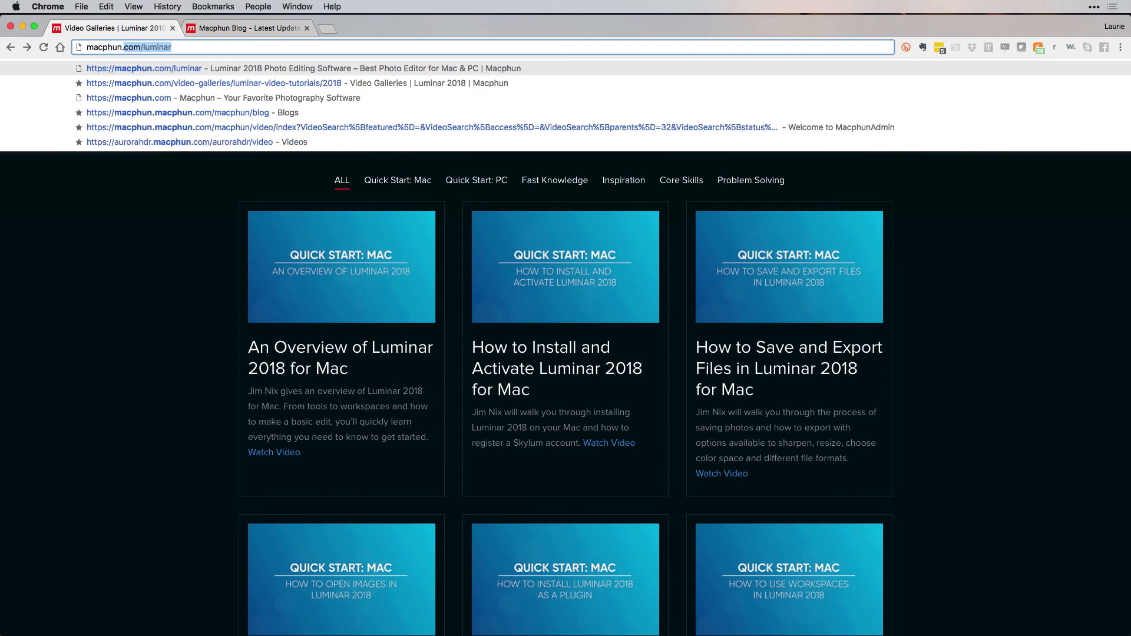
text(.com)
key(Delete)
key(Return)
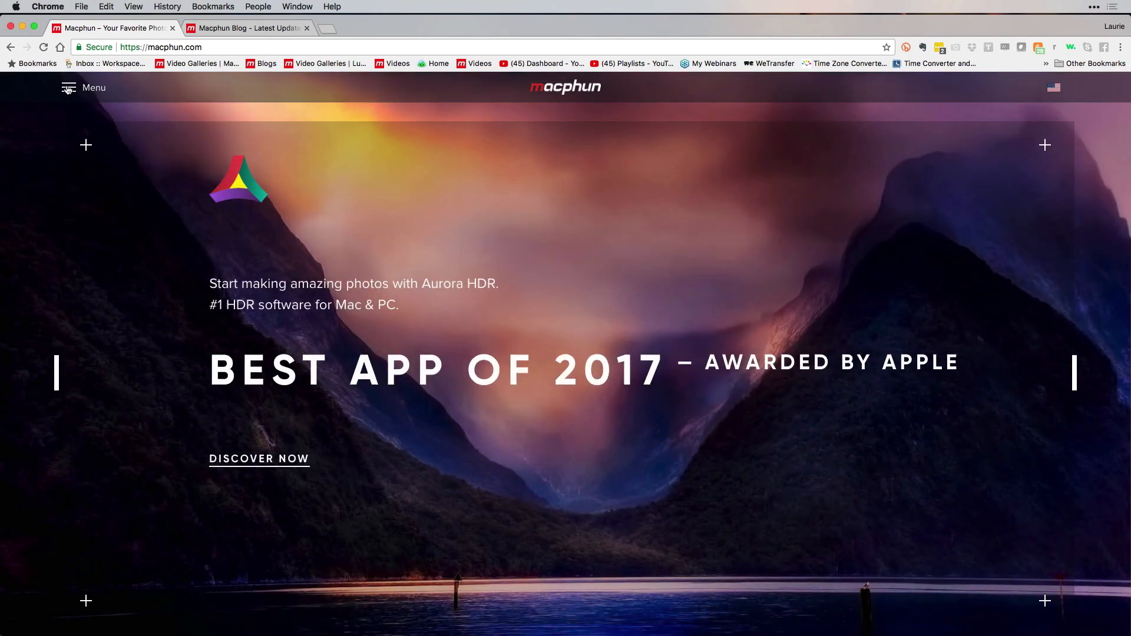
- Open the Luminar 2018 User Guide from the site navigation and reload the blank page
click(69, 88)
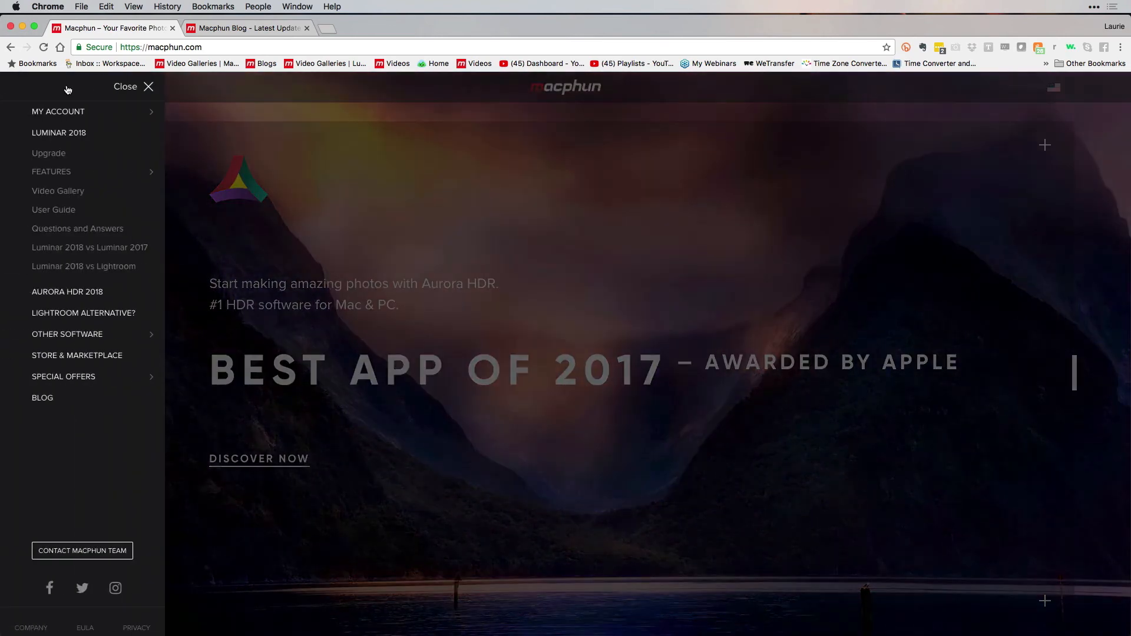
click(57, 211)
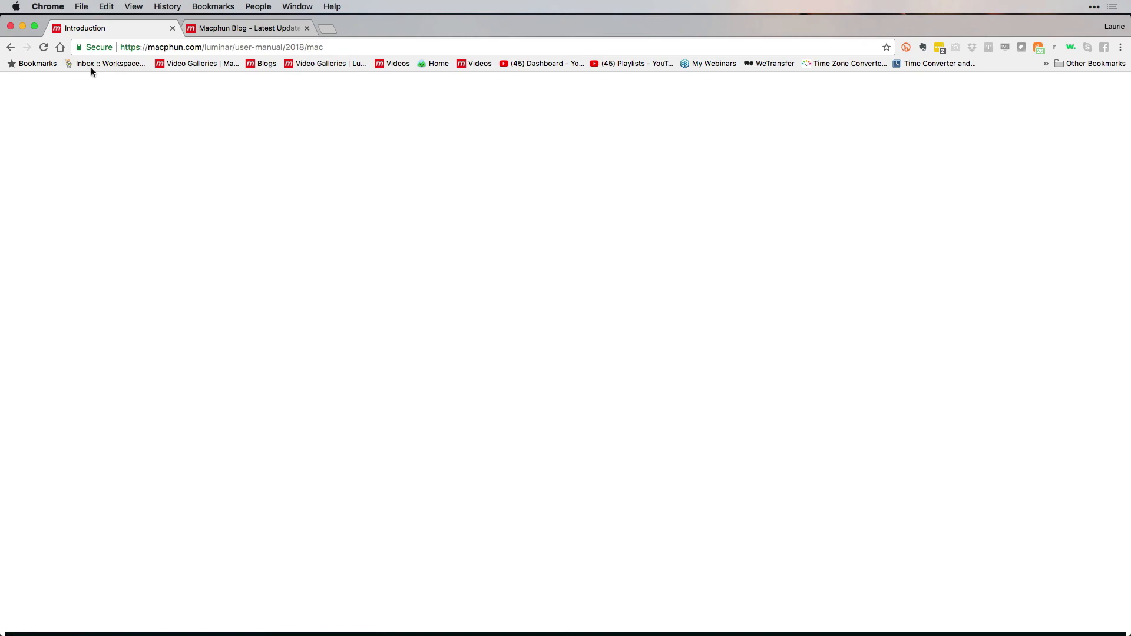
click(43, 48)
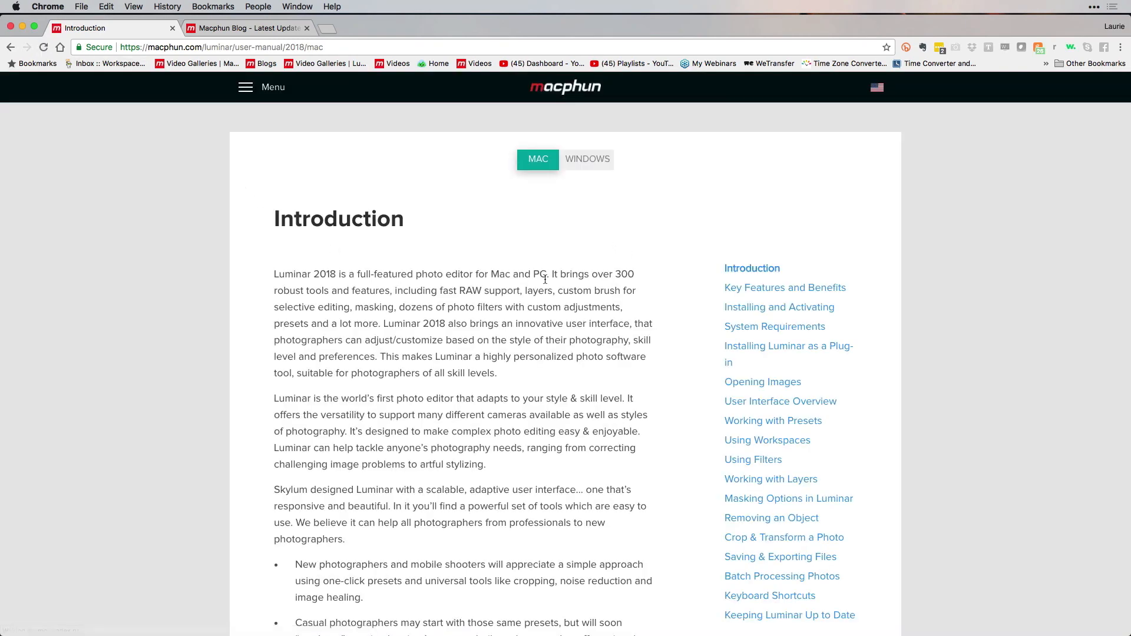
- Show the Windows version of the user guide and skim its Introduction page down to the PDF download link
click(590, 160)
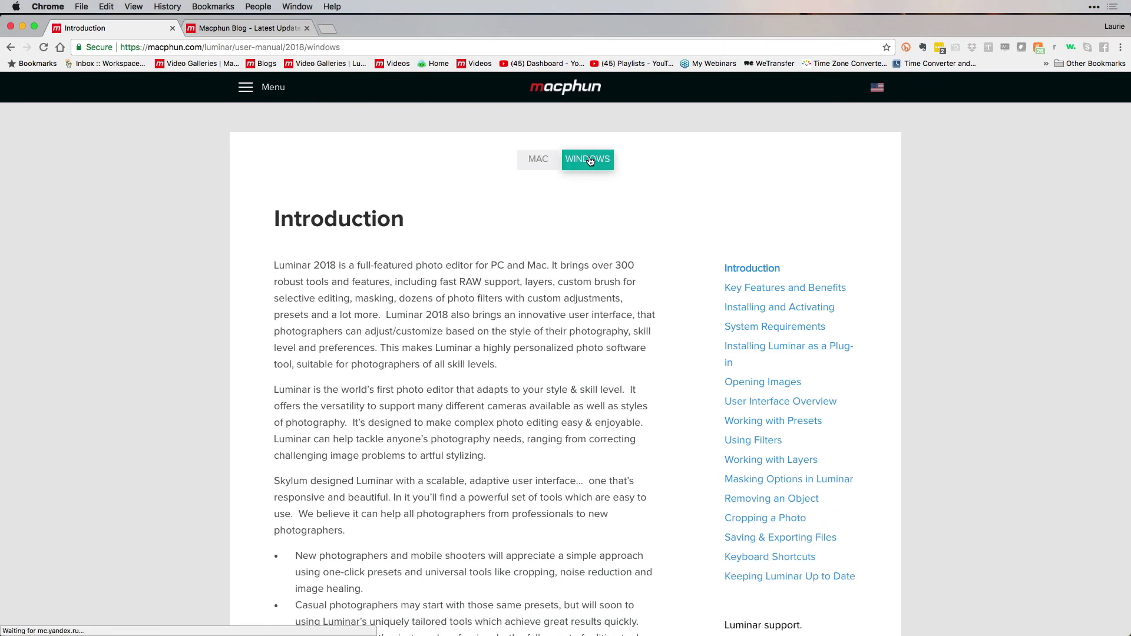
scroll(591, 335, down, 3)
scroll(592, 334, up, 2)
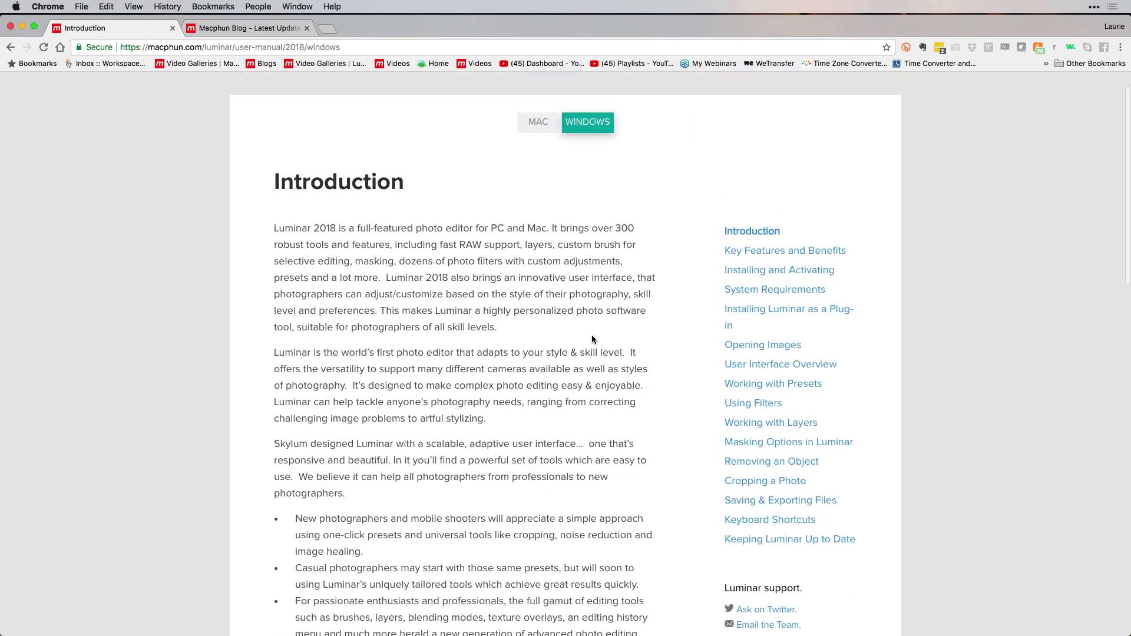
scroll(591, 335, down, 4)
scroll(592, 339, down, 10)
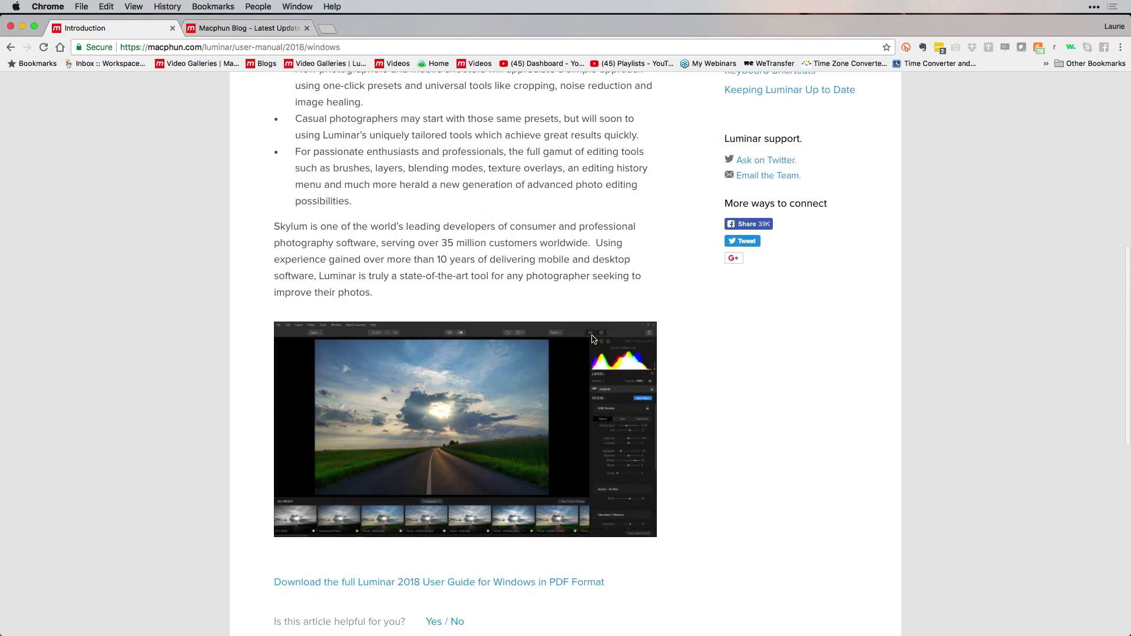
scroll(593, 339, down, 4)
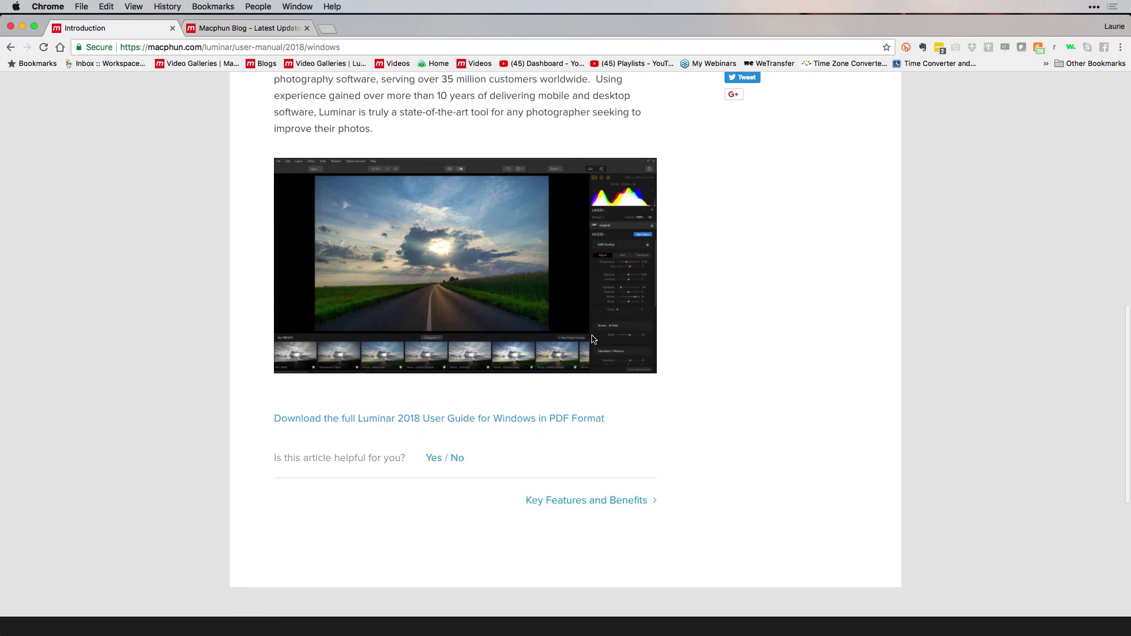
scroll(593, 339, up, 11)
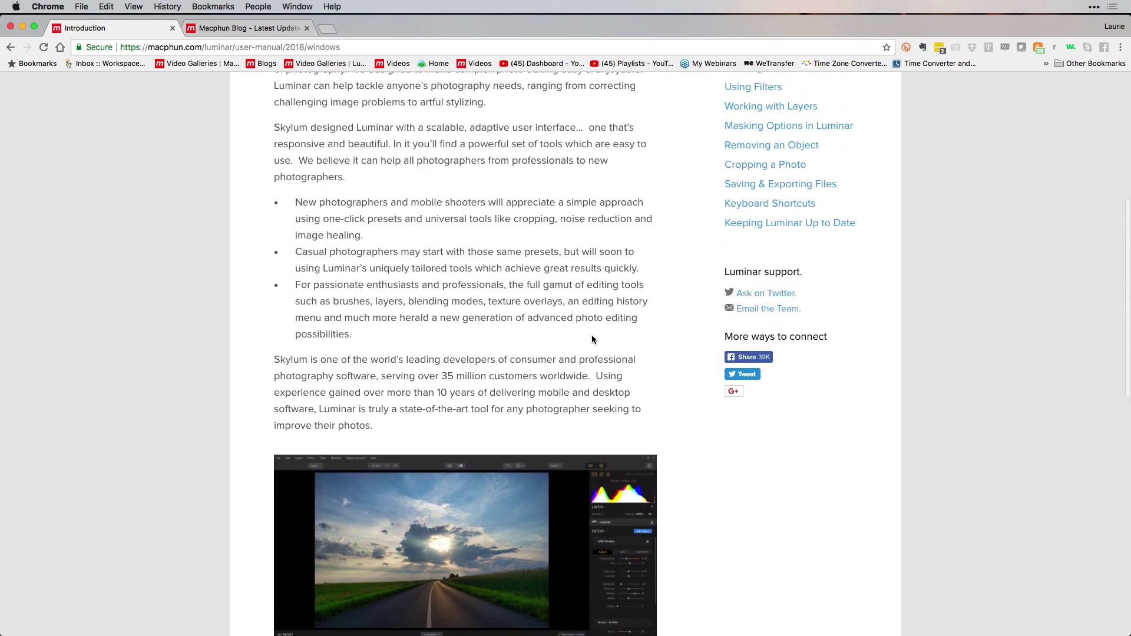
scroll(593, 336, up, 2)
scroll(592, 336, up, 3)
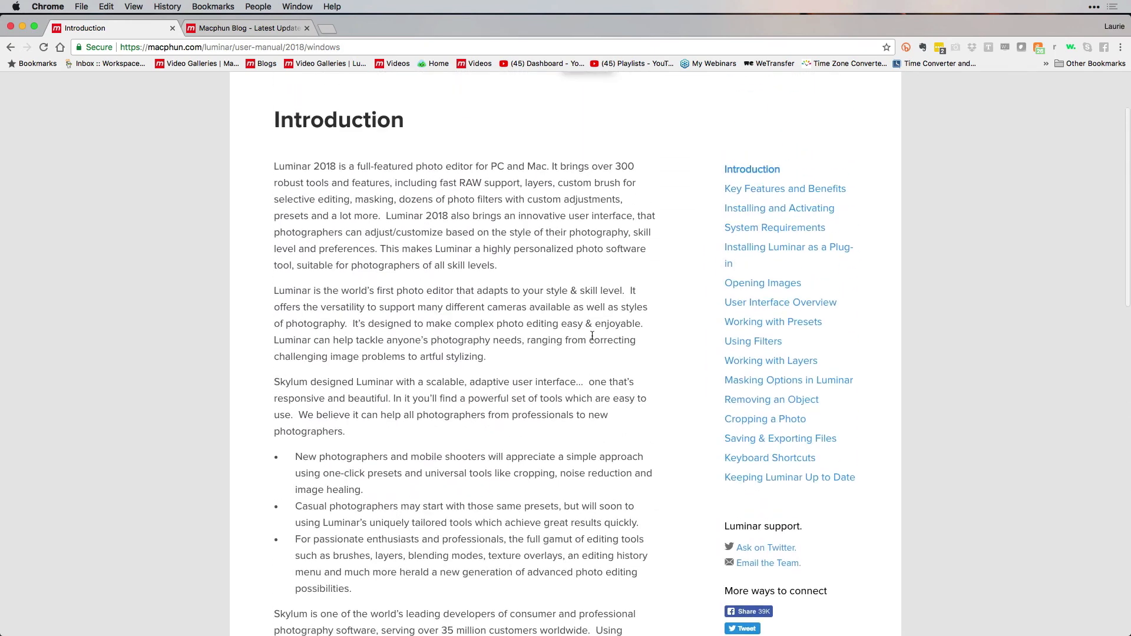
- Open the Using Filters chapter of the Windows user guide and skim its overview of filters
click(766, 341)
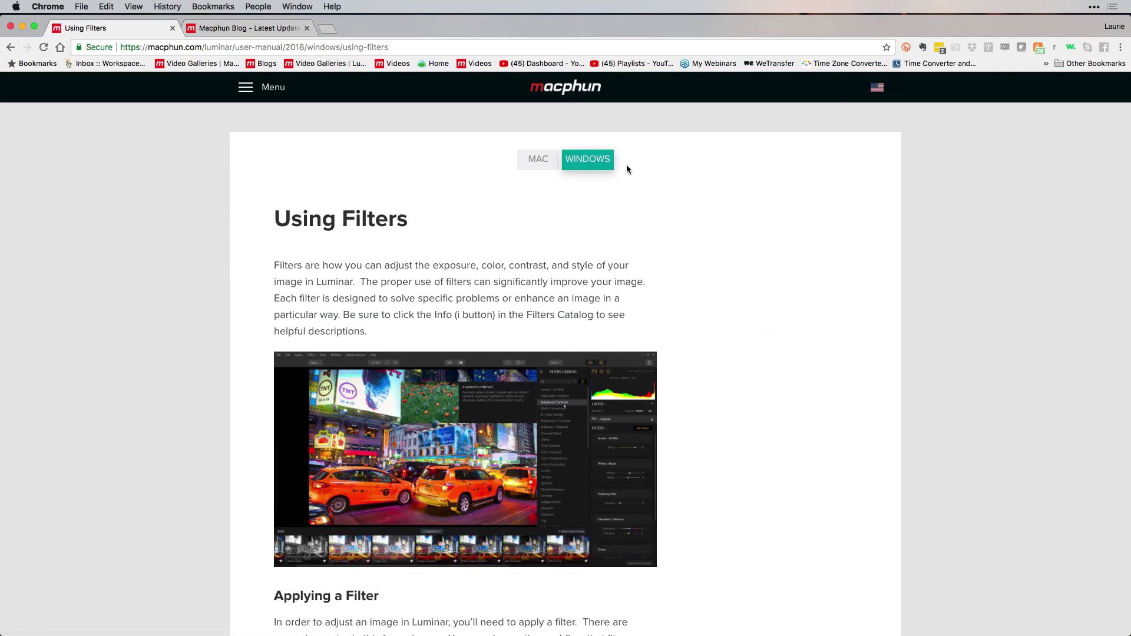
scroll(751, 468, down, 12)
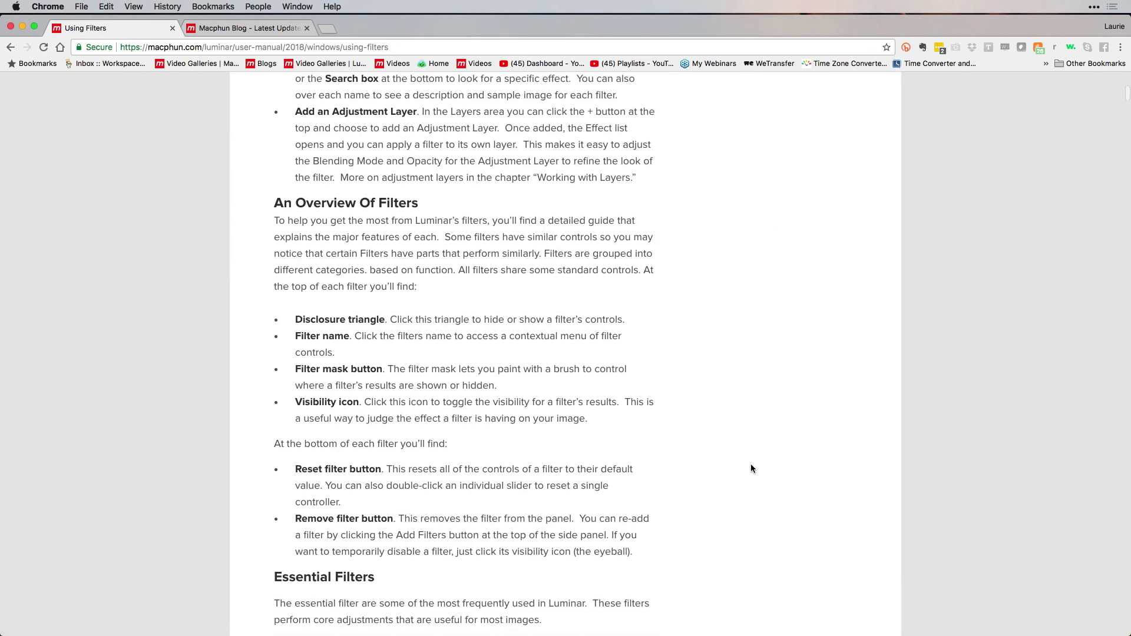
scroll(750, 469, up, 12)
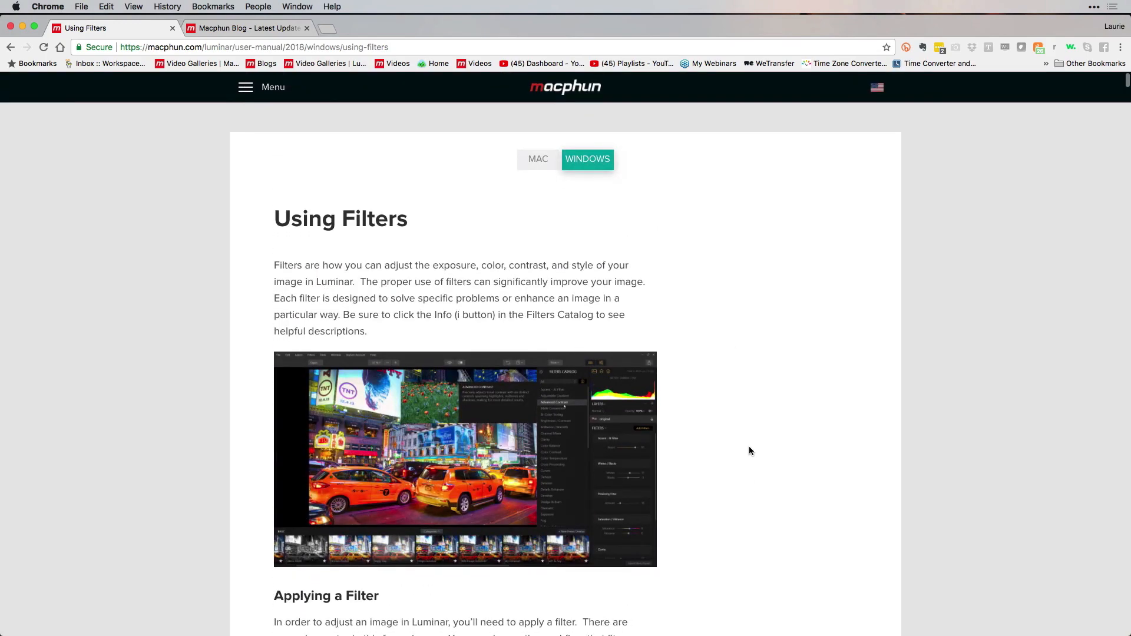
- Show the Mac version of the user guide and look through its Introduction page down to the PDF download links
click(535, 157)
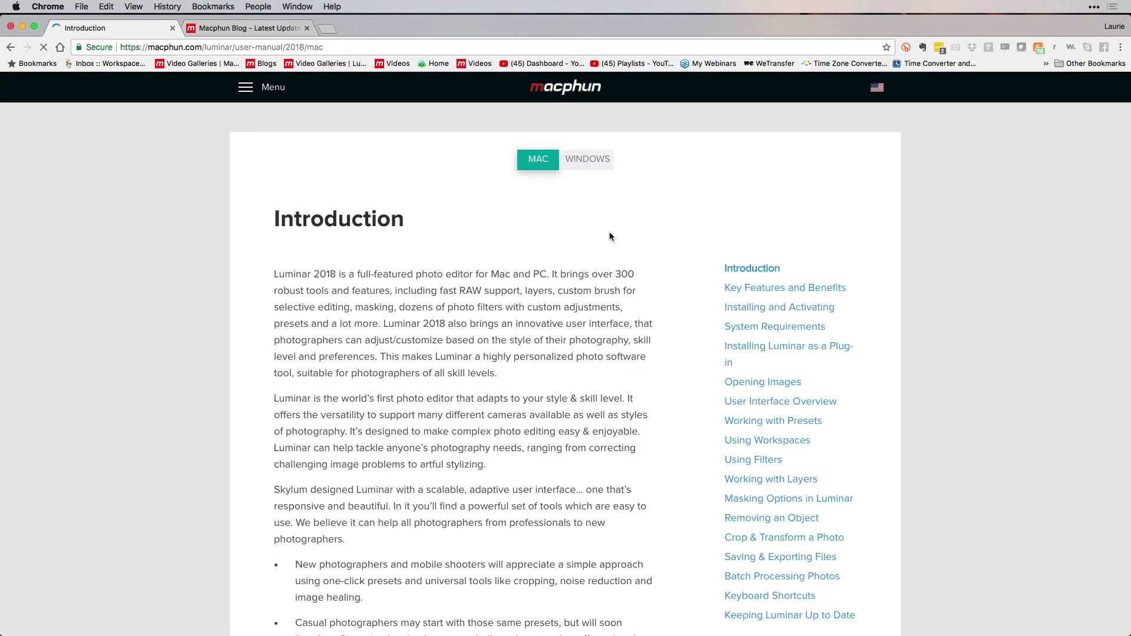
scroll(601, 472, down, 17)
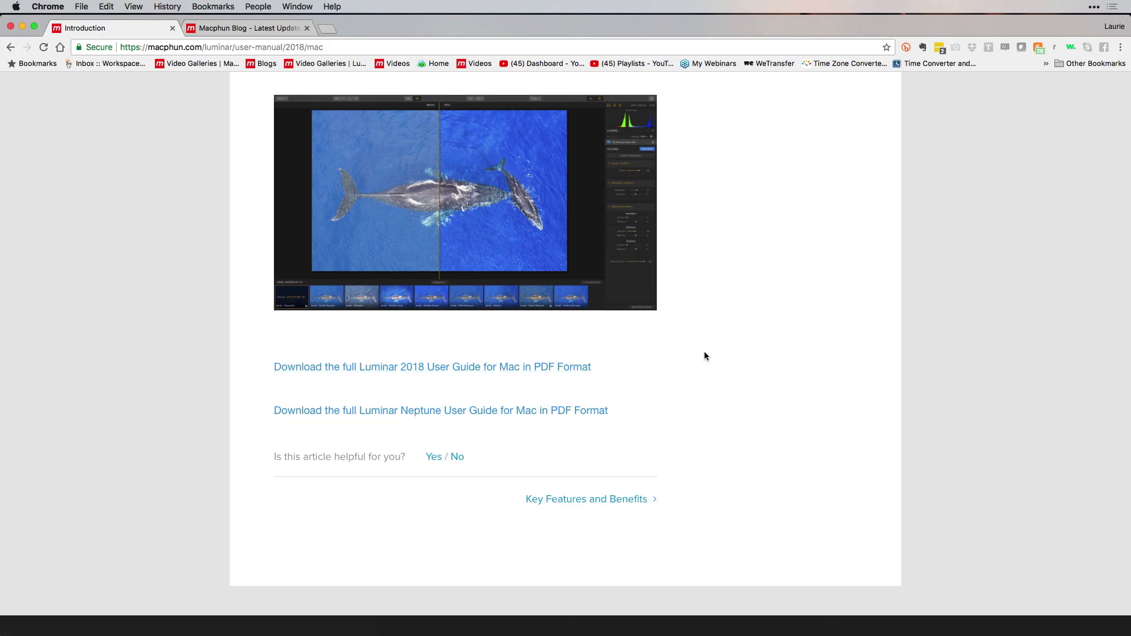
scroll(763, 346, up, 17)
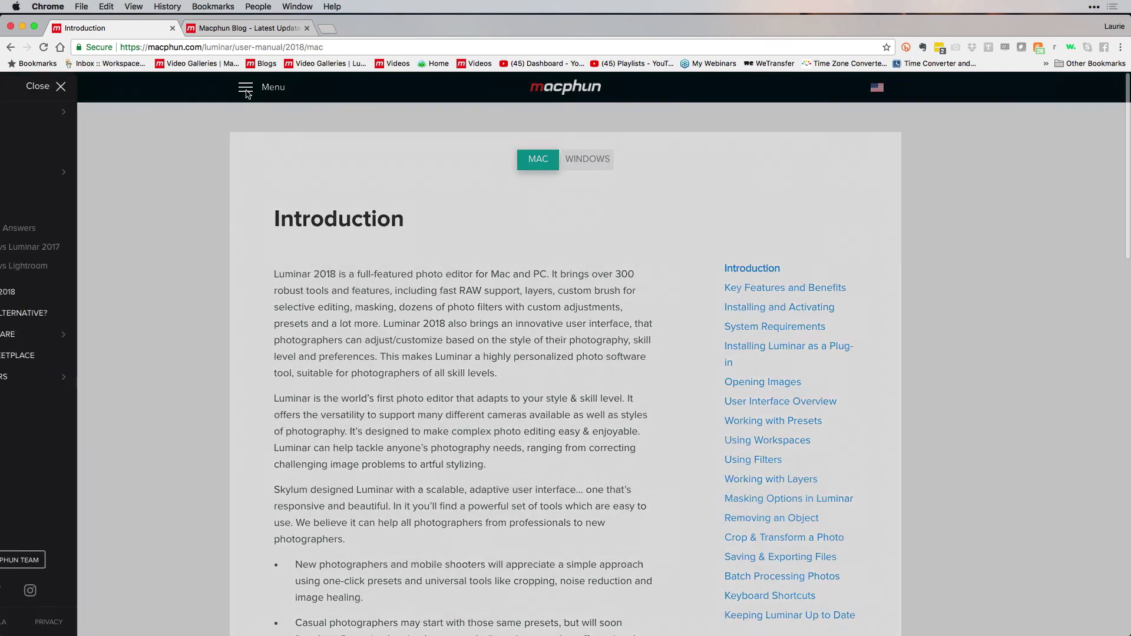
- Open the Luminar 2018 Video Gallery and browse its tutorials through the Inspiration and Core Skills videos
click(245, 89)
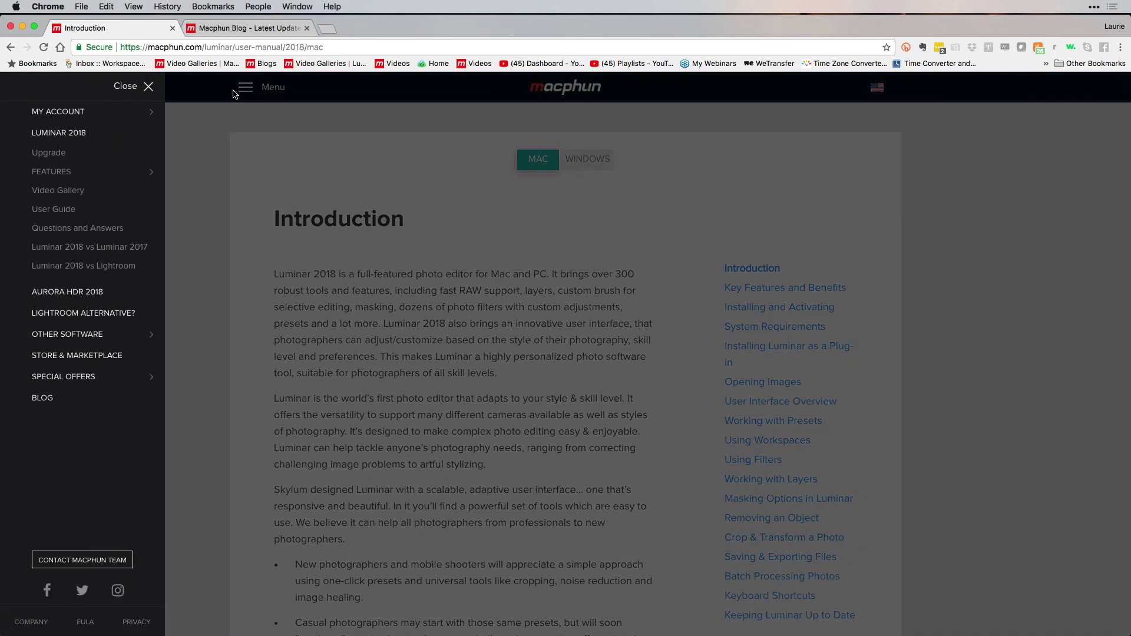
click(64, 195)
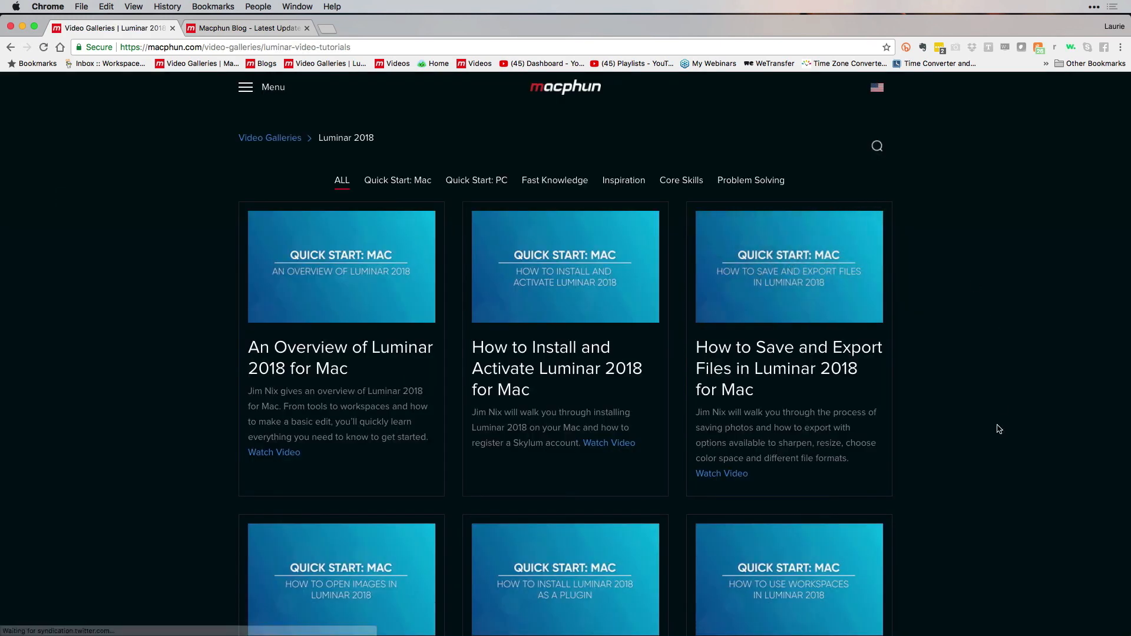
scroll(1000, 429, down, 10)
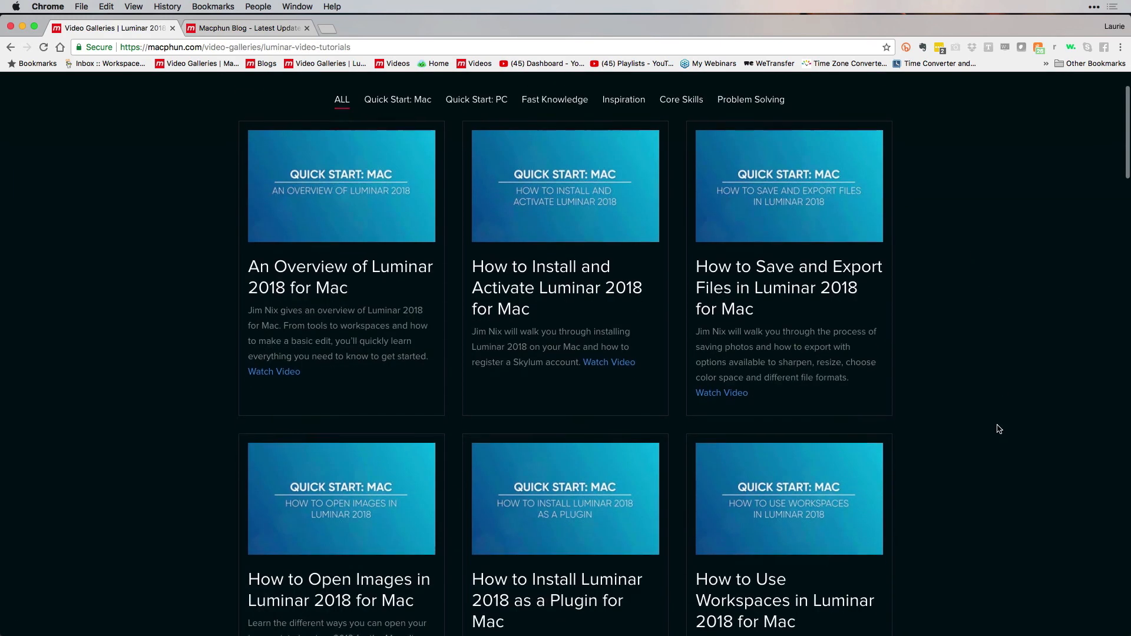
scroll(1000, 429, down, 11)
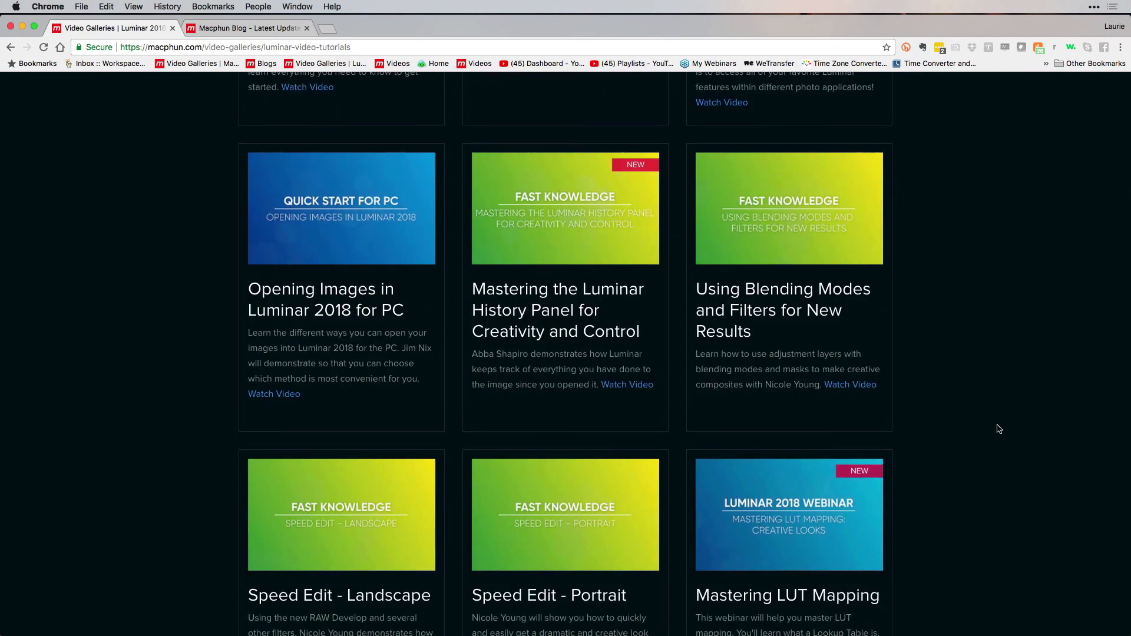
scroll(1000, 429, down, 11)
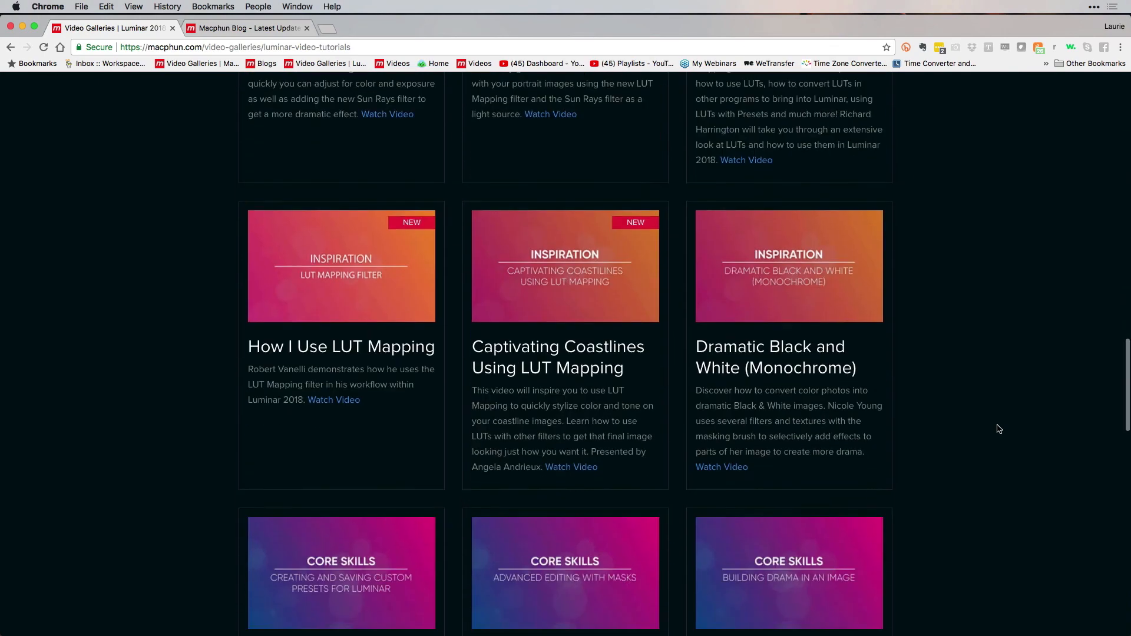
scroll(1000, 429, down, 3)
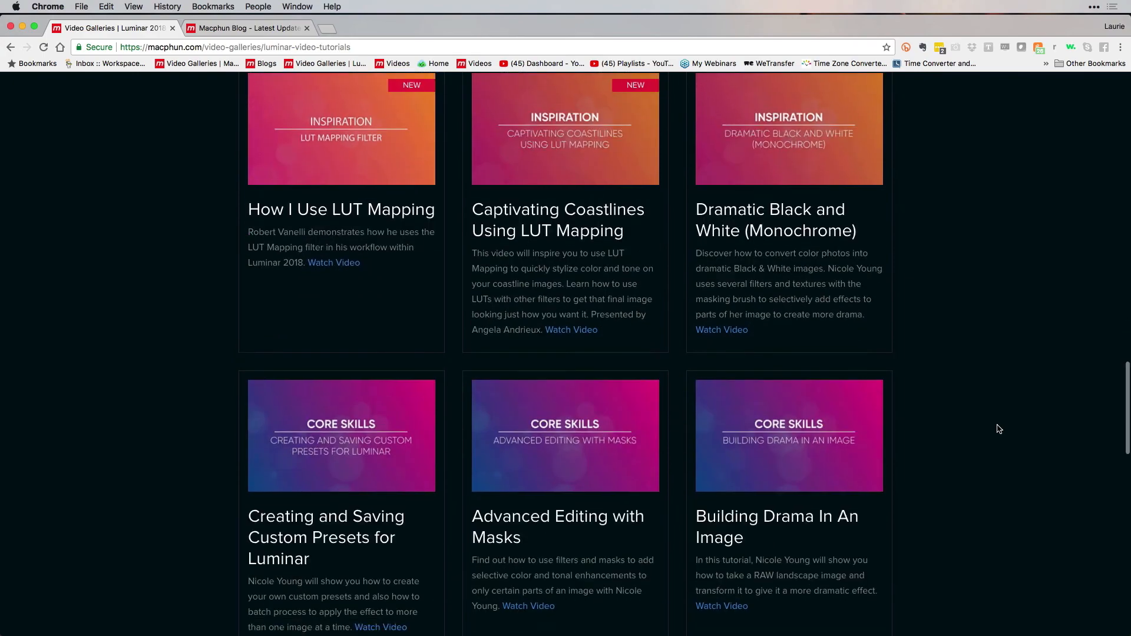
scroll(1000, 429, down, 3)
scroll(927, 430, up, 20)
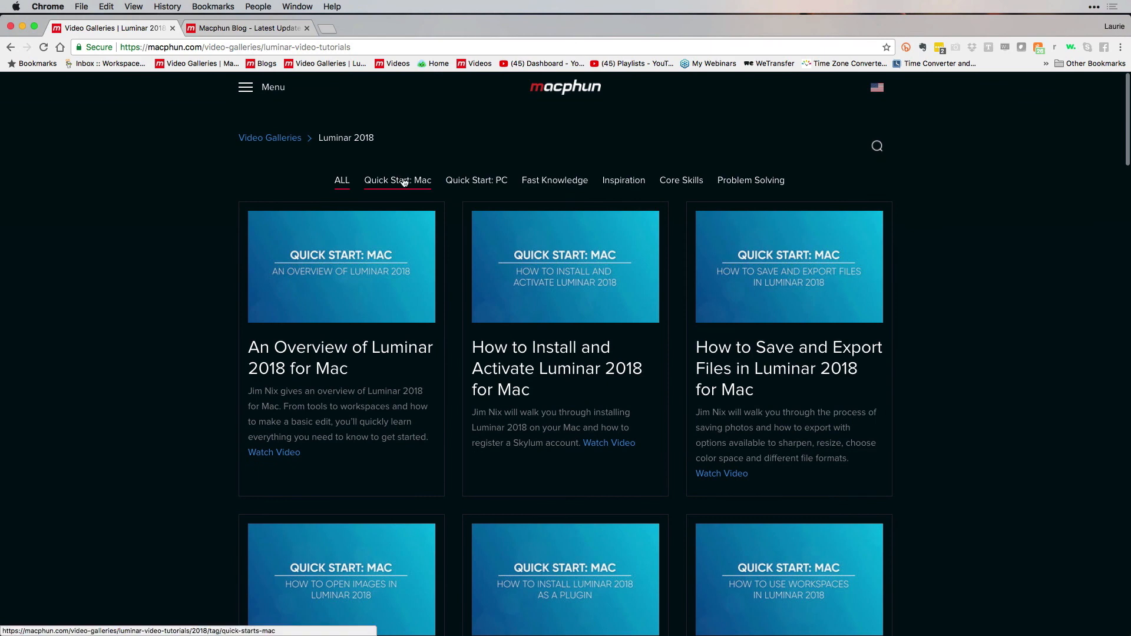
- Filter the video gallery by Quick Start: PC and by Inspiration, then list all tutorials again and browse them
click(477, 182)
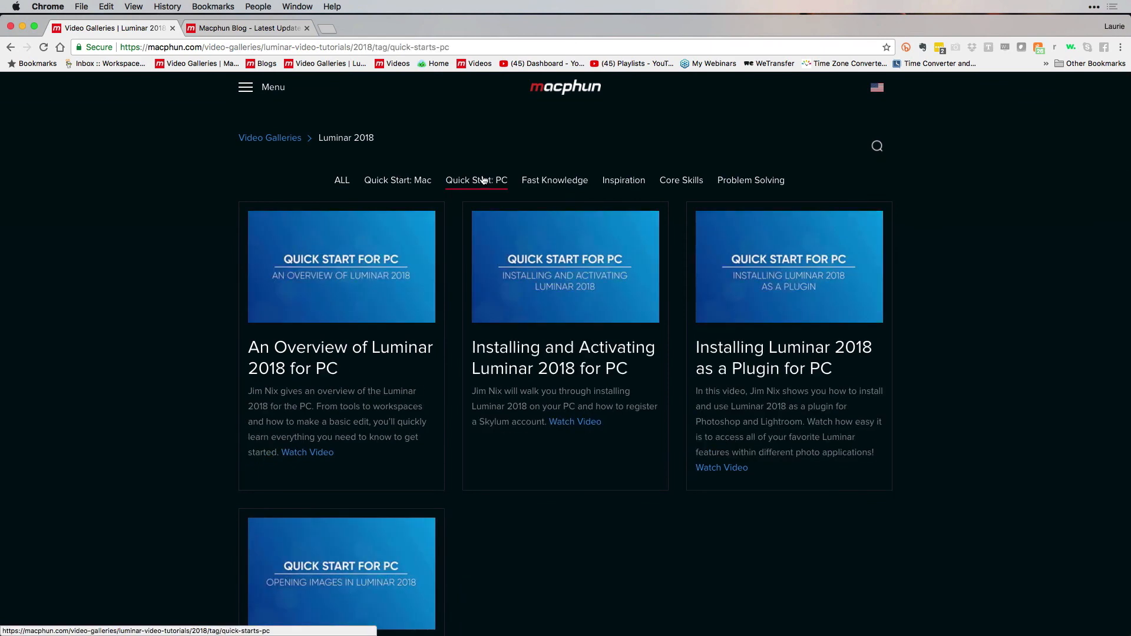
click(632, 185)
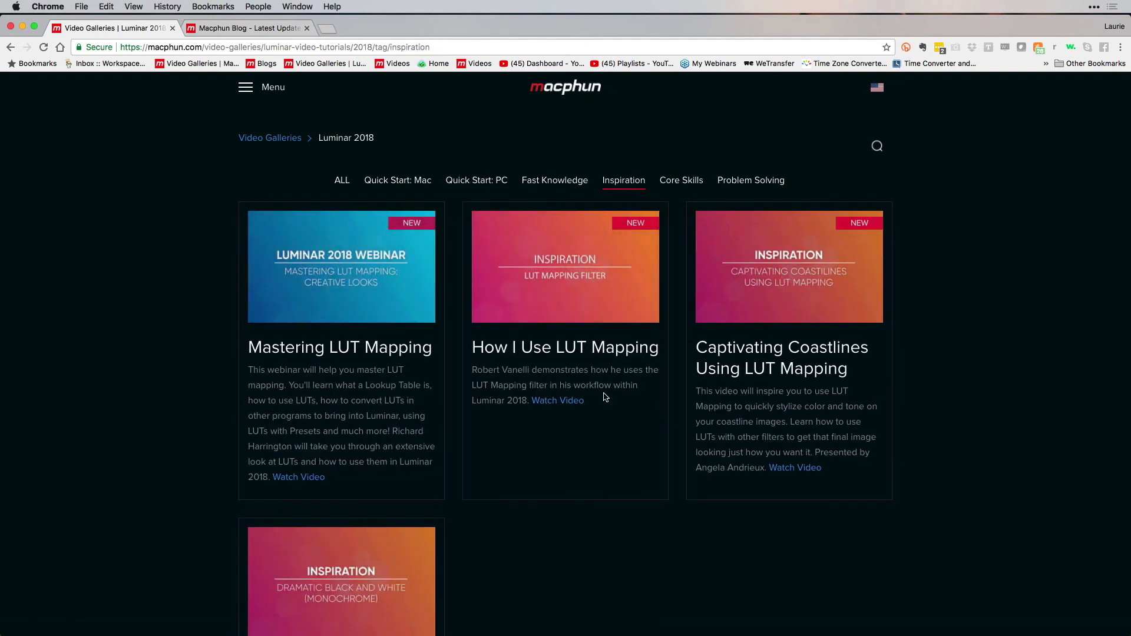
click(341, 181)
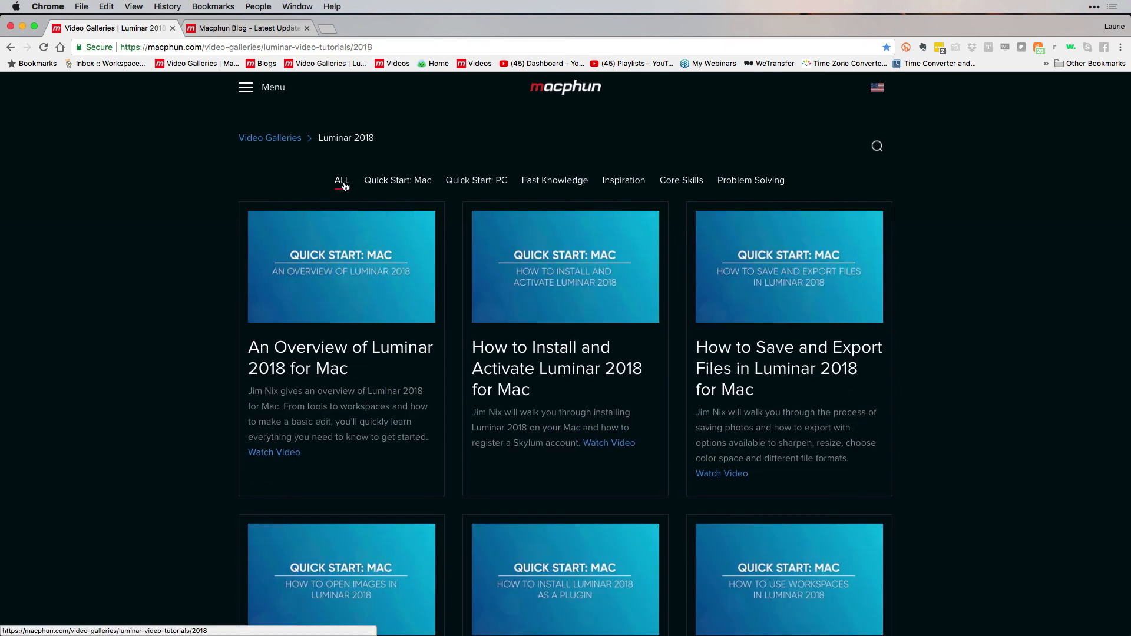
scroll(984, 381, down, 5)
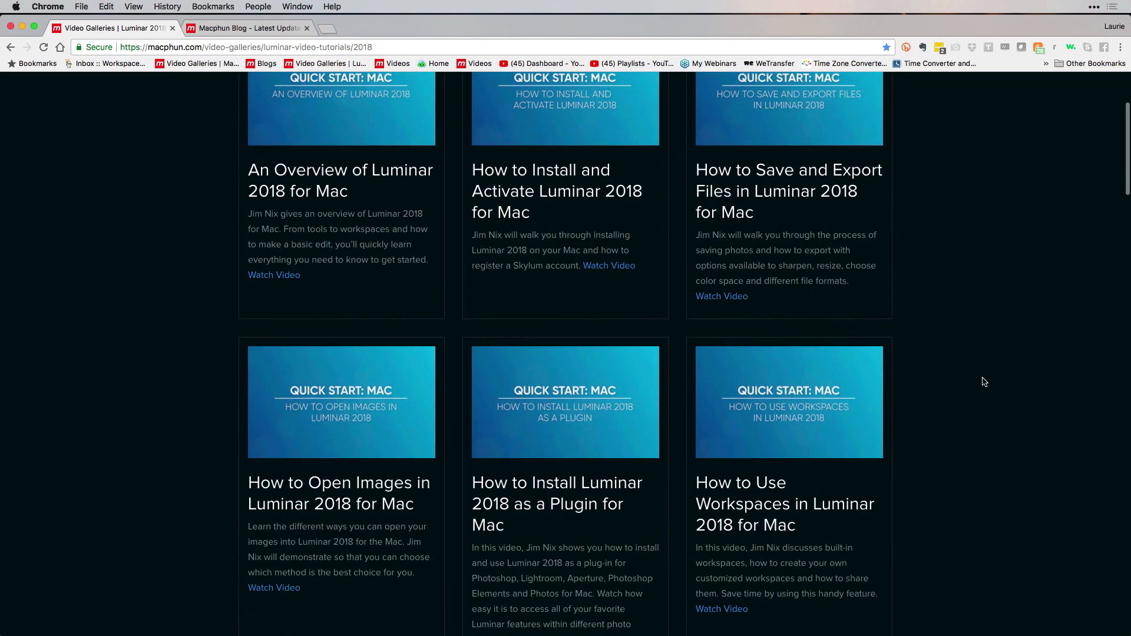
- Open the Macphun blog from the video gallery, reload the page and browse its latest posts
scroll(984, 382, up, 5)
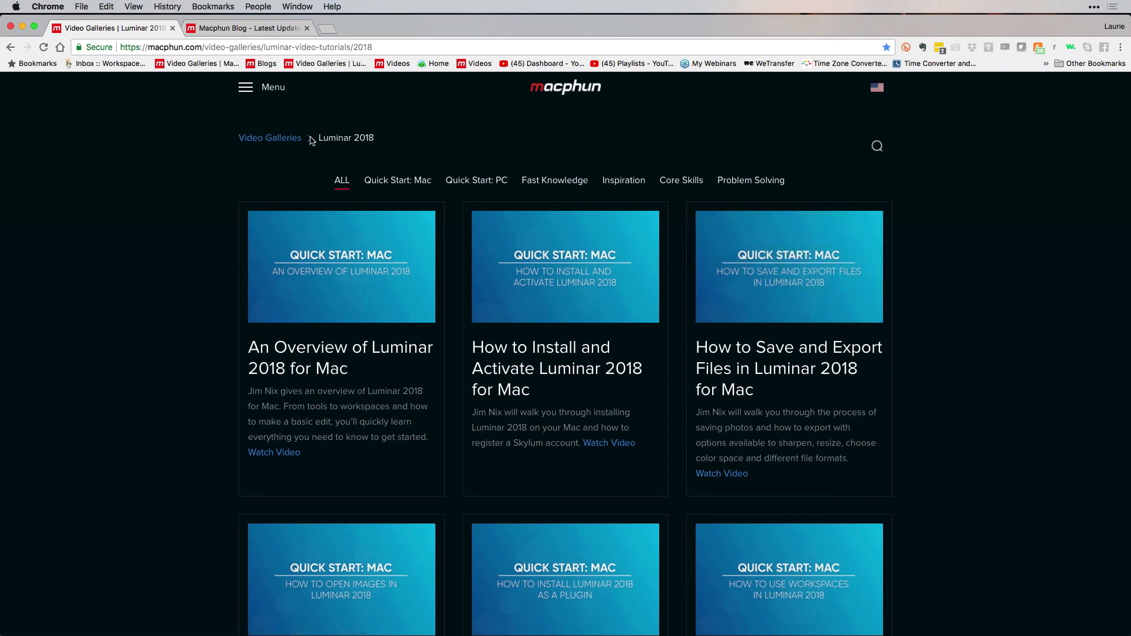
click(247, 89)
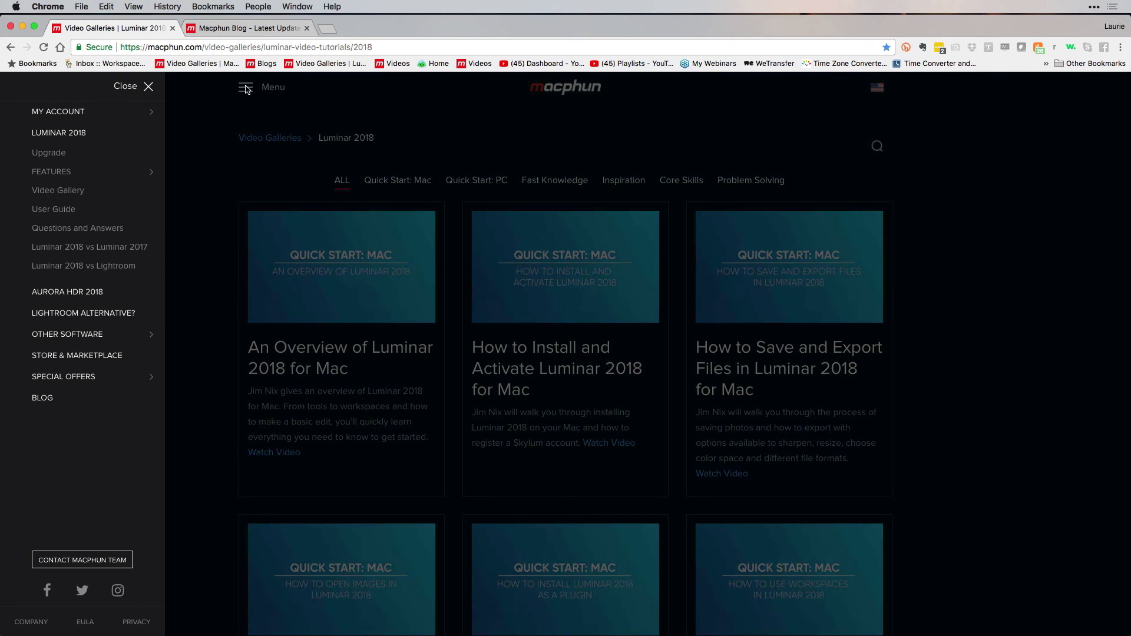
click(59, 401)
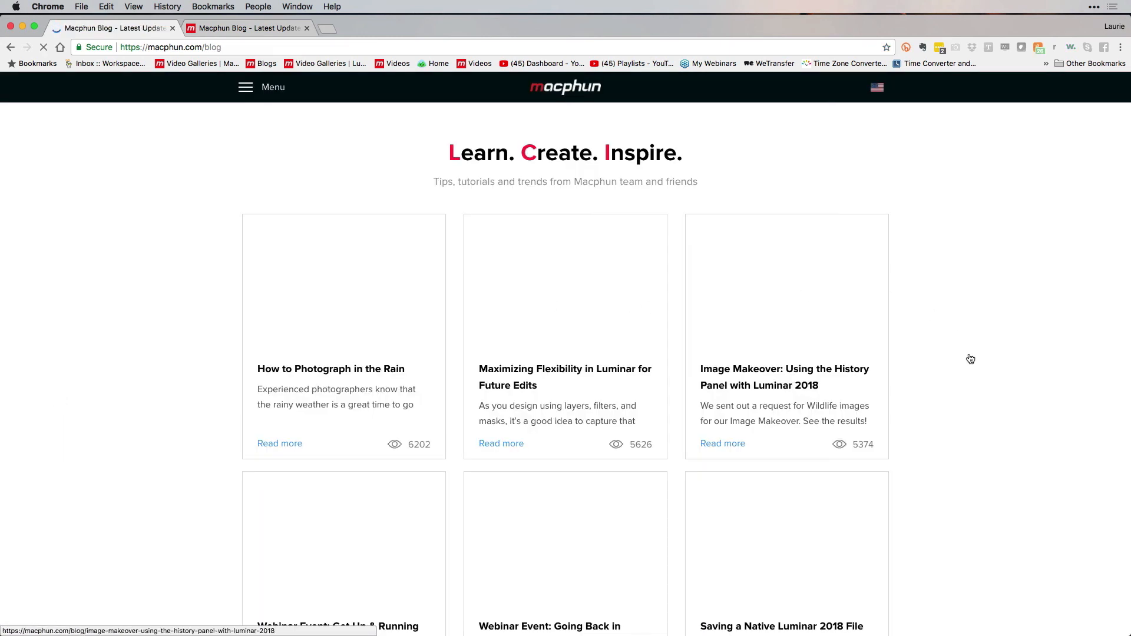
click(44, 48)
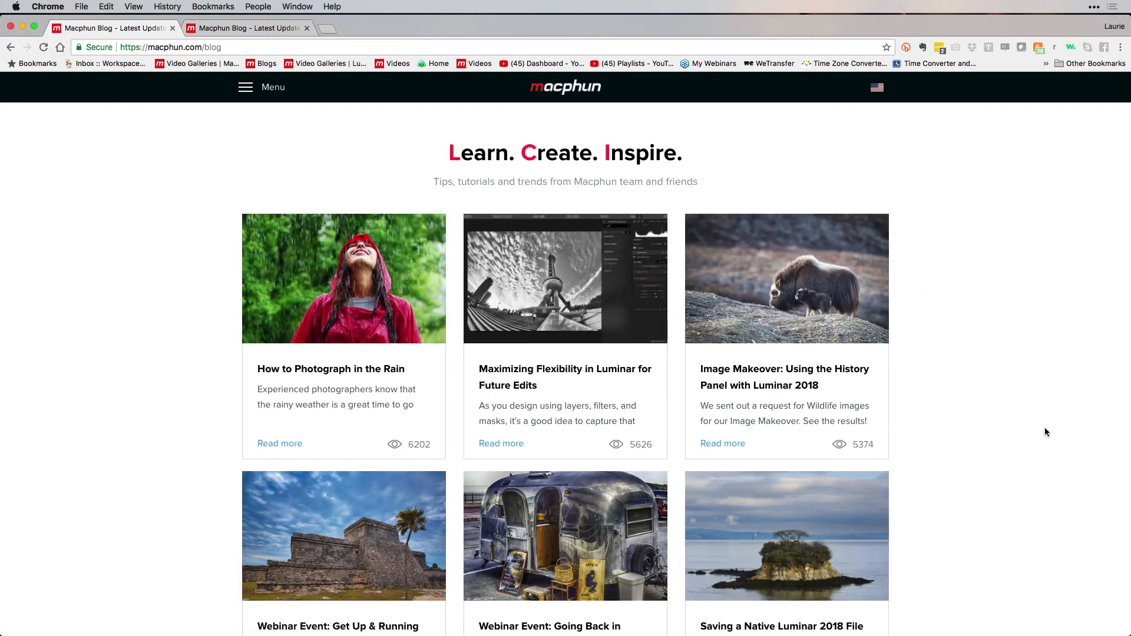
scroll(1045, 431, down, 3)
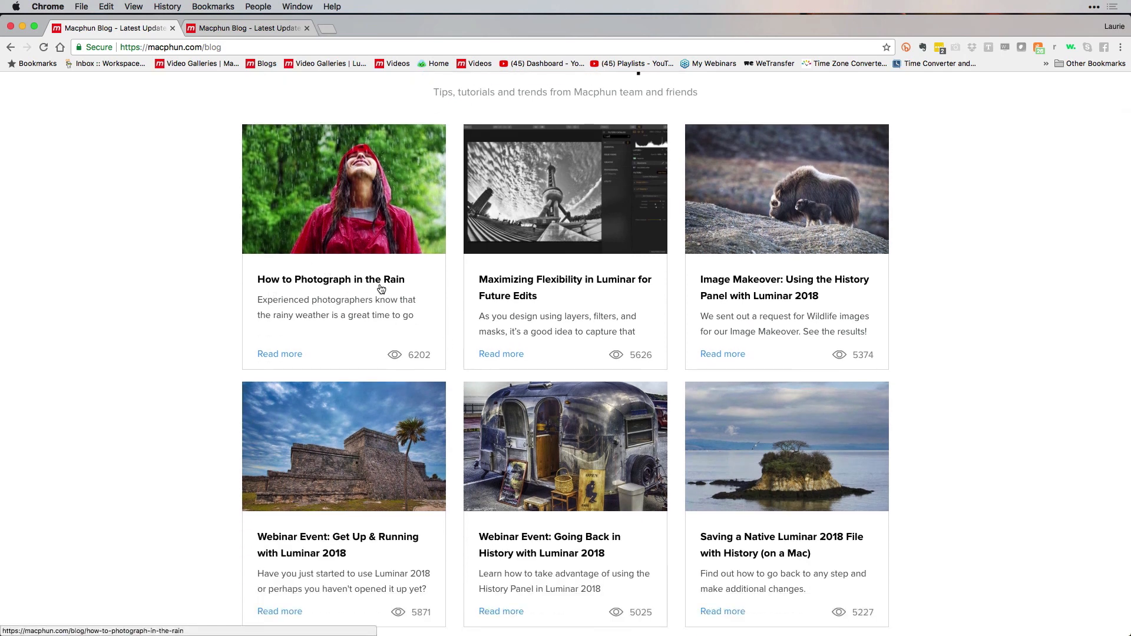
scroll(1001, 512, down, 2)
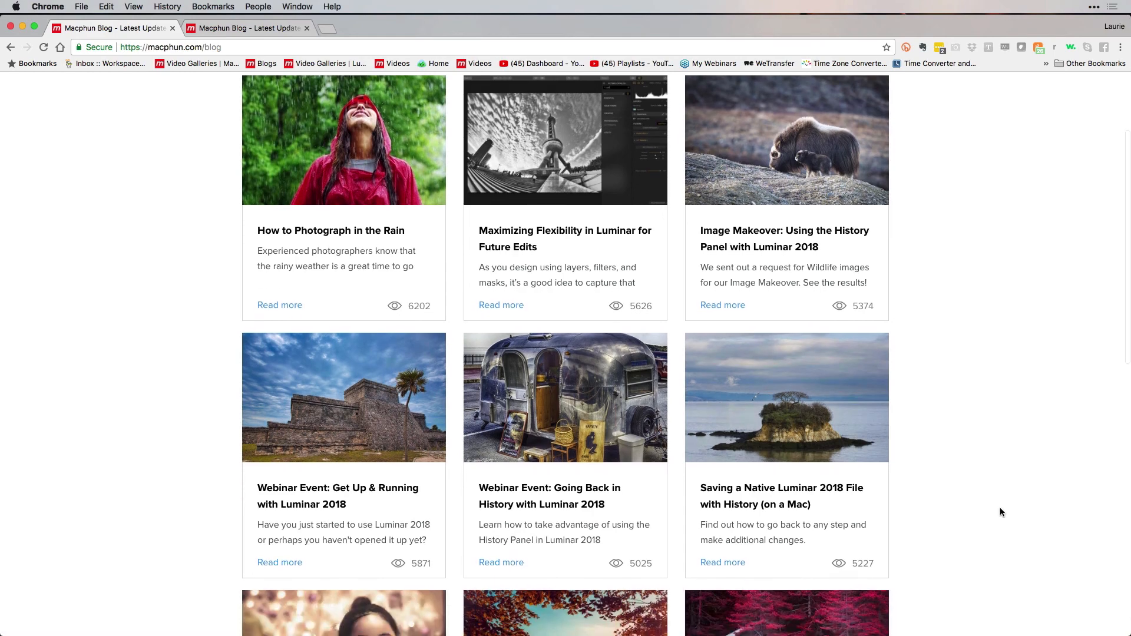
scroll(1001, 509, down, 10)
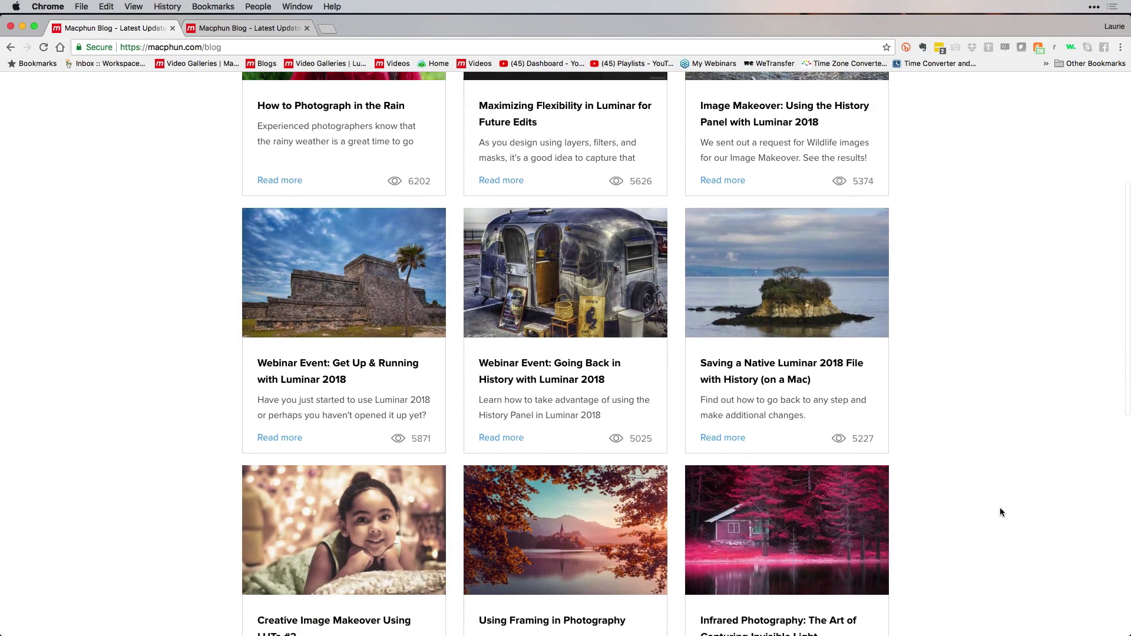
scroll(1002, 511, up, 11)
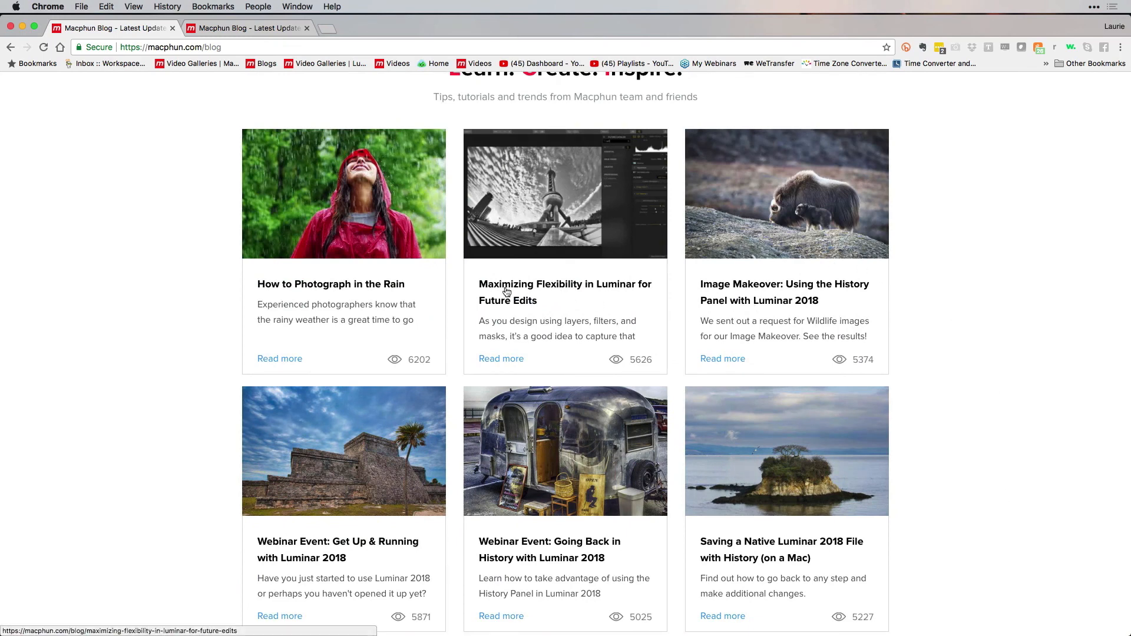
- Read through the blog post Maximizing Flexibility in Luminar for Future Edits to its native file section, and return to the post list
click(617, 285)
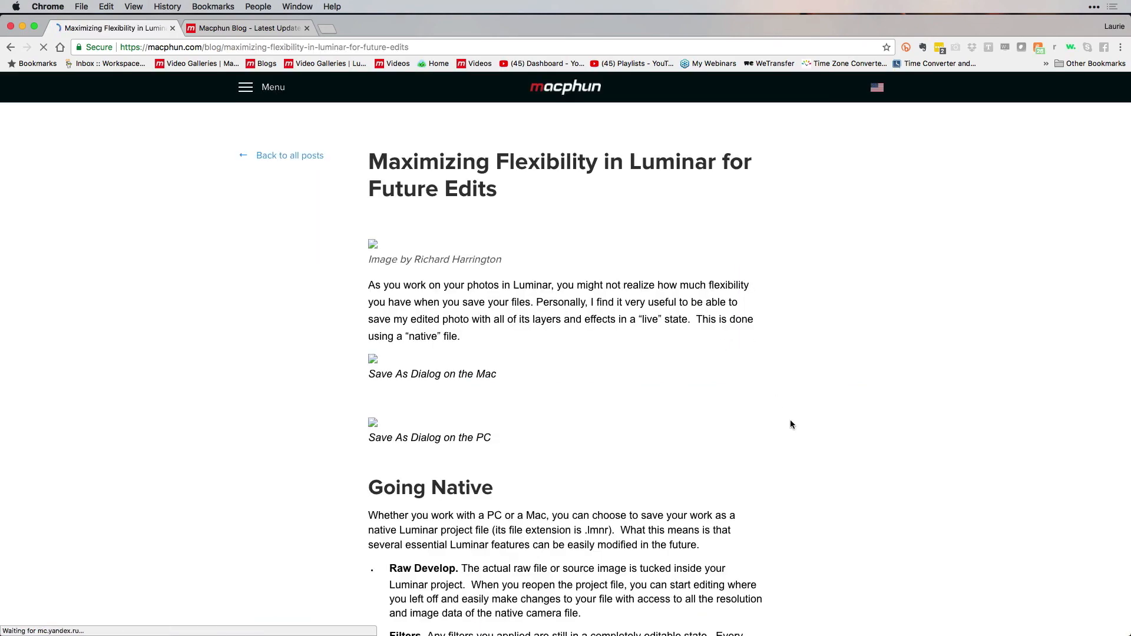
scroll(857, 542, down, 10)
scroll(857, 547, down, 4)
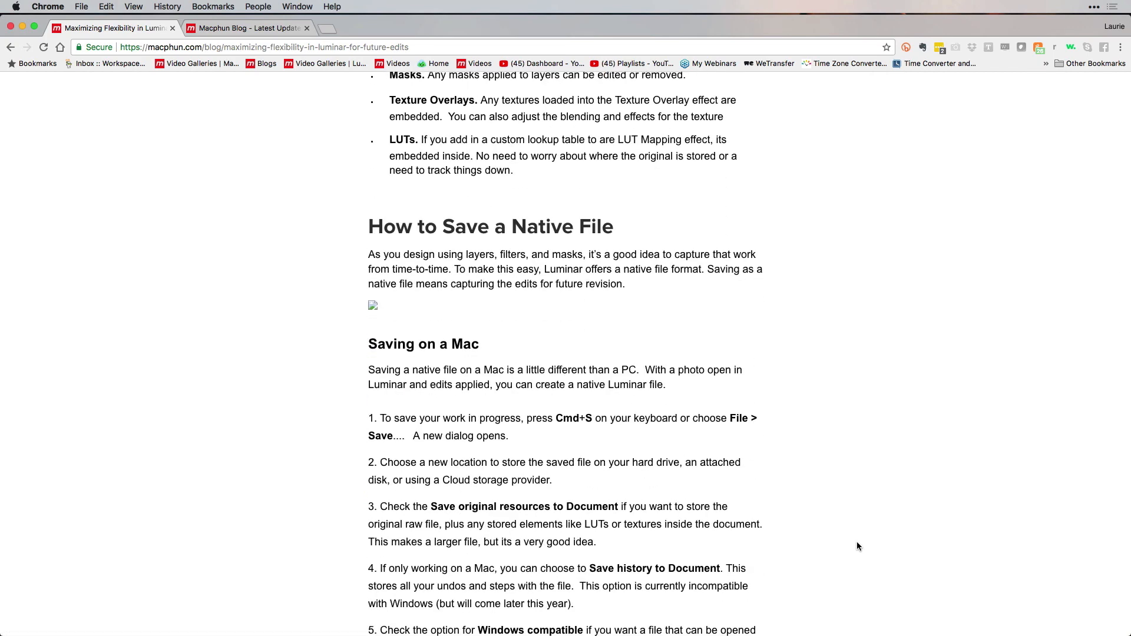
scroll(858, 546, up, 2)
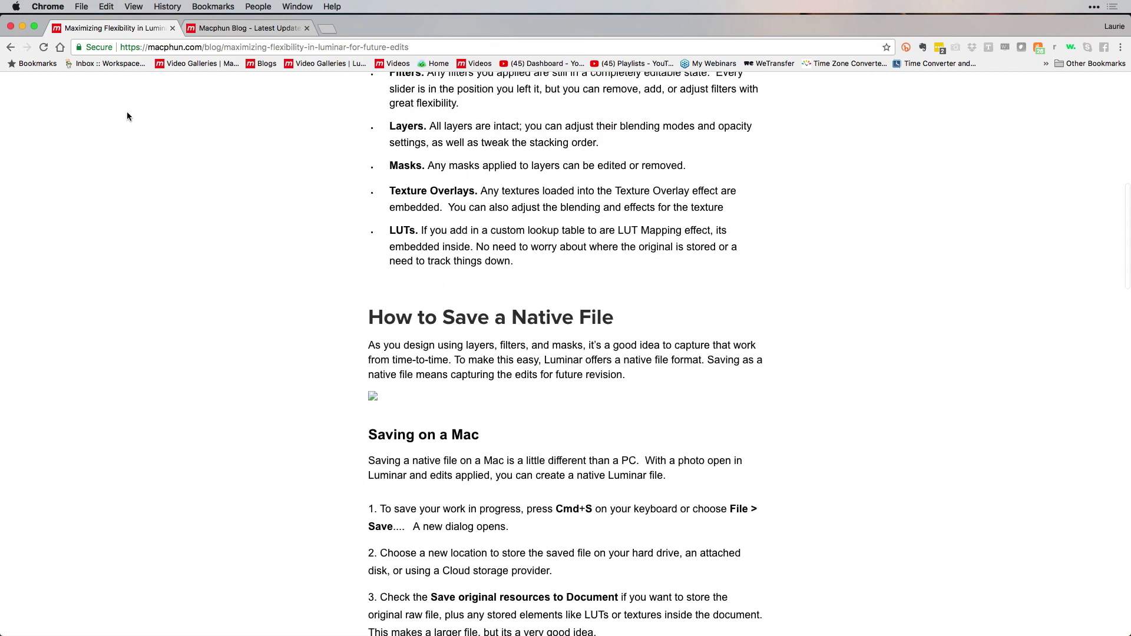
click(11, 47)
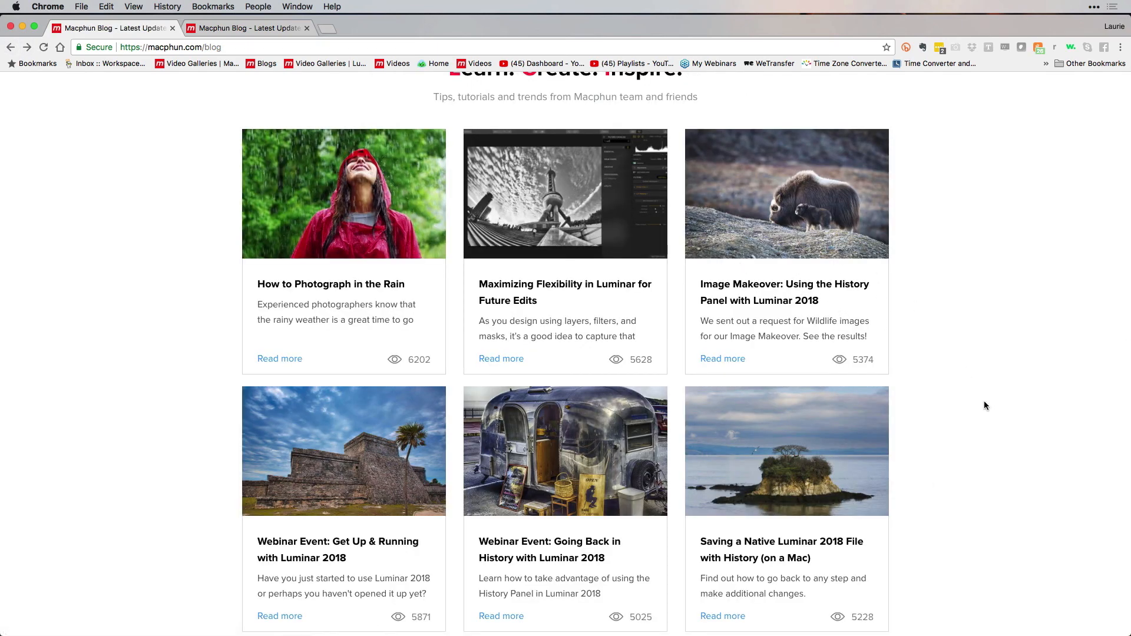
scroll(977, 462, down, 3)
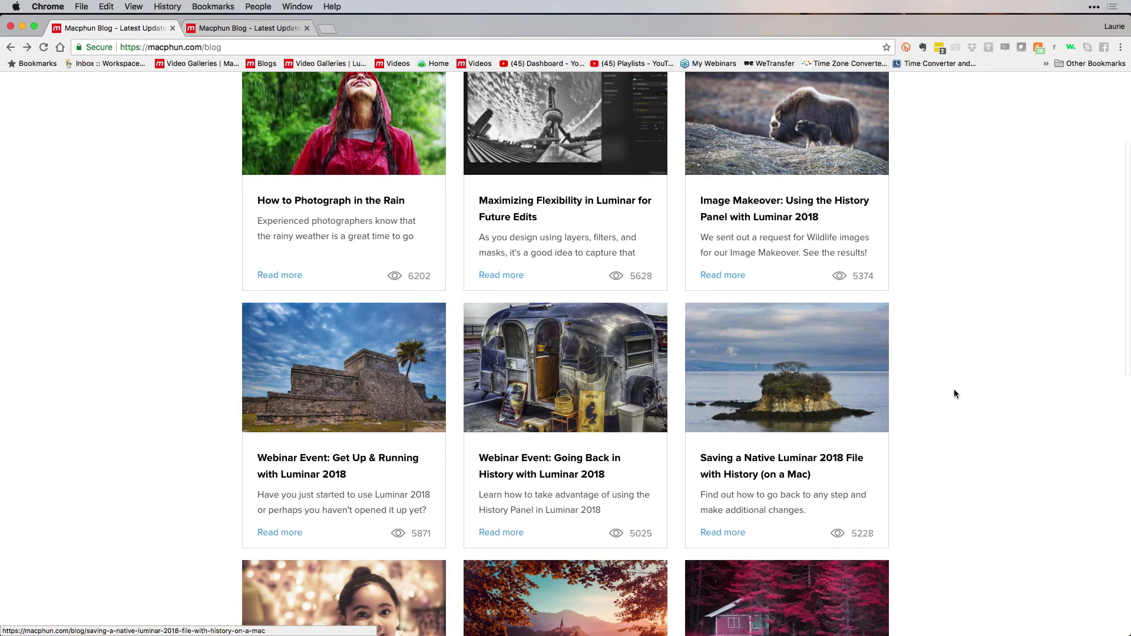
scroll(955, 393, up, 5)
- Search the Luminar 2018 Video Gallery for "history", and clear the search
click(246, 88)
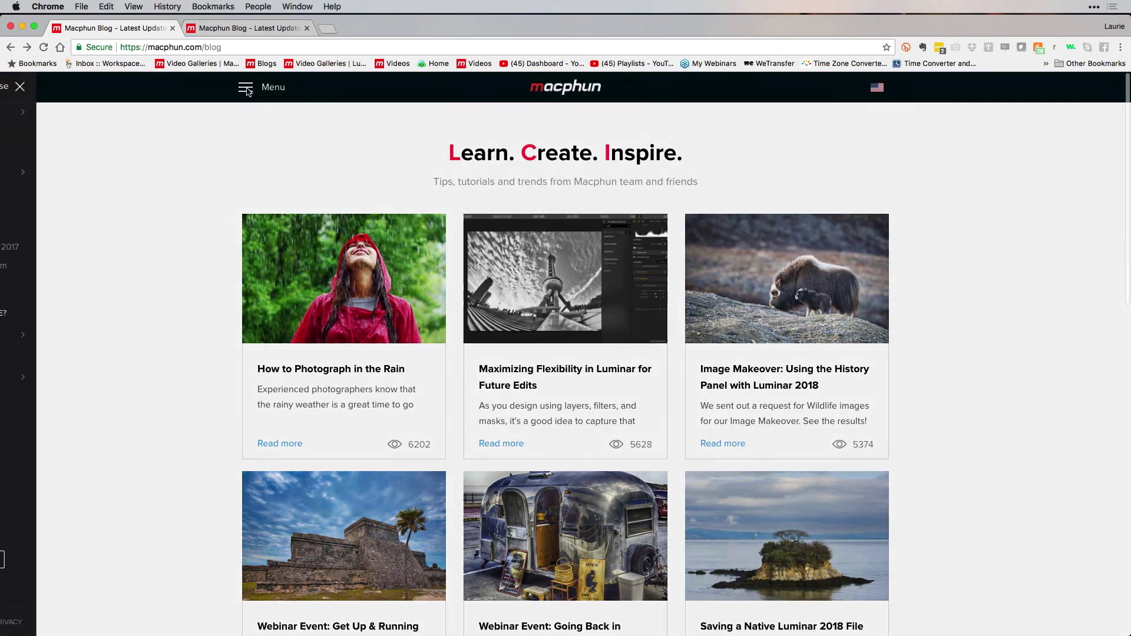
click(59, 192)
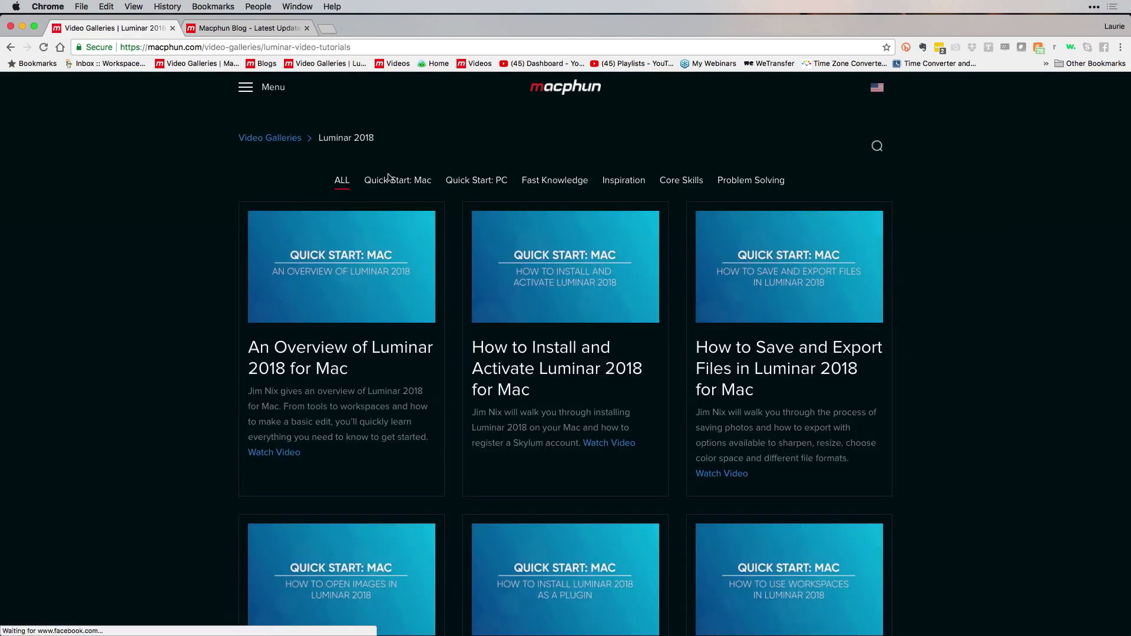
click(876, 147)
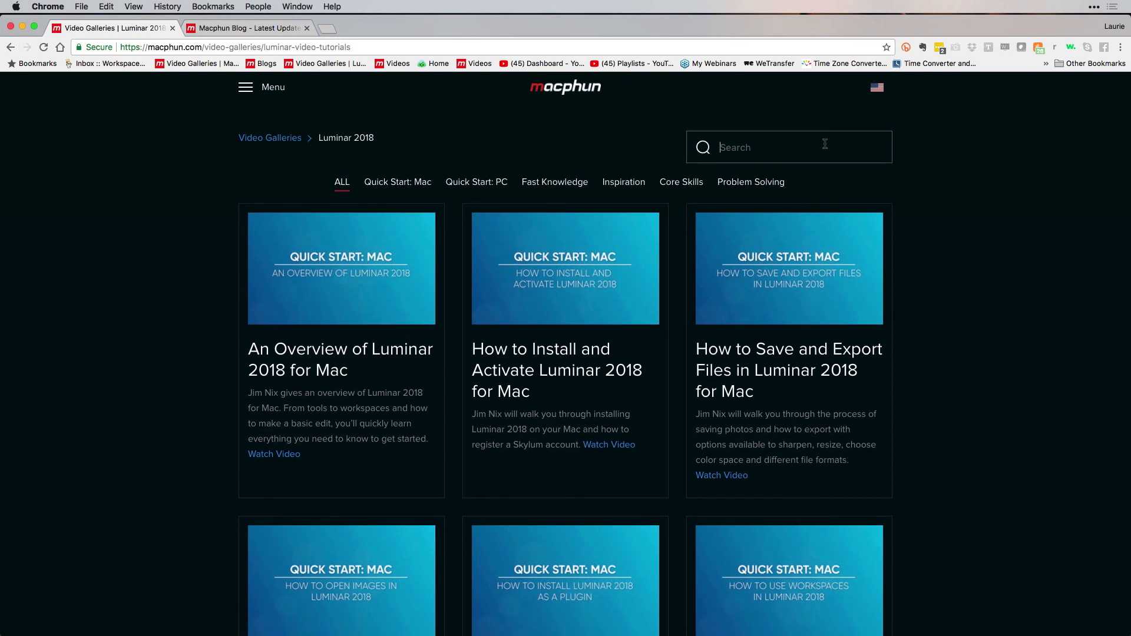
text(history)
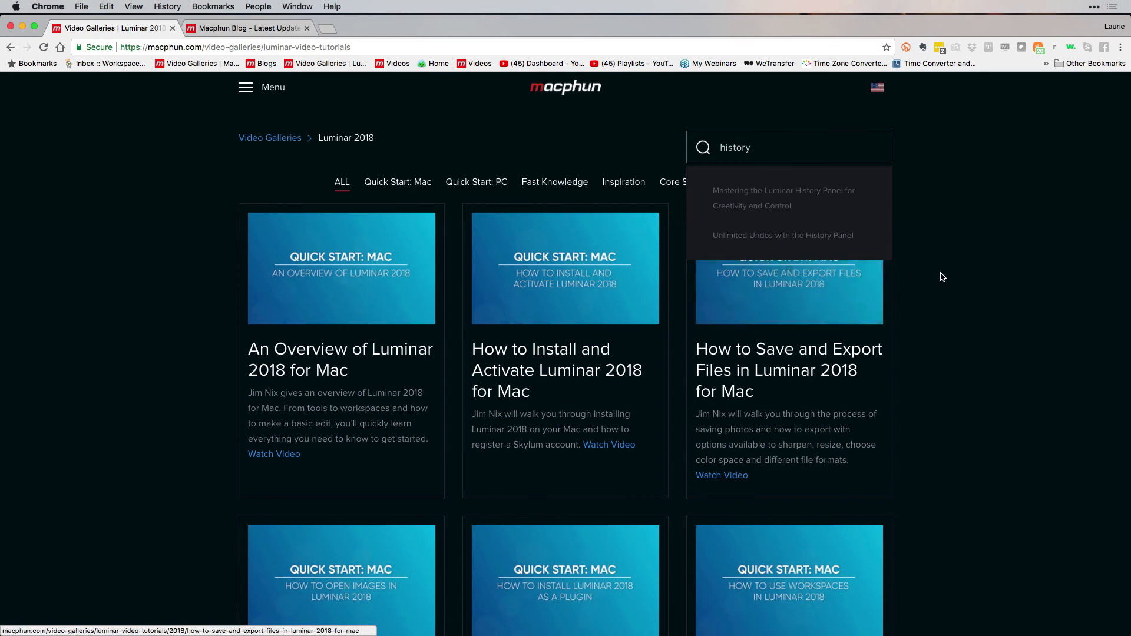
drag(759, 146, 703, 148)
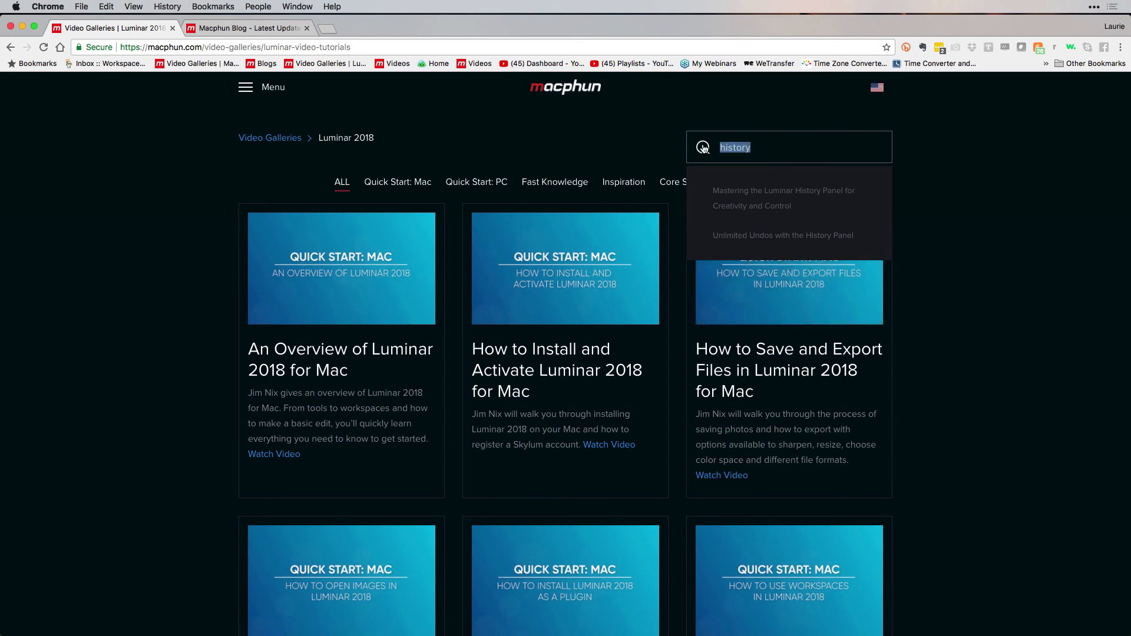
key(BackSpace)
click(958, 205)
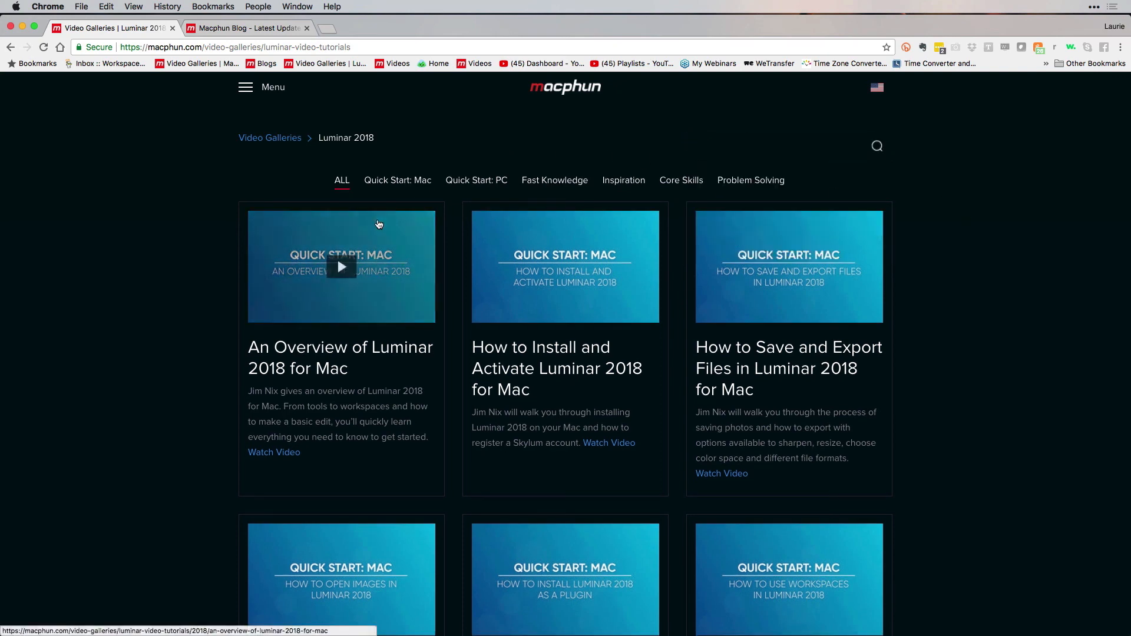